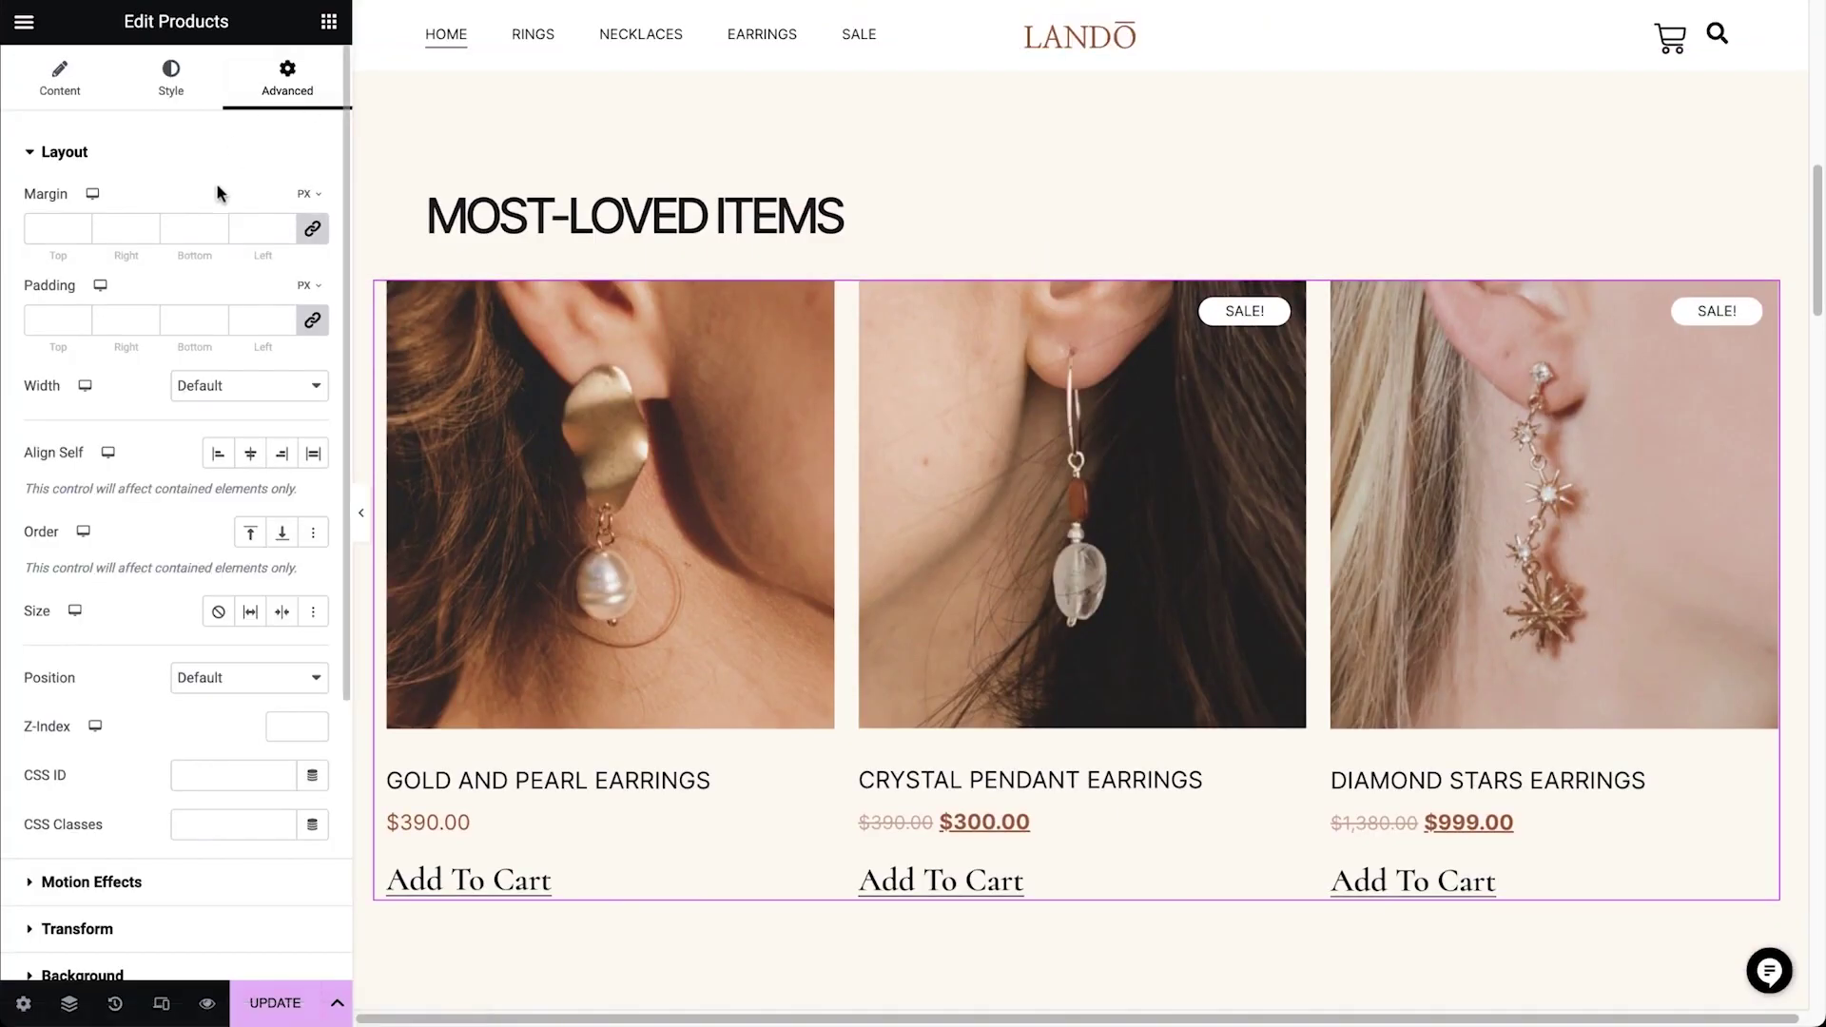
Insert AI-generated product image CSS: grayscale to full colour and changed border radius on hover
scroll(219, 190, down, 4)
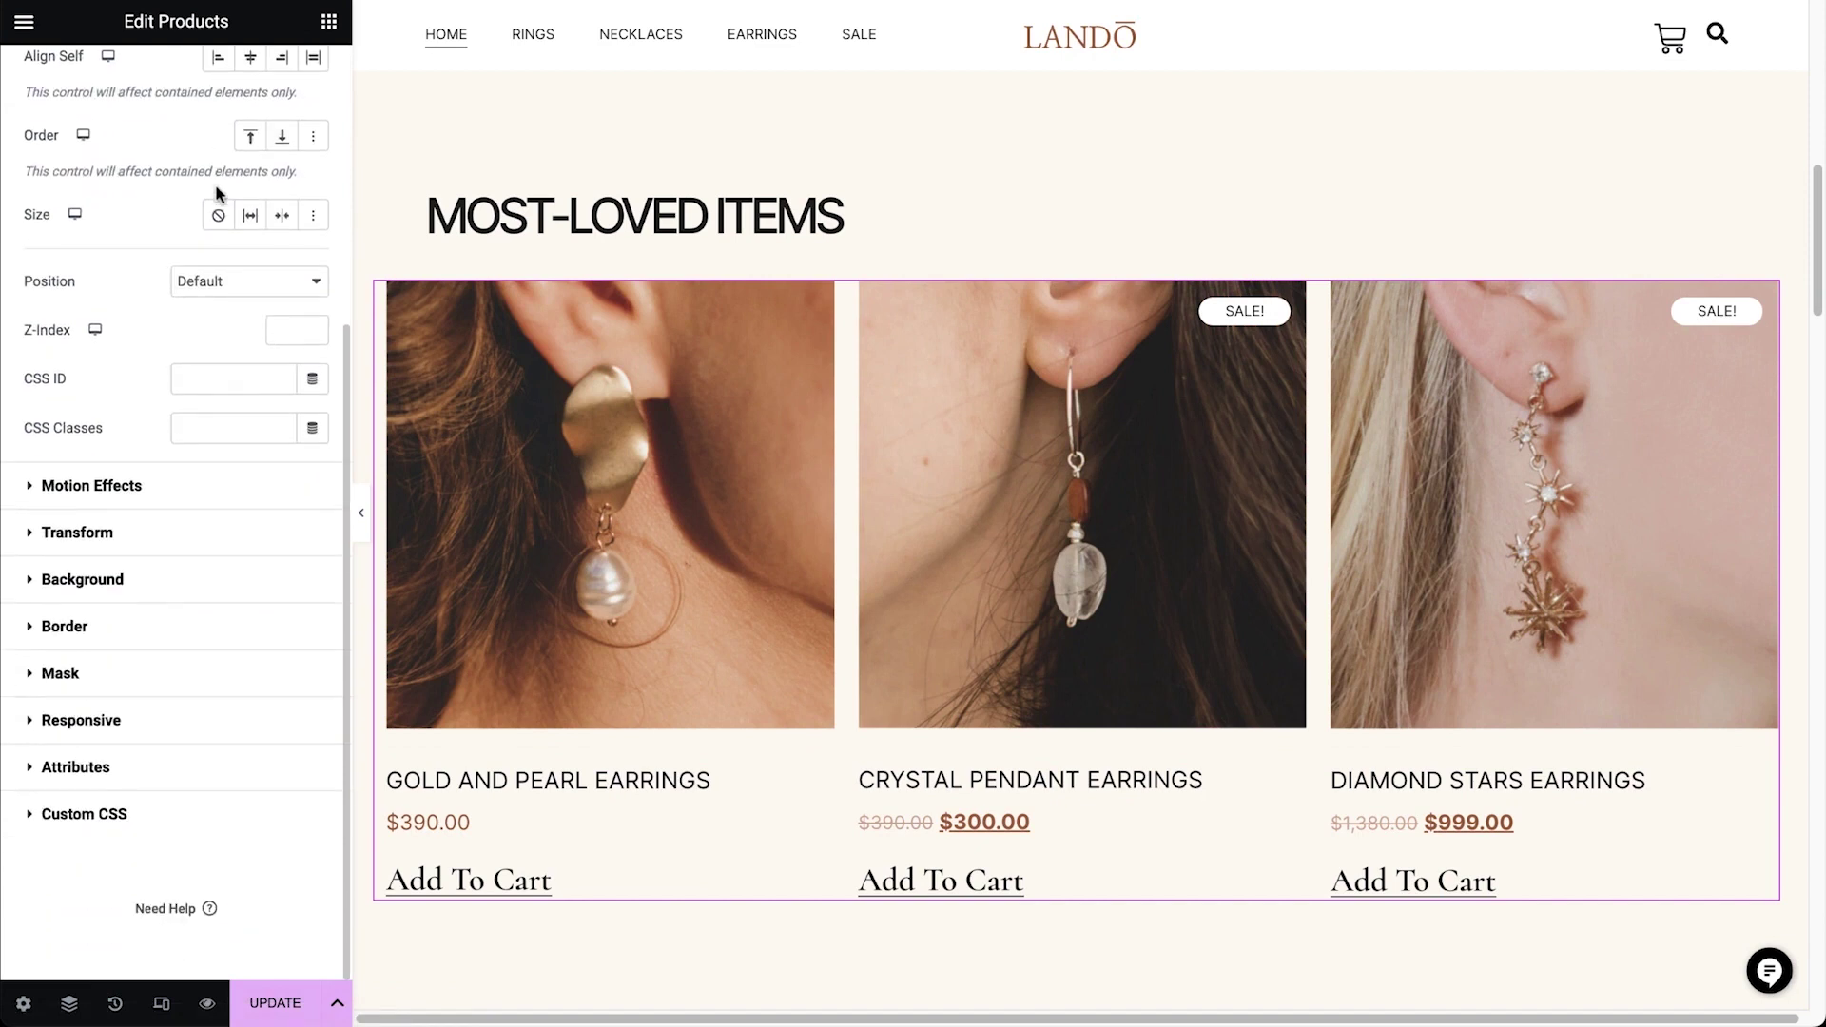
click(163, 804)
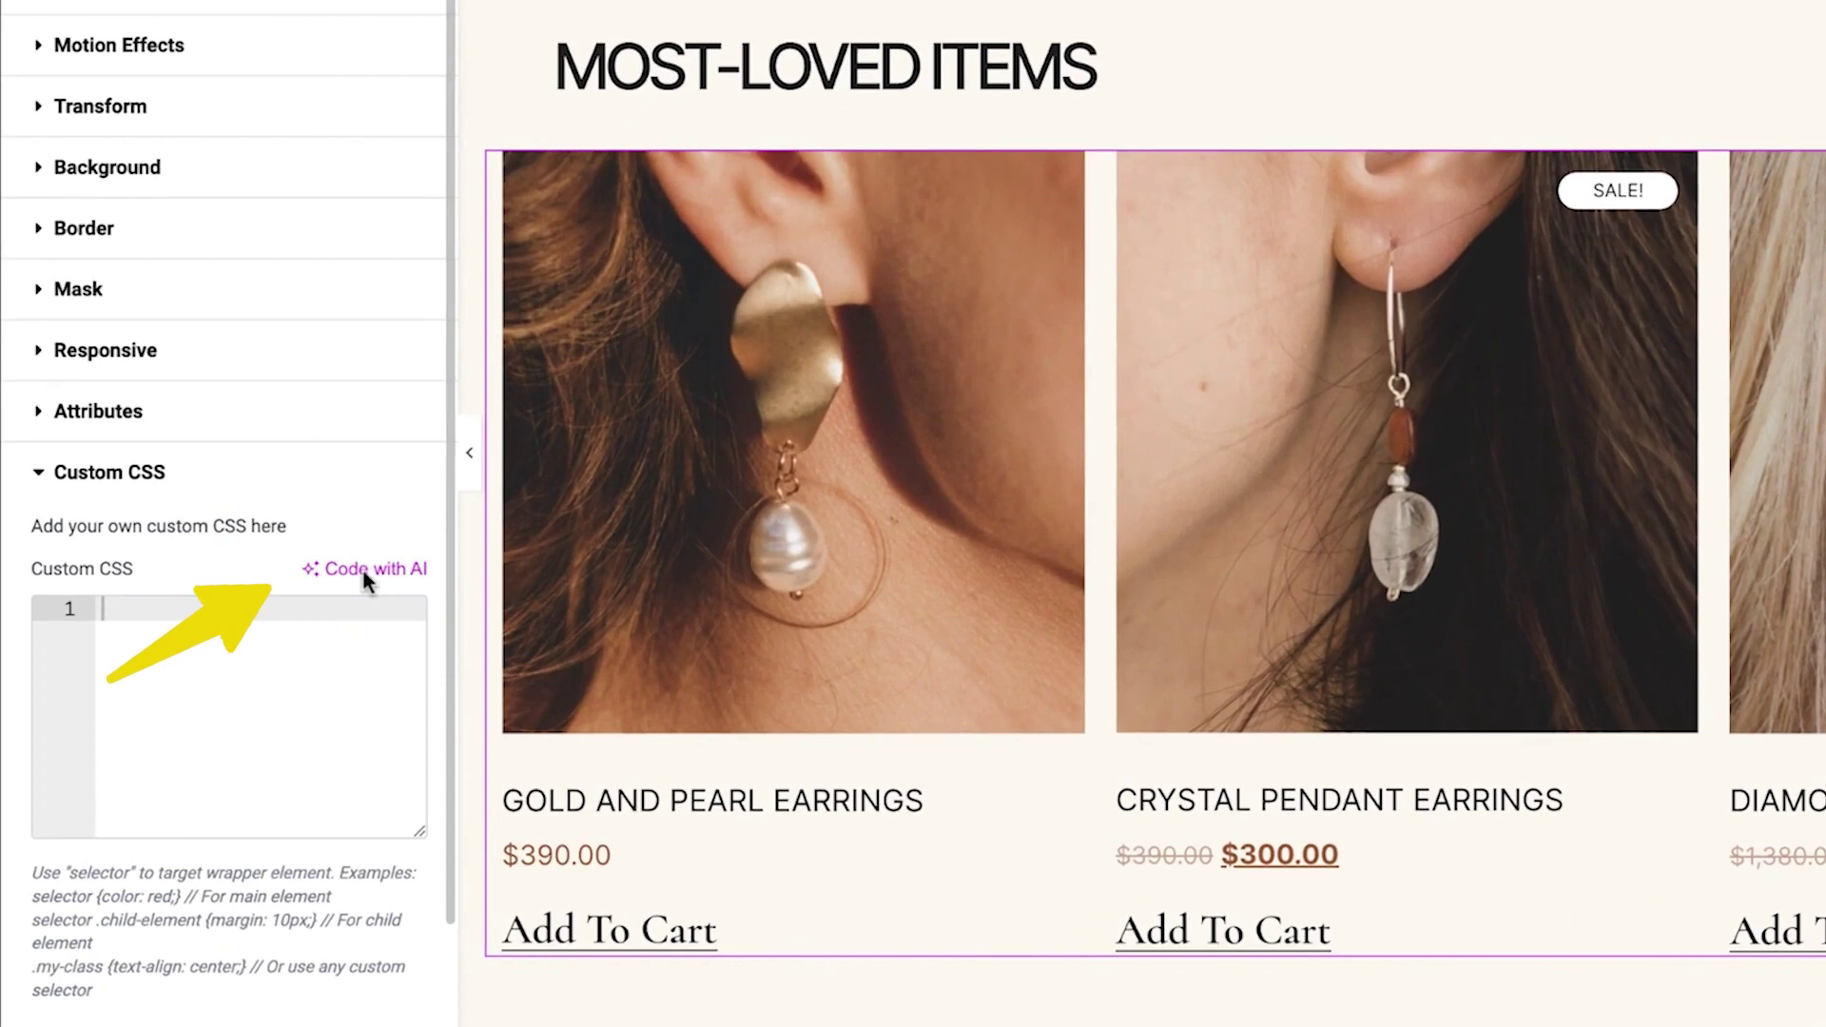
click(363, 569)
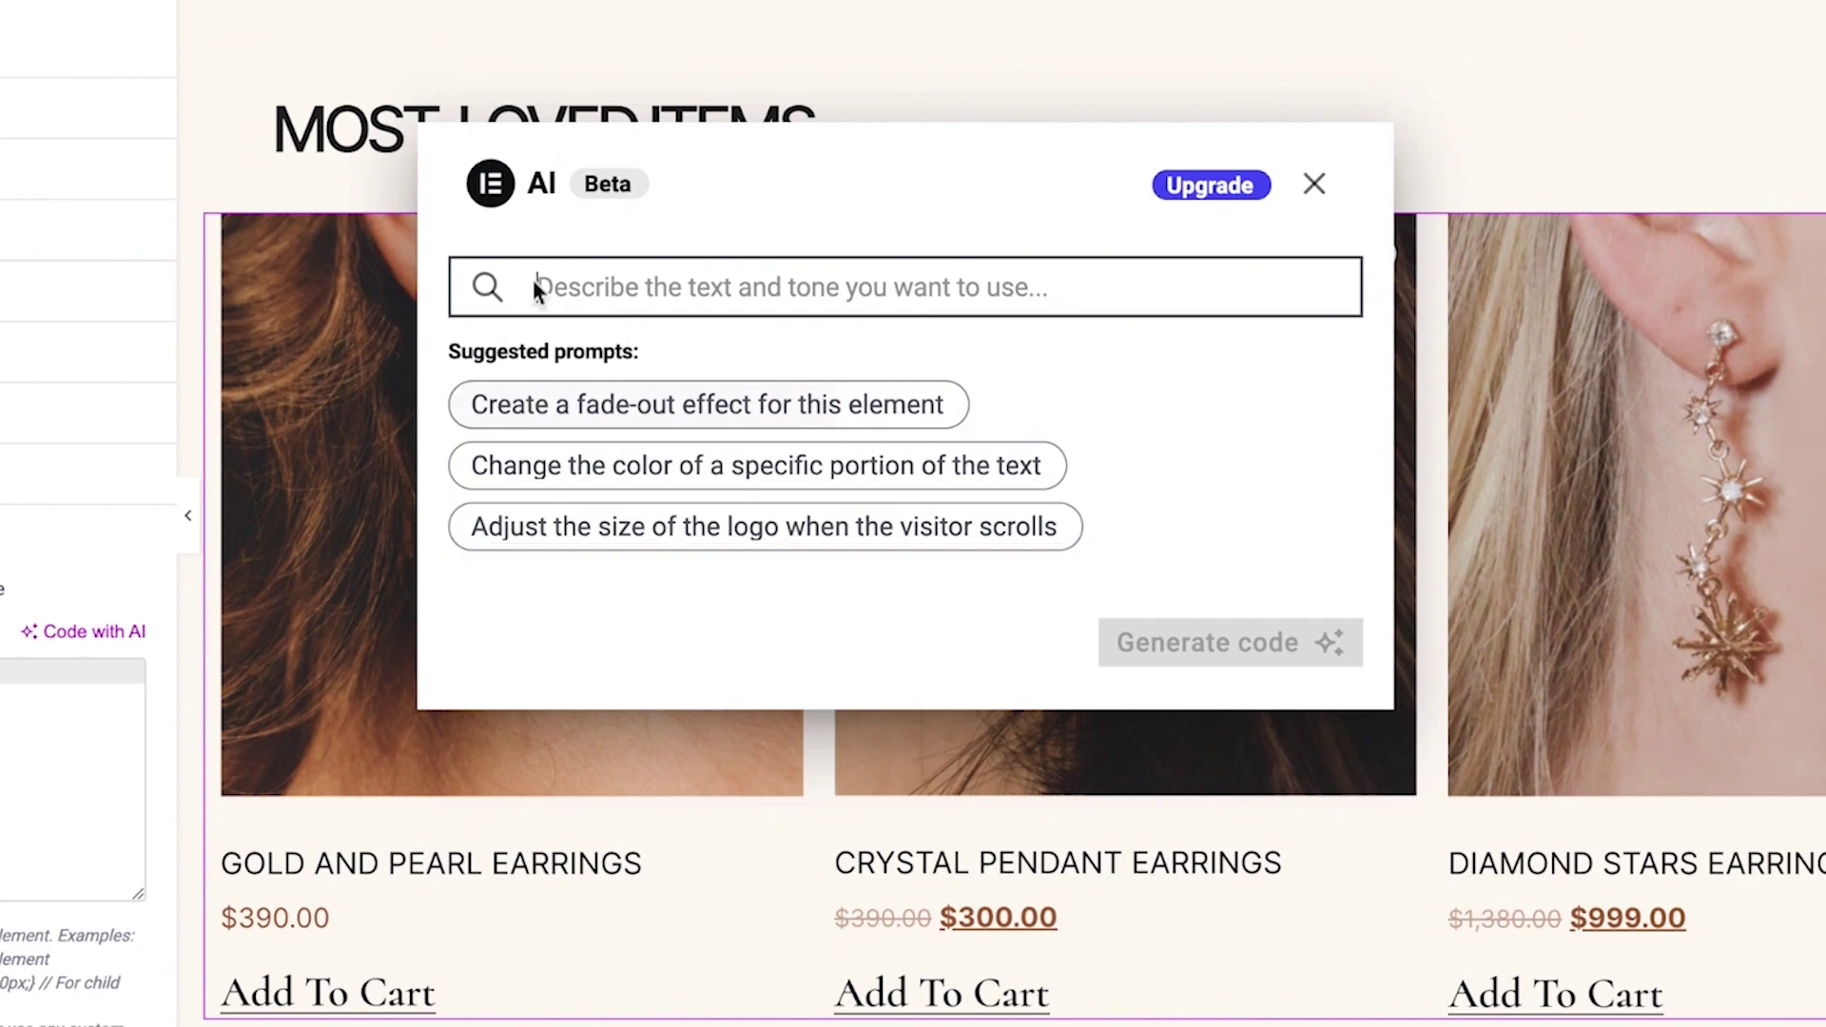
text(For the image)
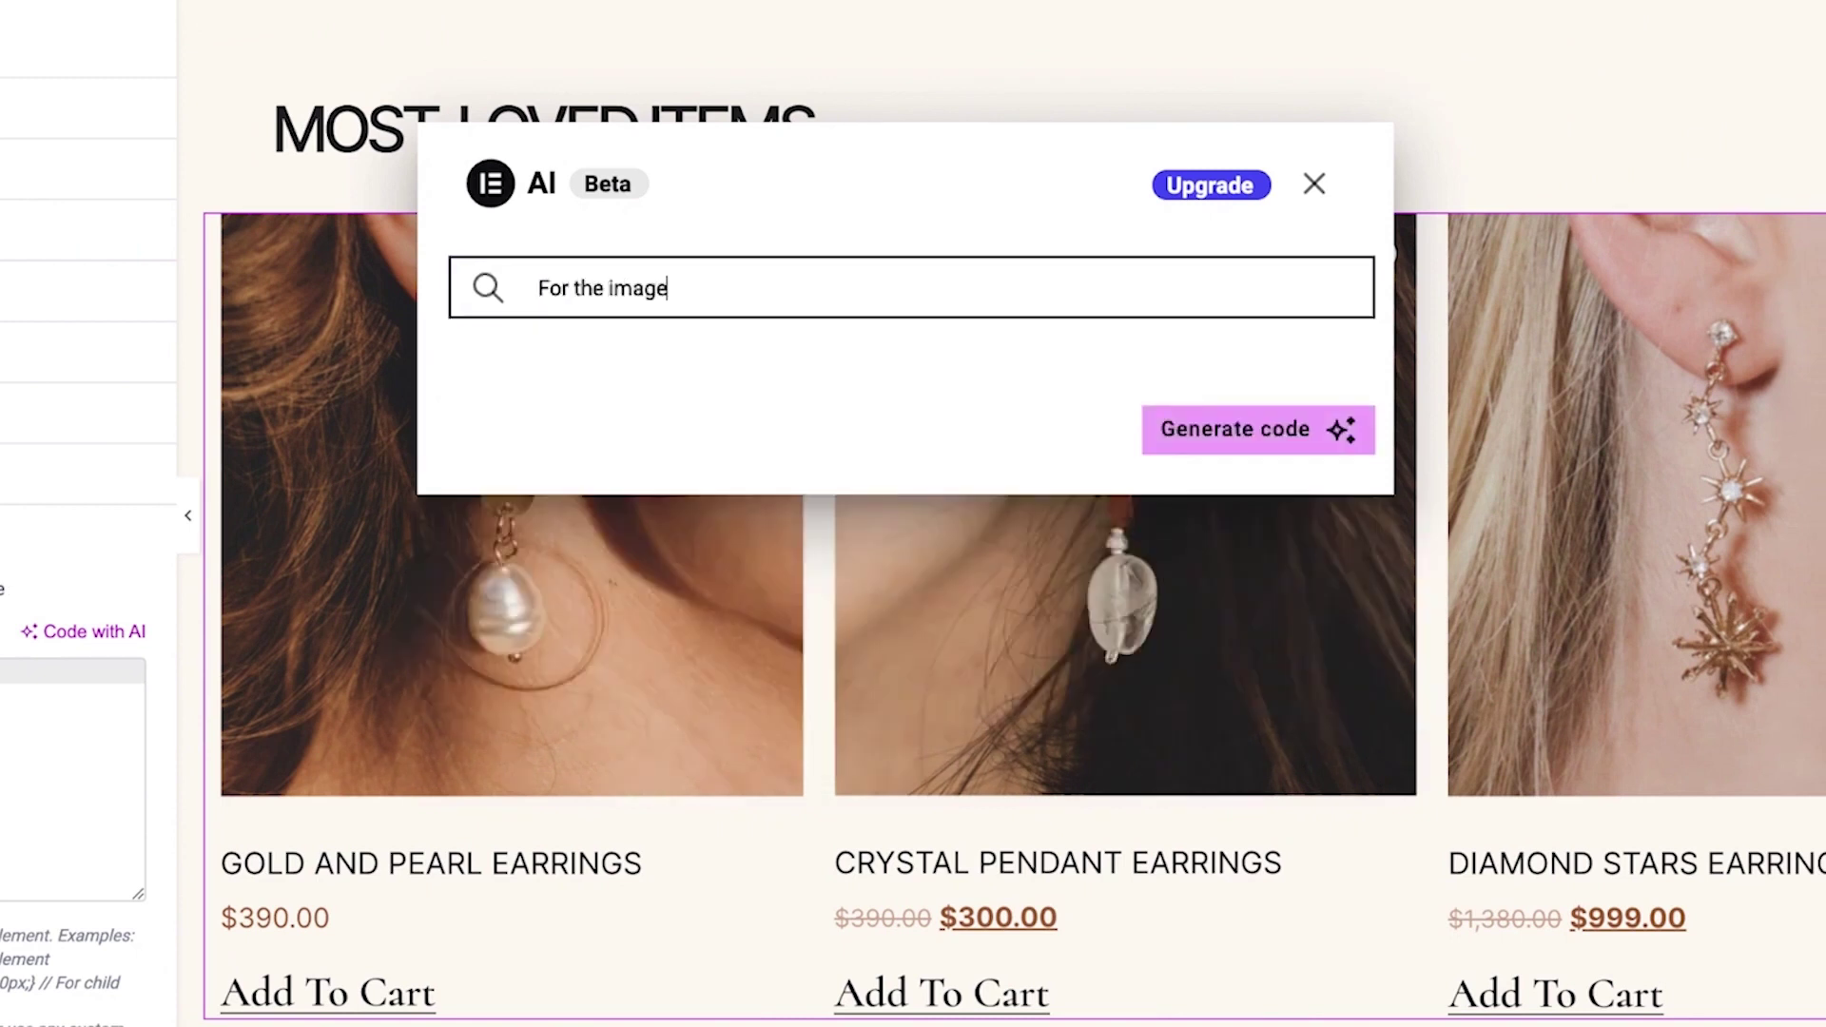
text(, upon hover change the filter from grayscale to full color and border radius t)
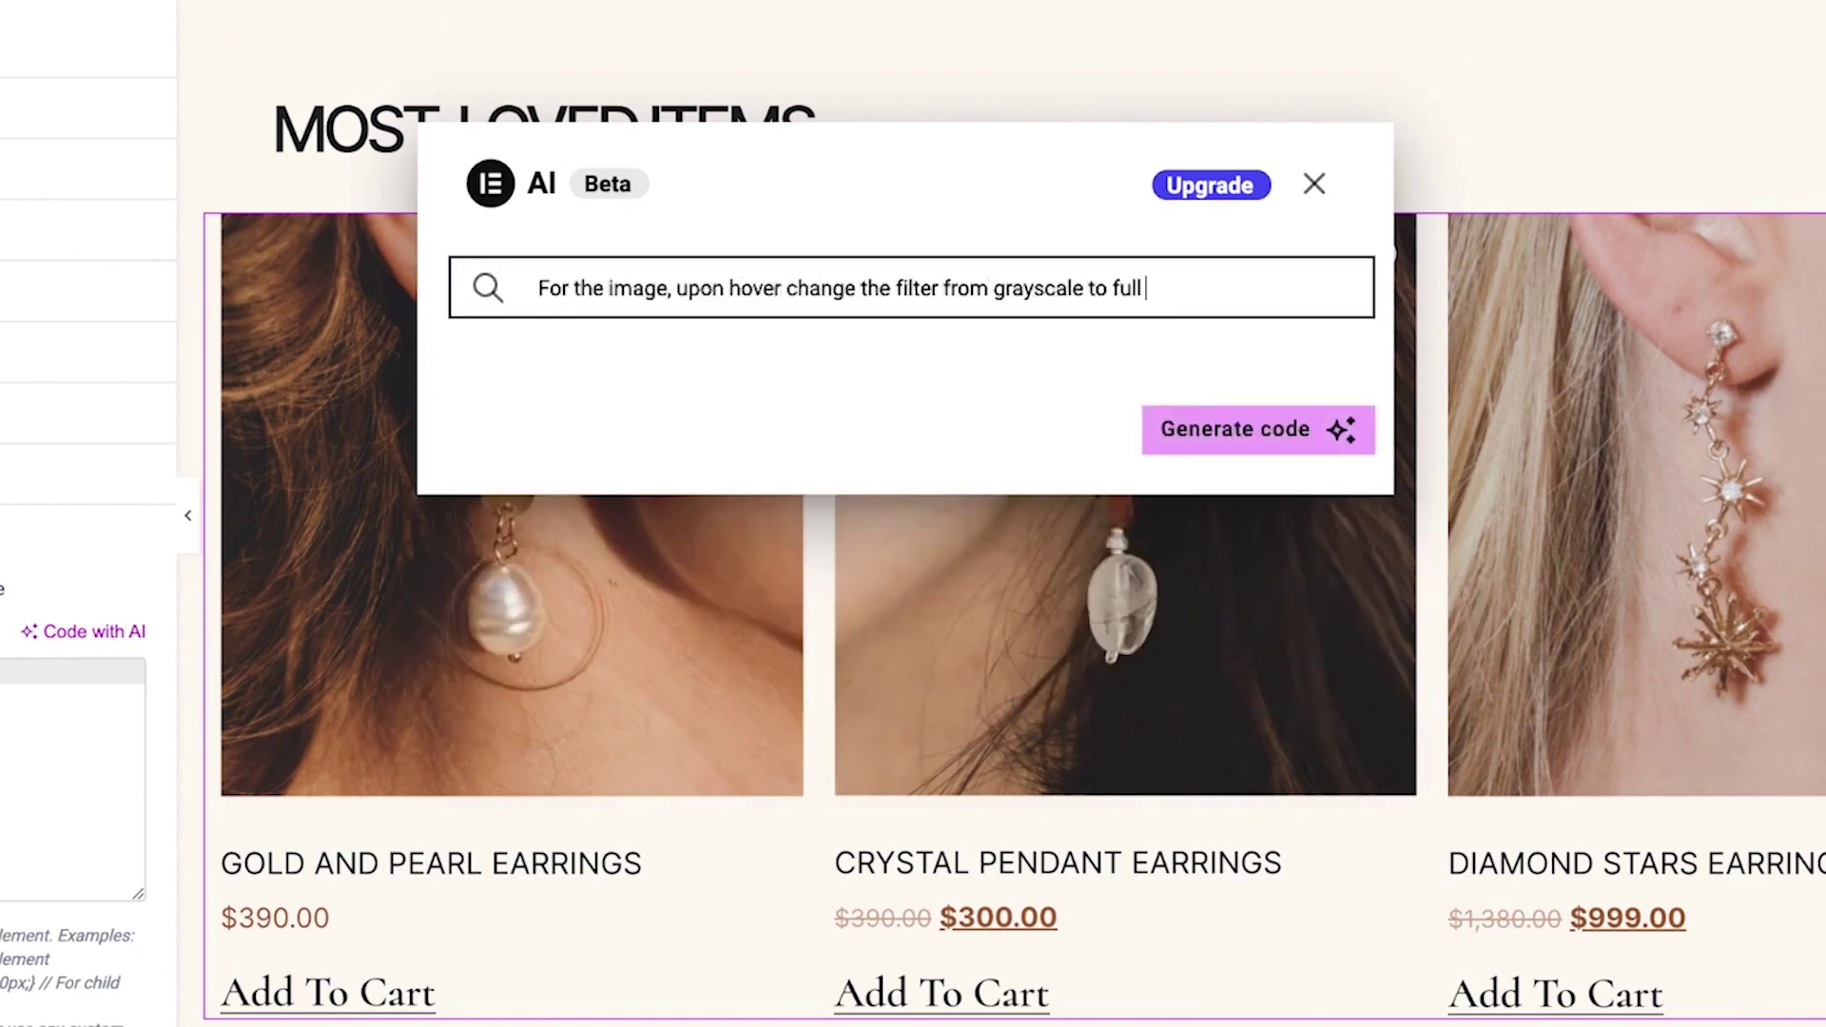
text(rom 0%-50% with smooth transition effect)
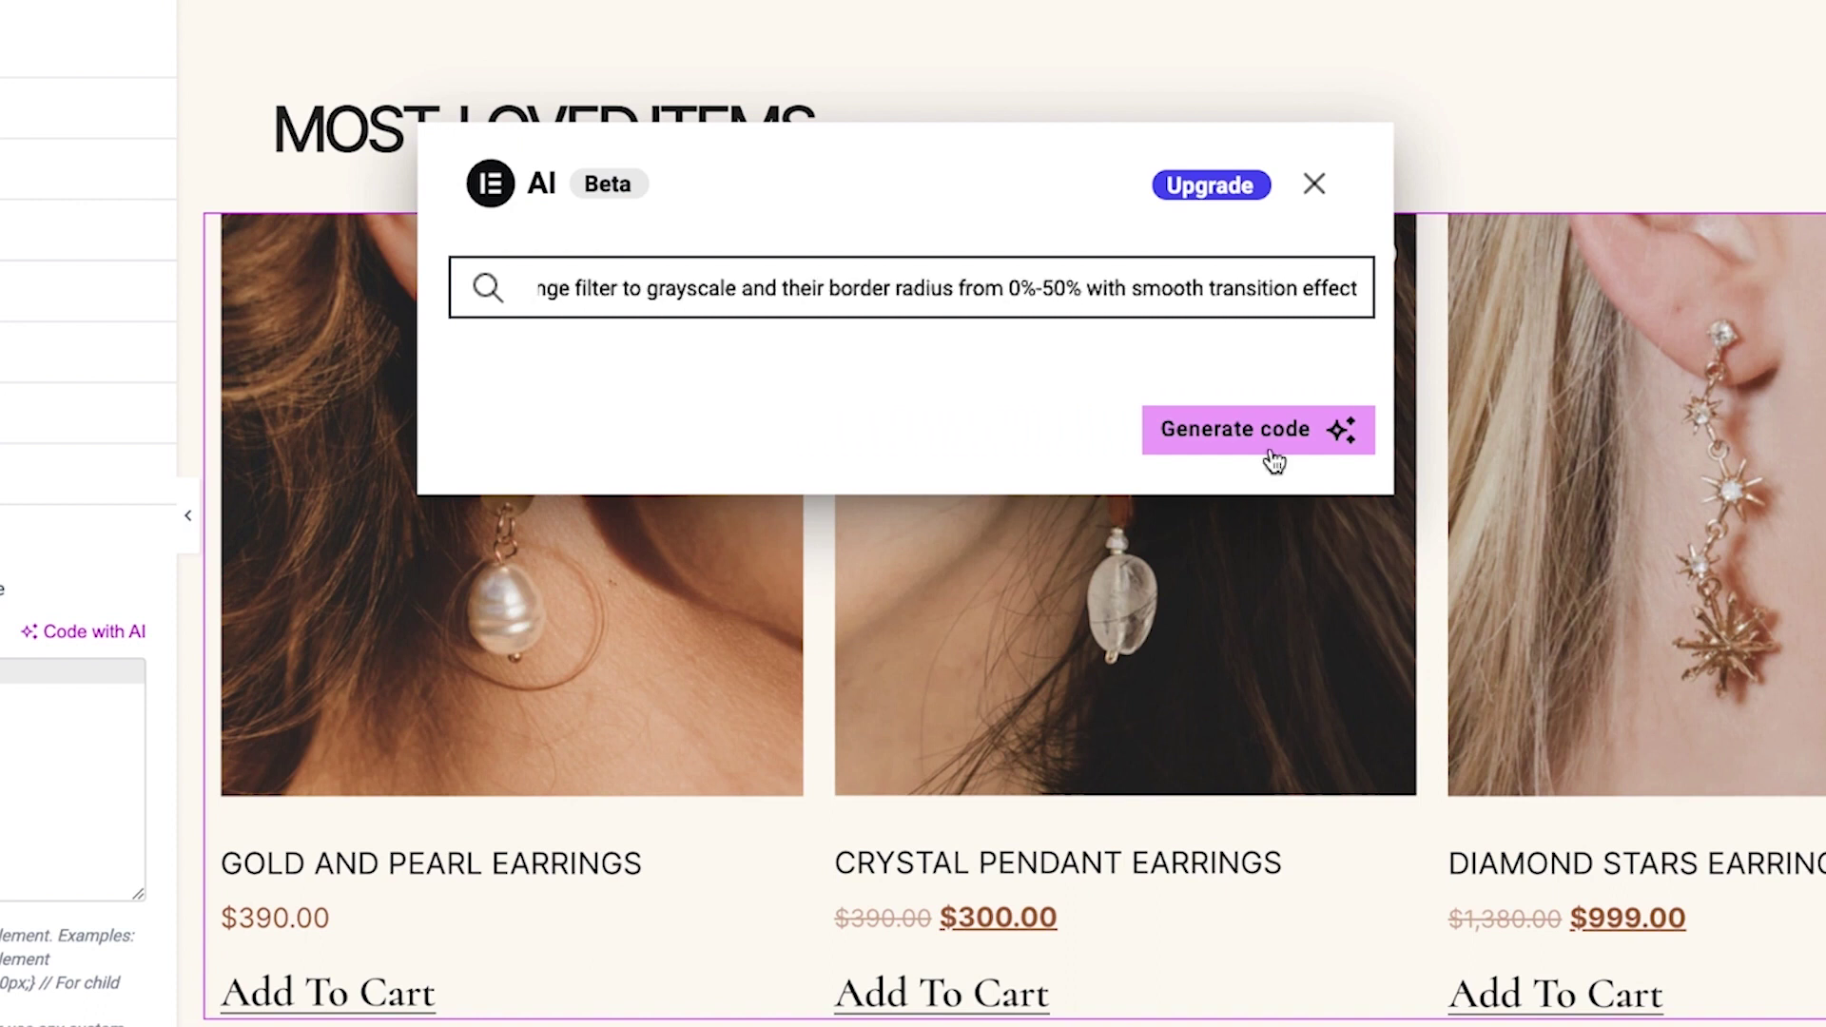
click(1275, 458)
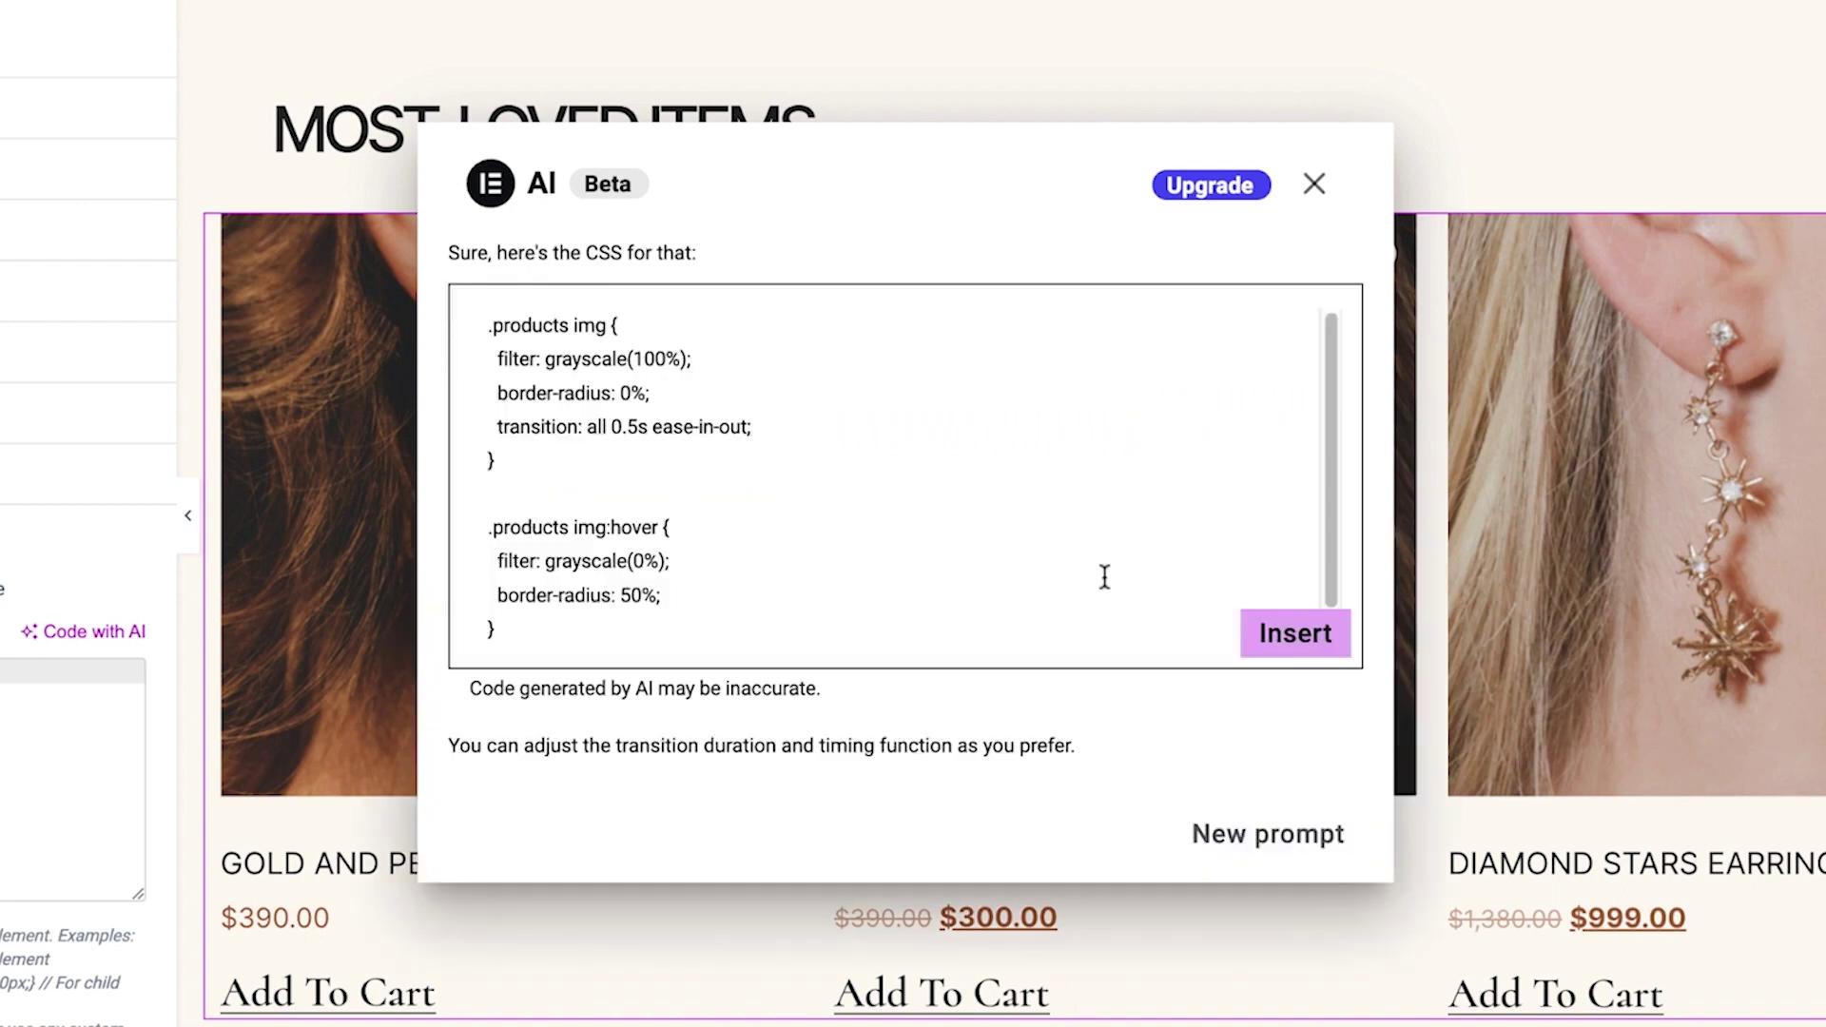
click(1246, 630)
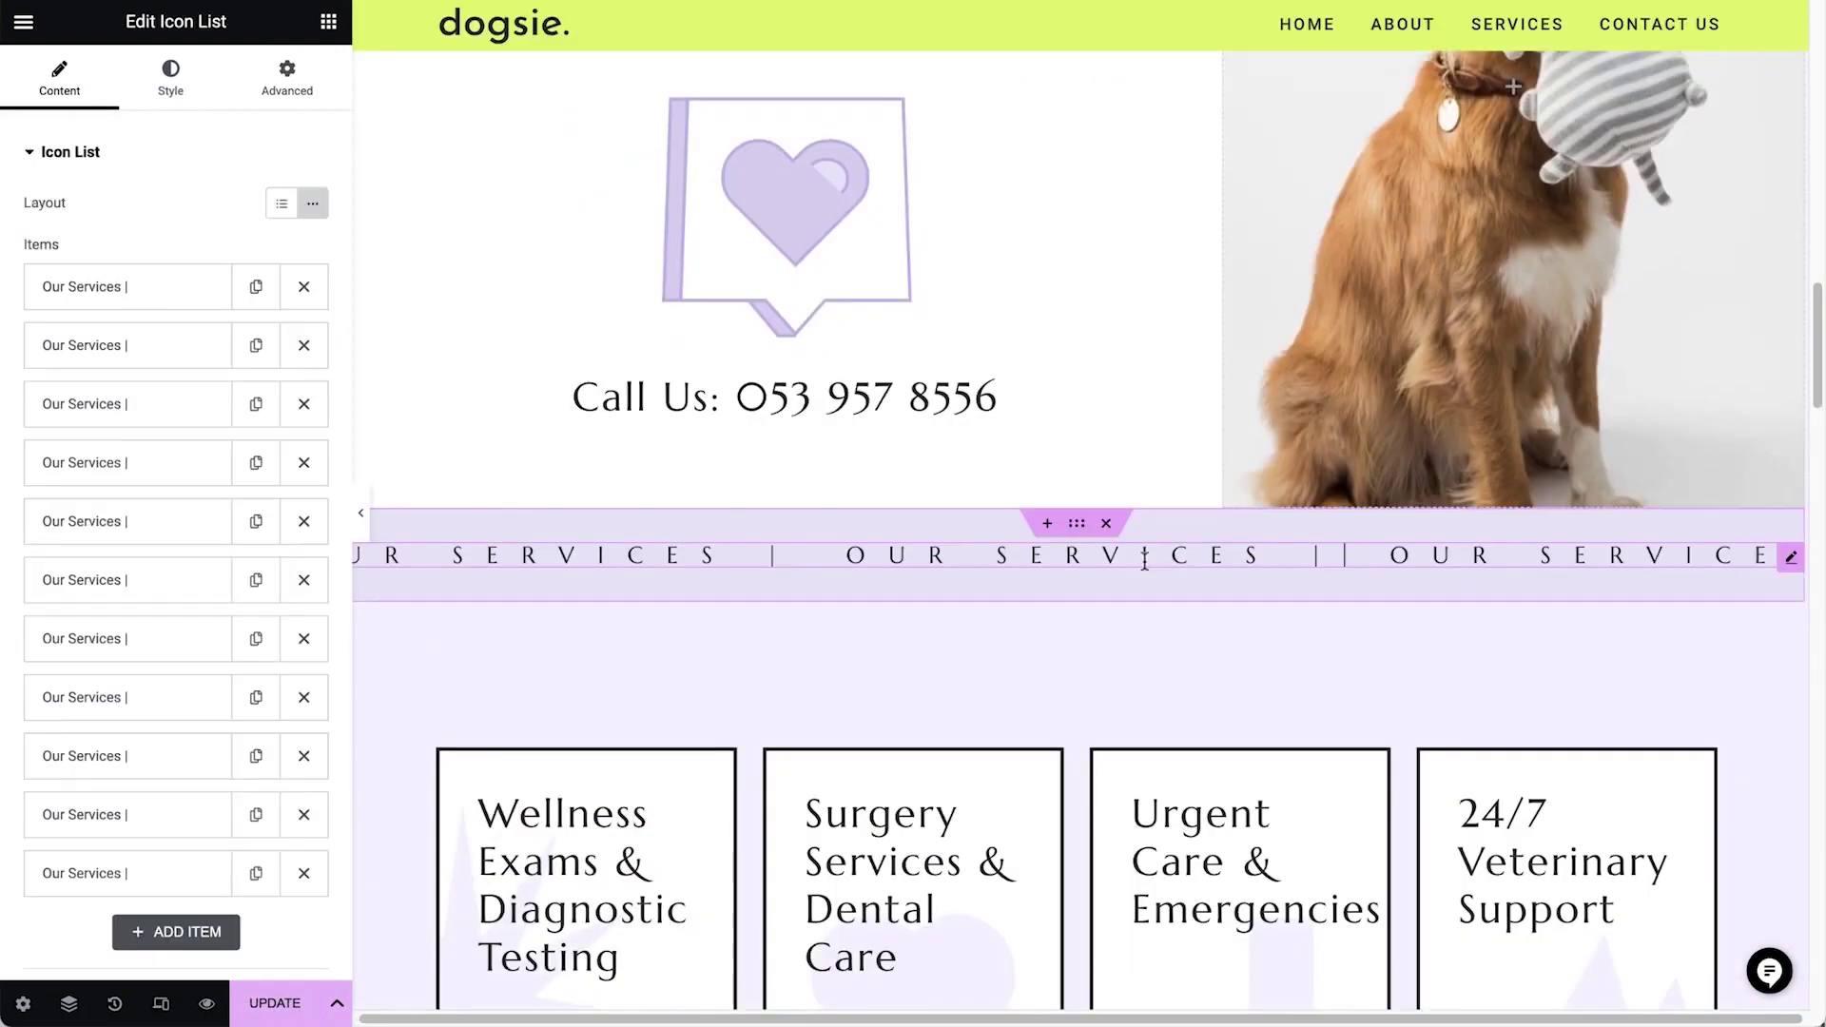
Insert AI-generated Icon List CSS from the prompt 'Make the text move horizontally in a loop'
click(288, 86)
scroll(176, 571, down, 10)
click(57, 530)
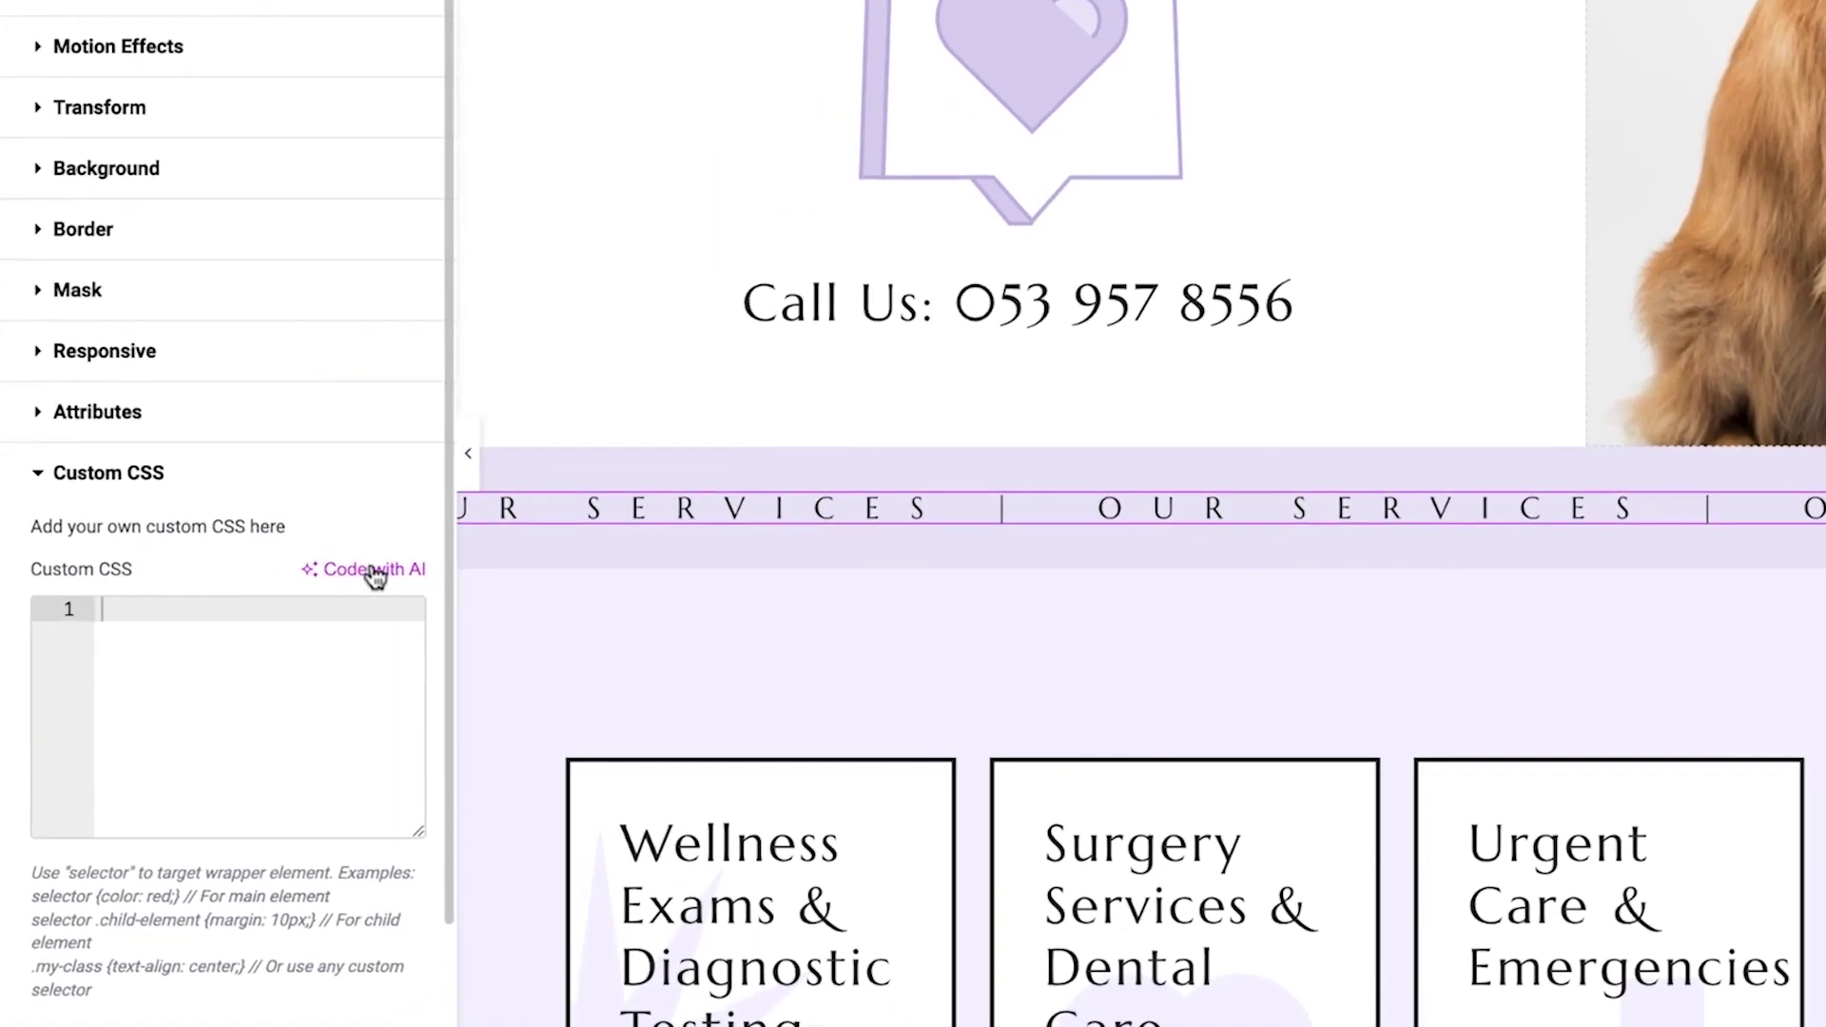
click(285, 600)
text(Make the text move horizontally in a loop)
click(1322, 609)
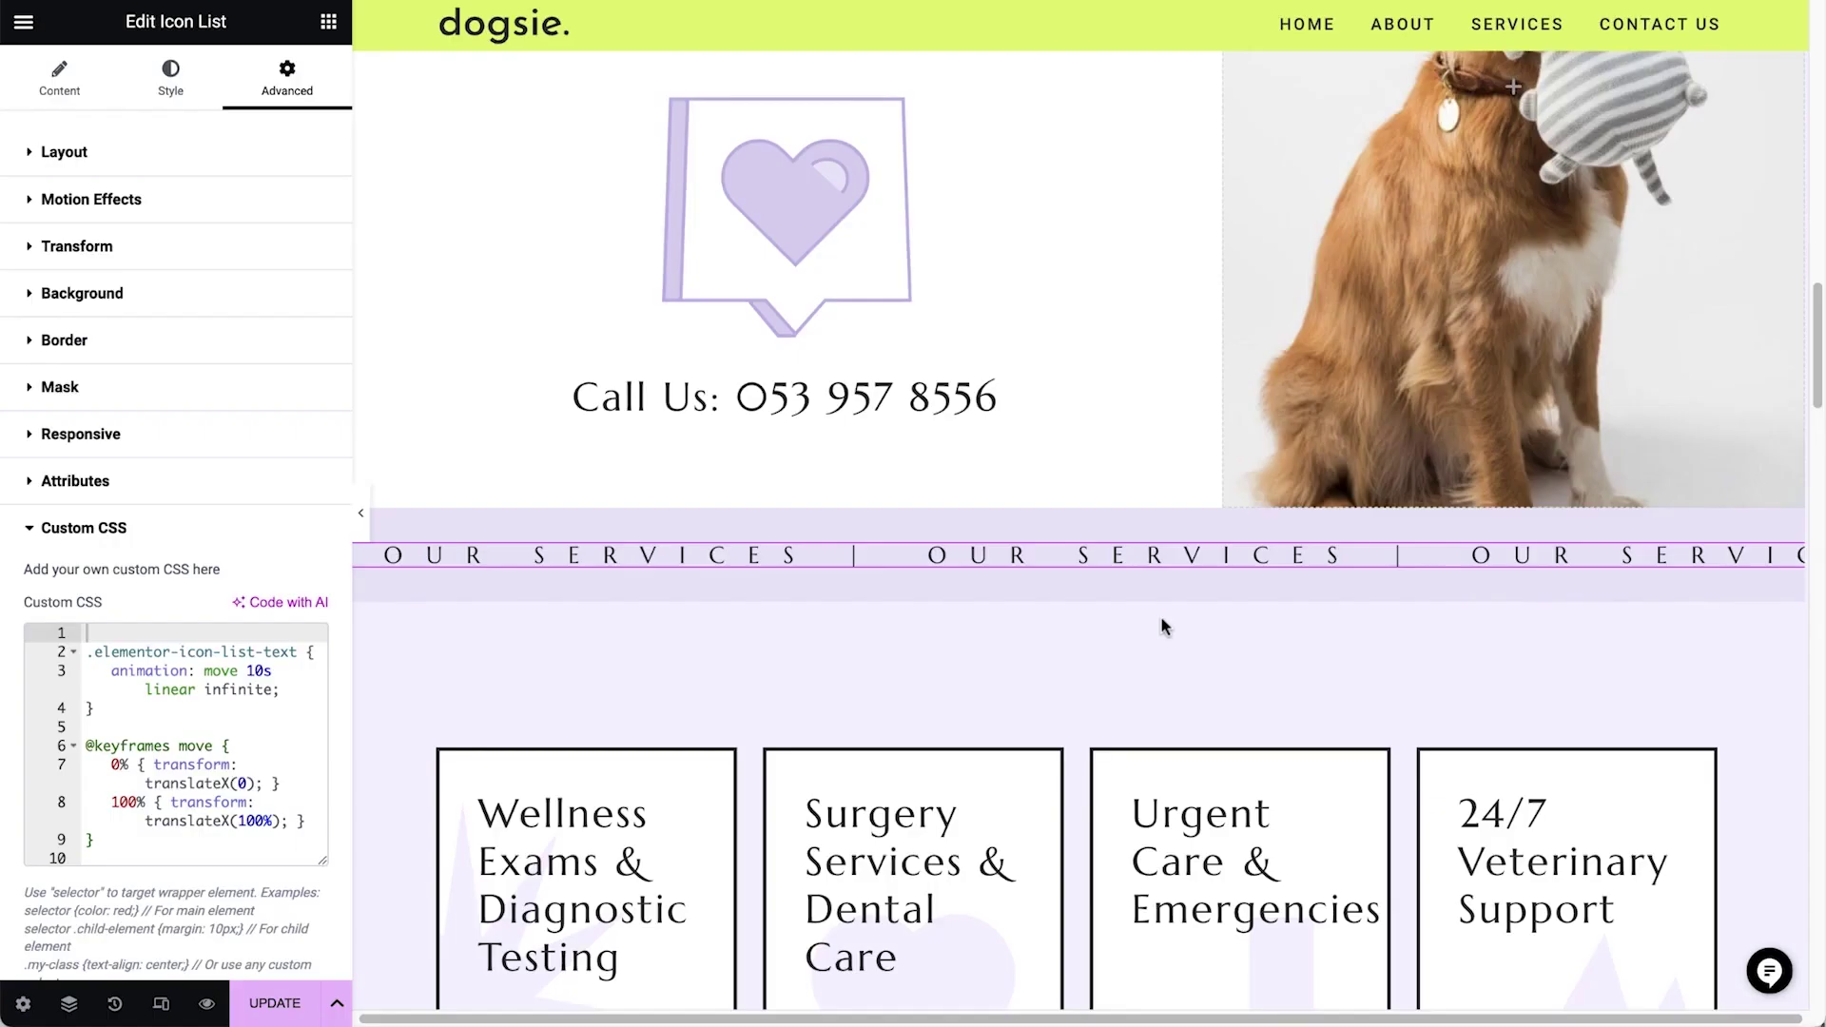
scroll(1162, 628, down, 3)
scroll(1163, 628, up, 7)
scroll(1162, 628, down, 2)
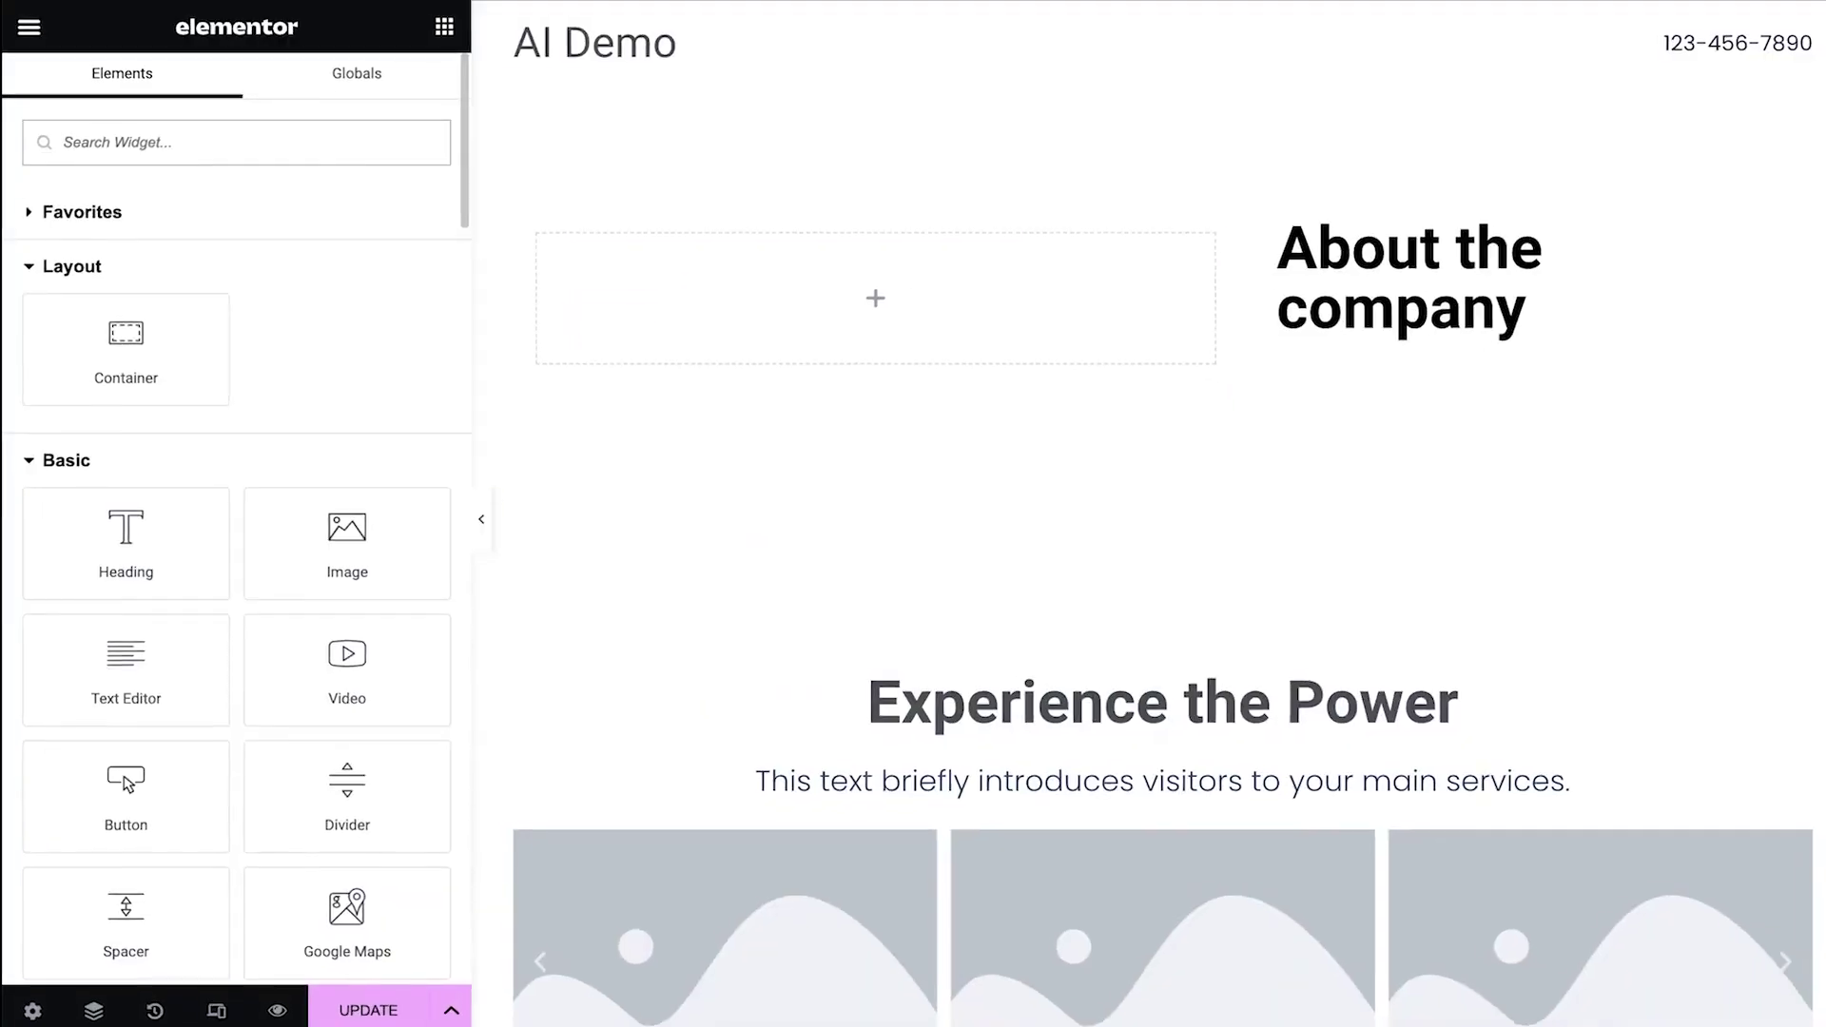
Add an HTML widget to the empty section with AI-generated Spotify Today's Top Hits embed code
text(html)
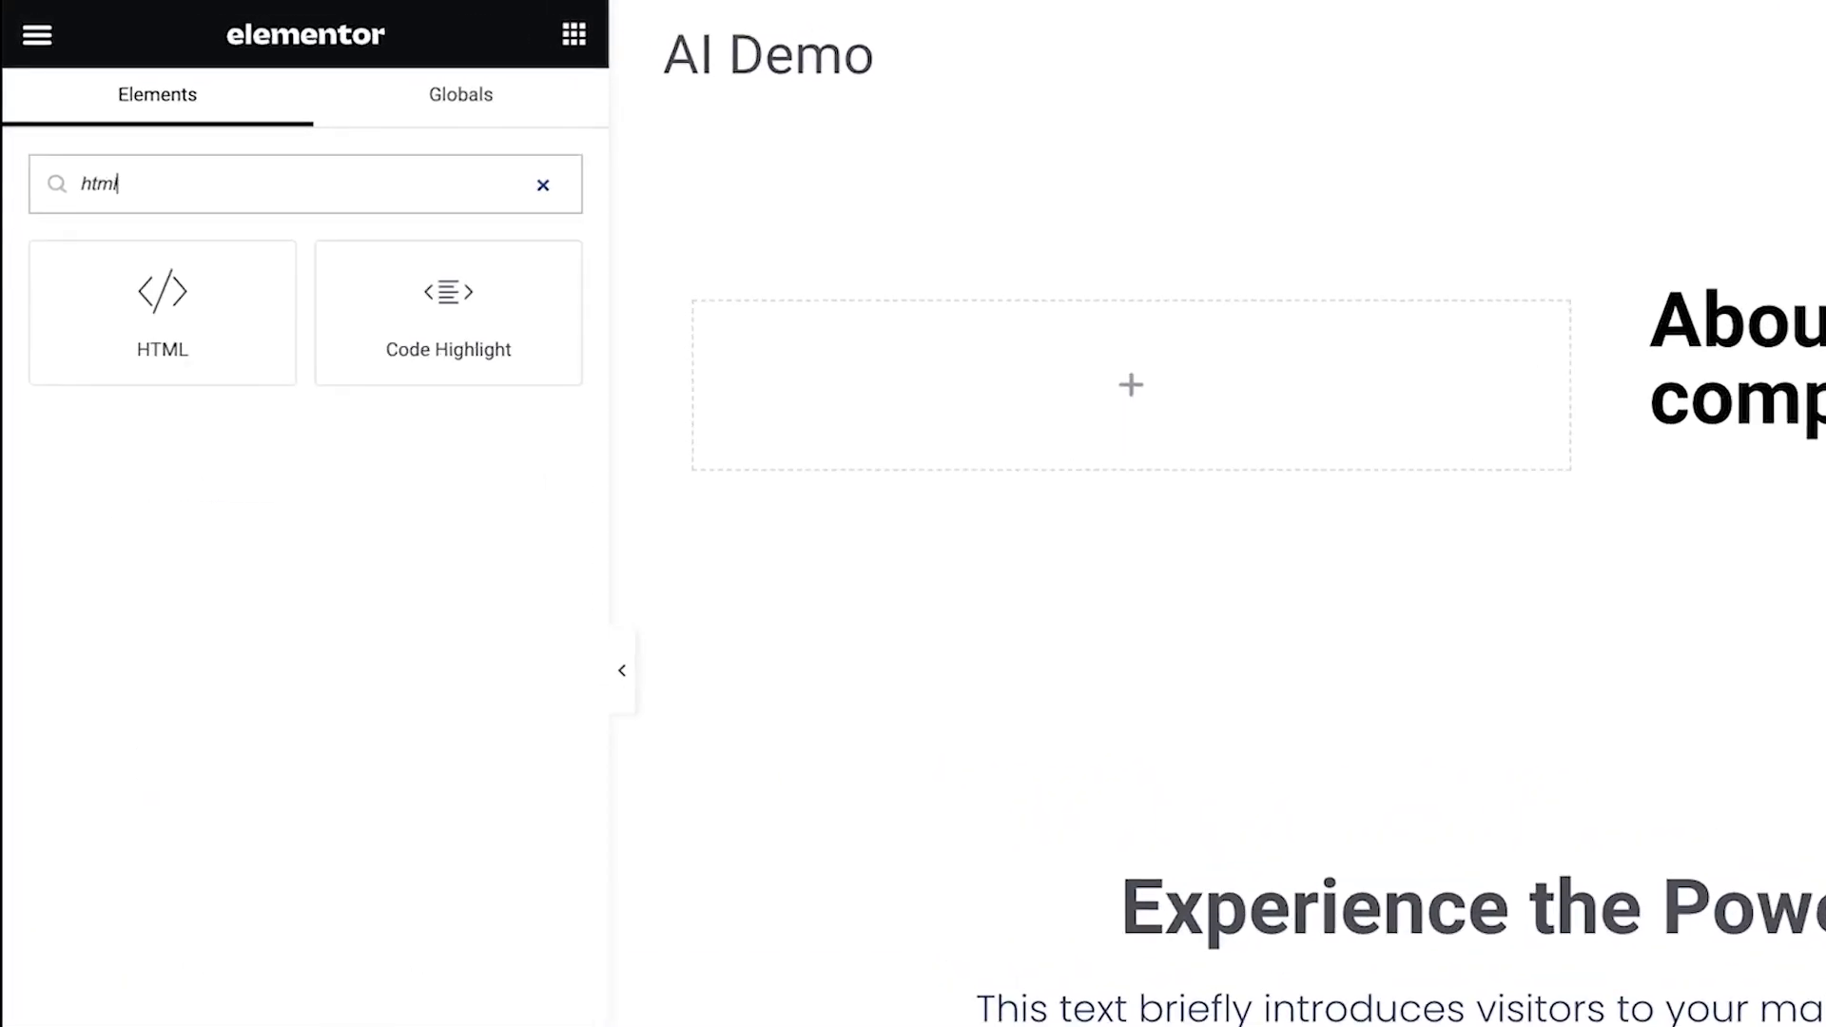
drag(180, 299, 1384, 384)
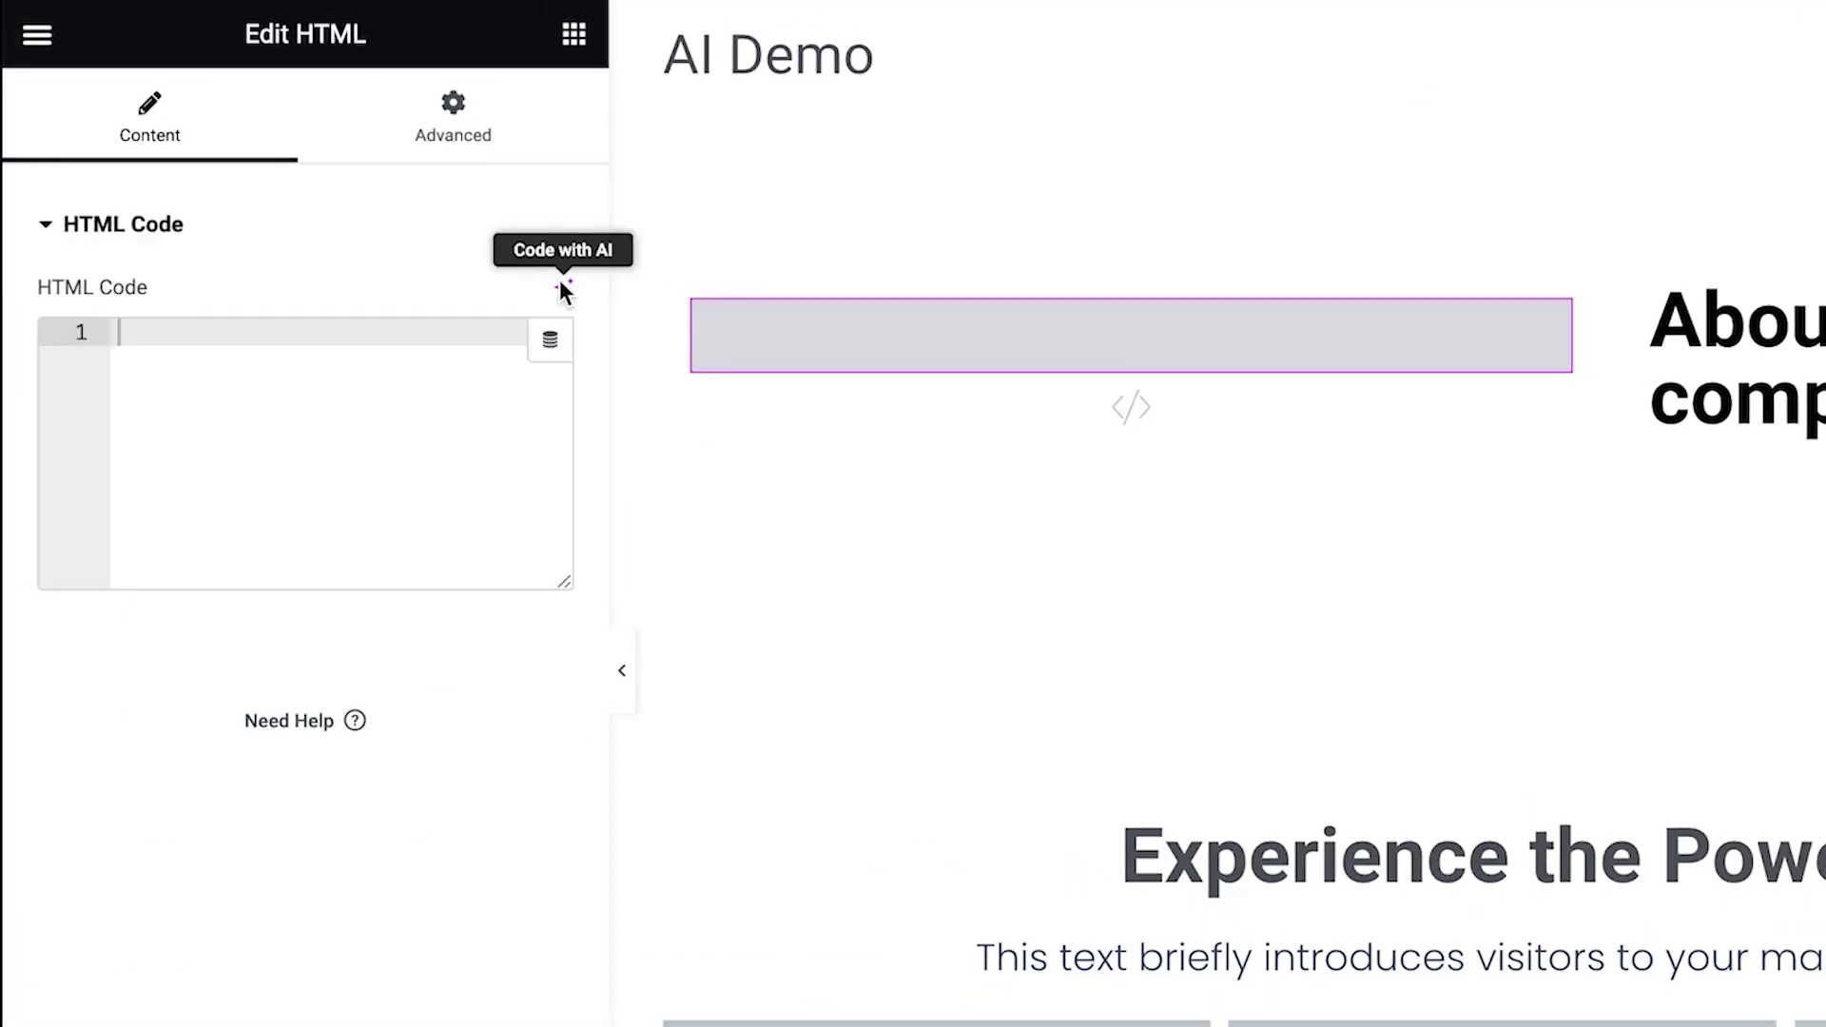
click(561, 283)
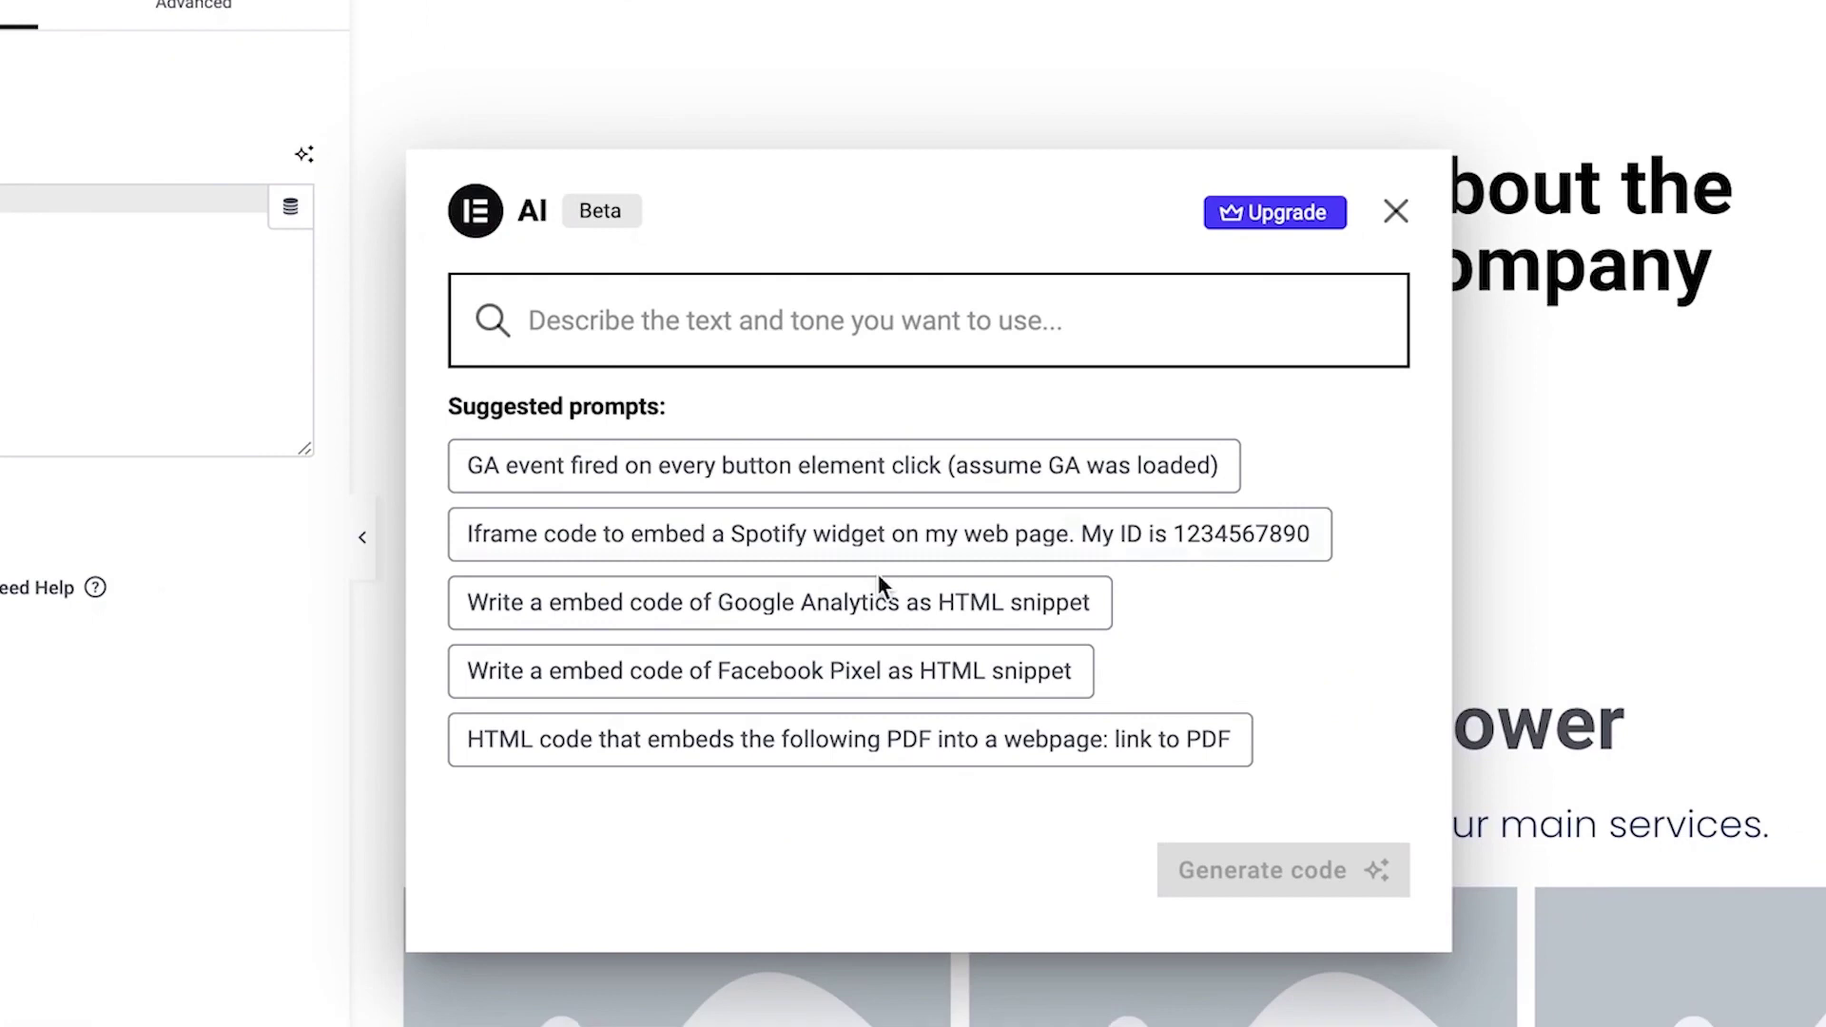
click(877, 556)
click(1286, 495)
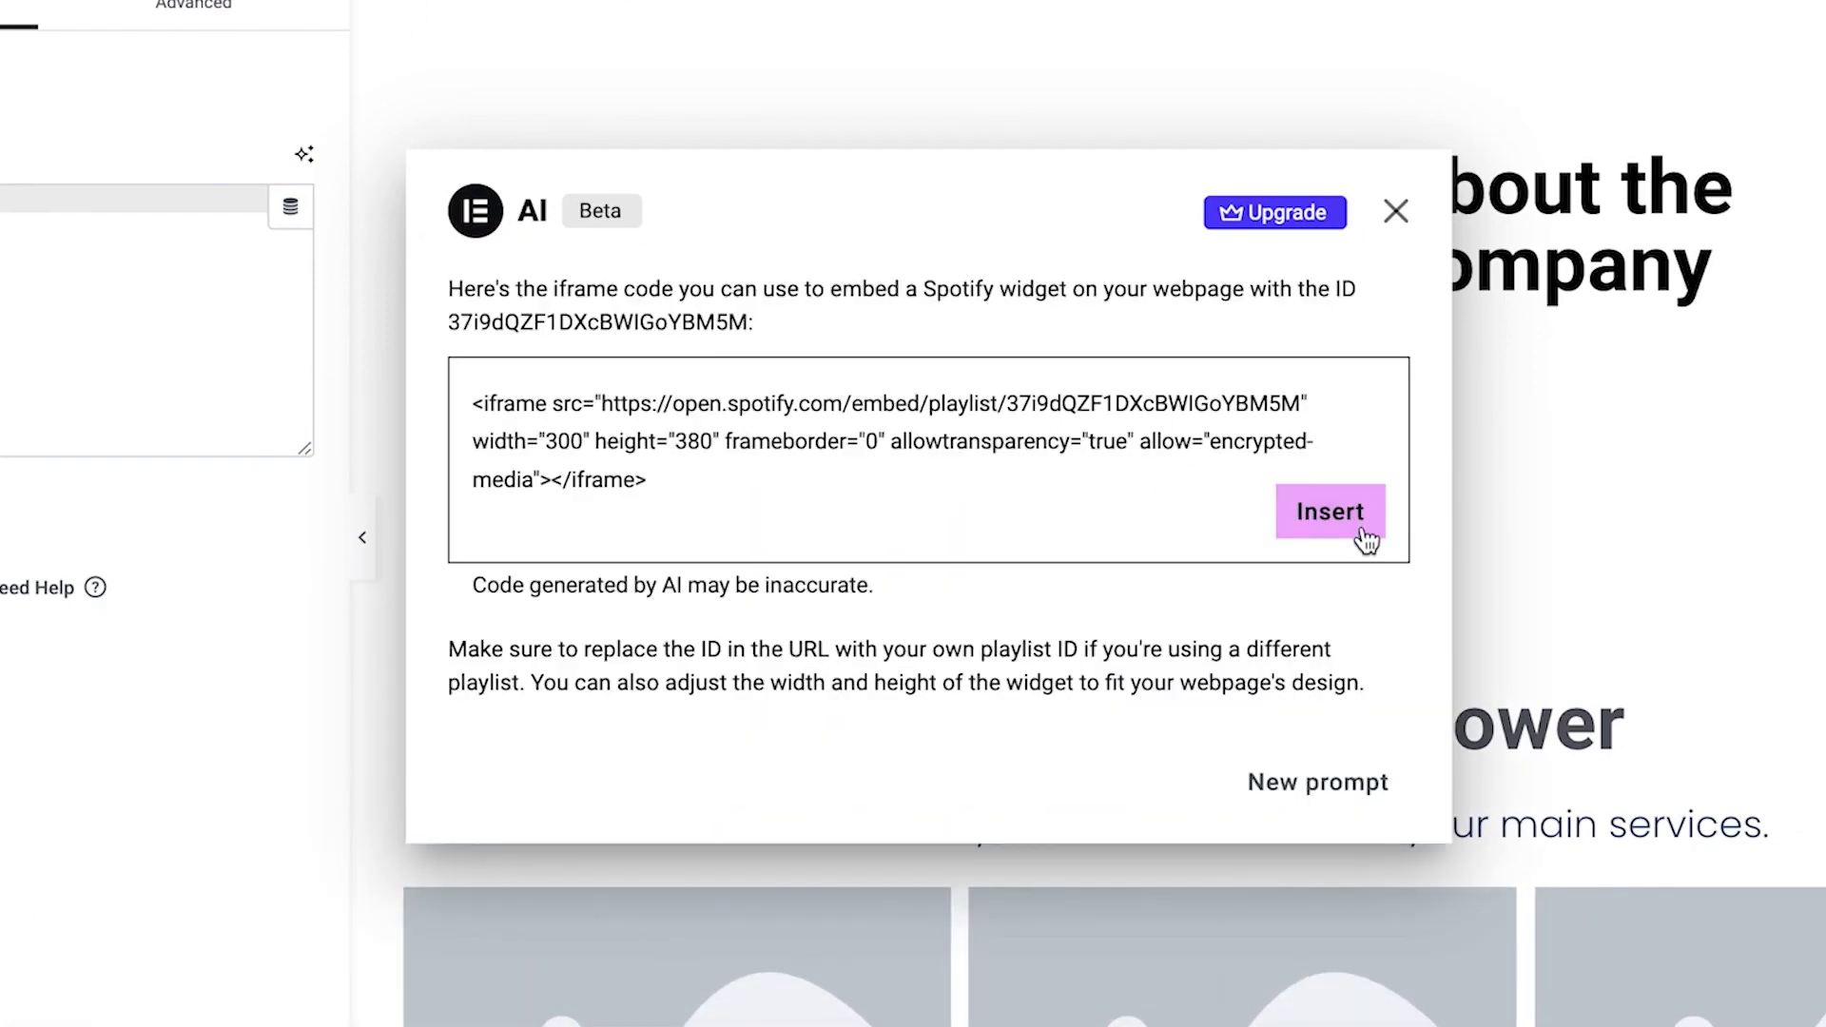
click(1333, 510)
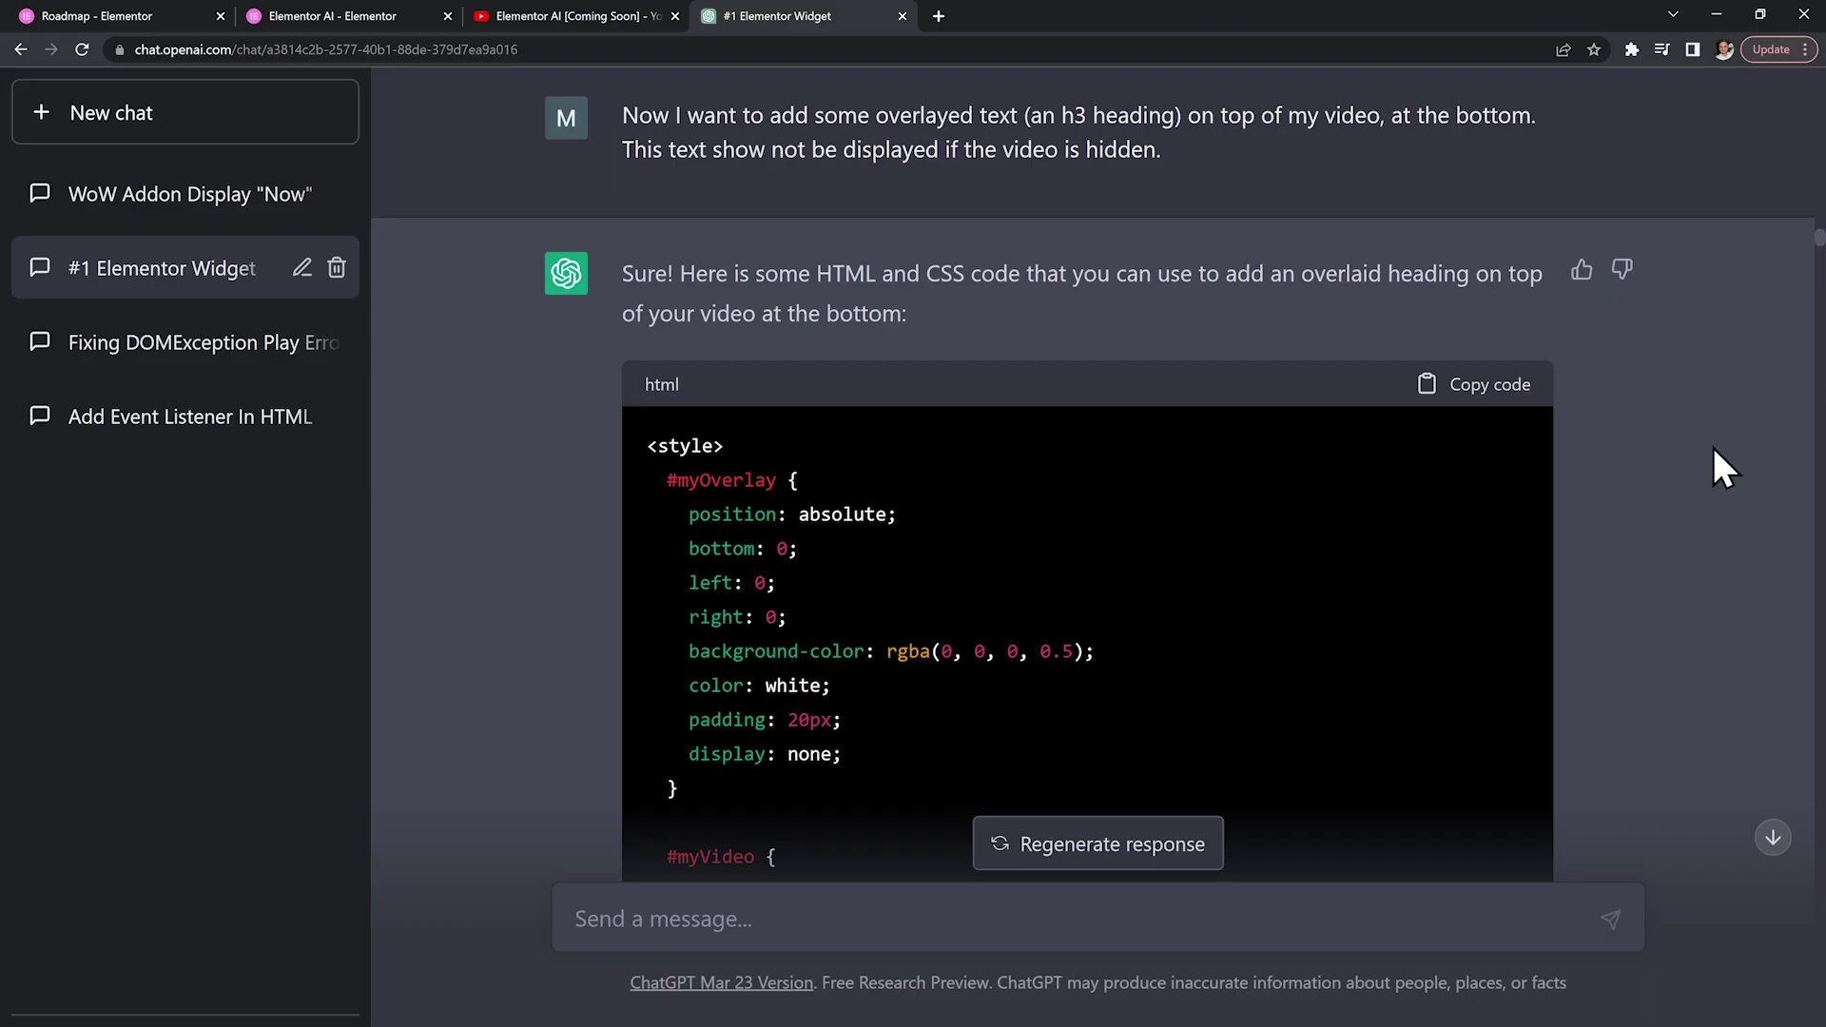
scroll(1715, 447, down, 9)
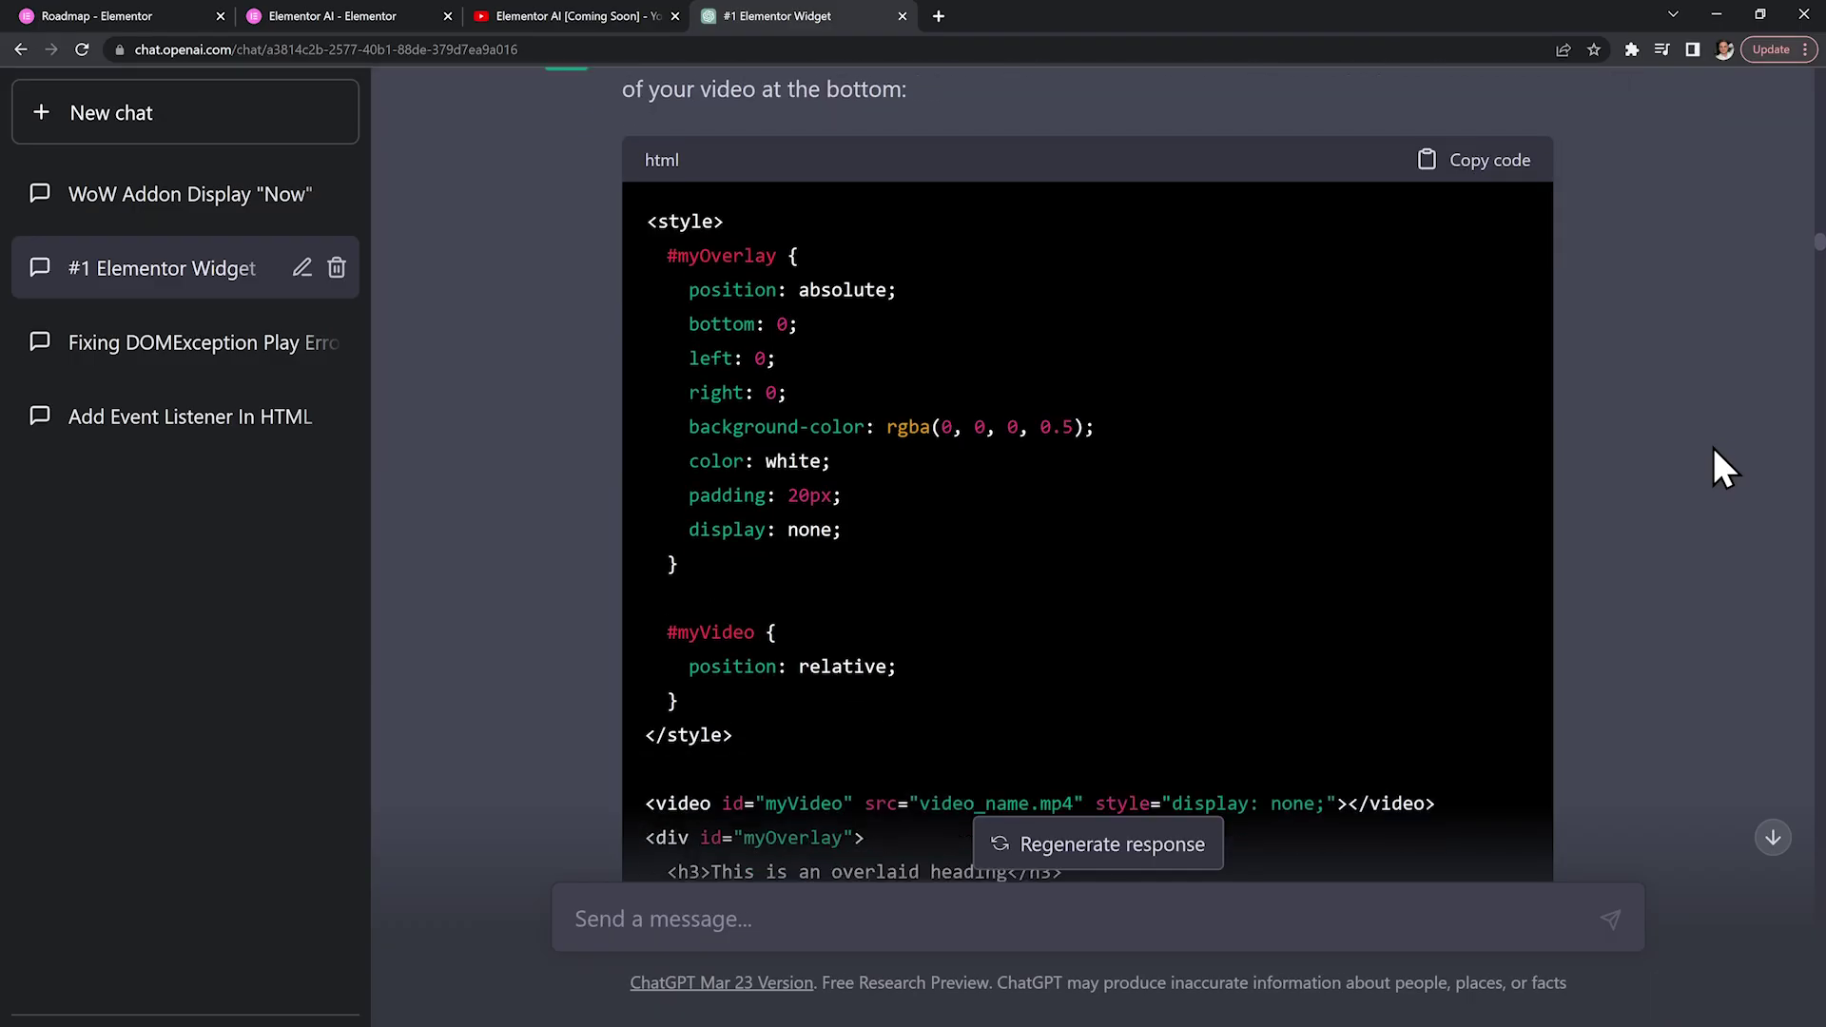
scroll(1715, 447, down, 9)
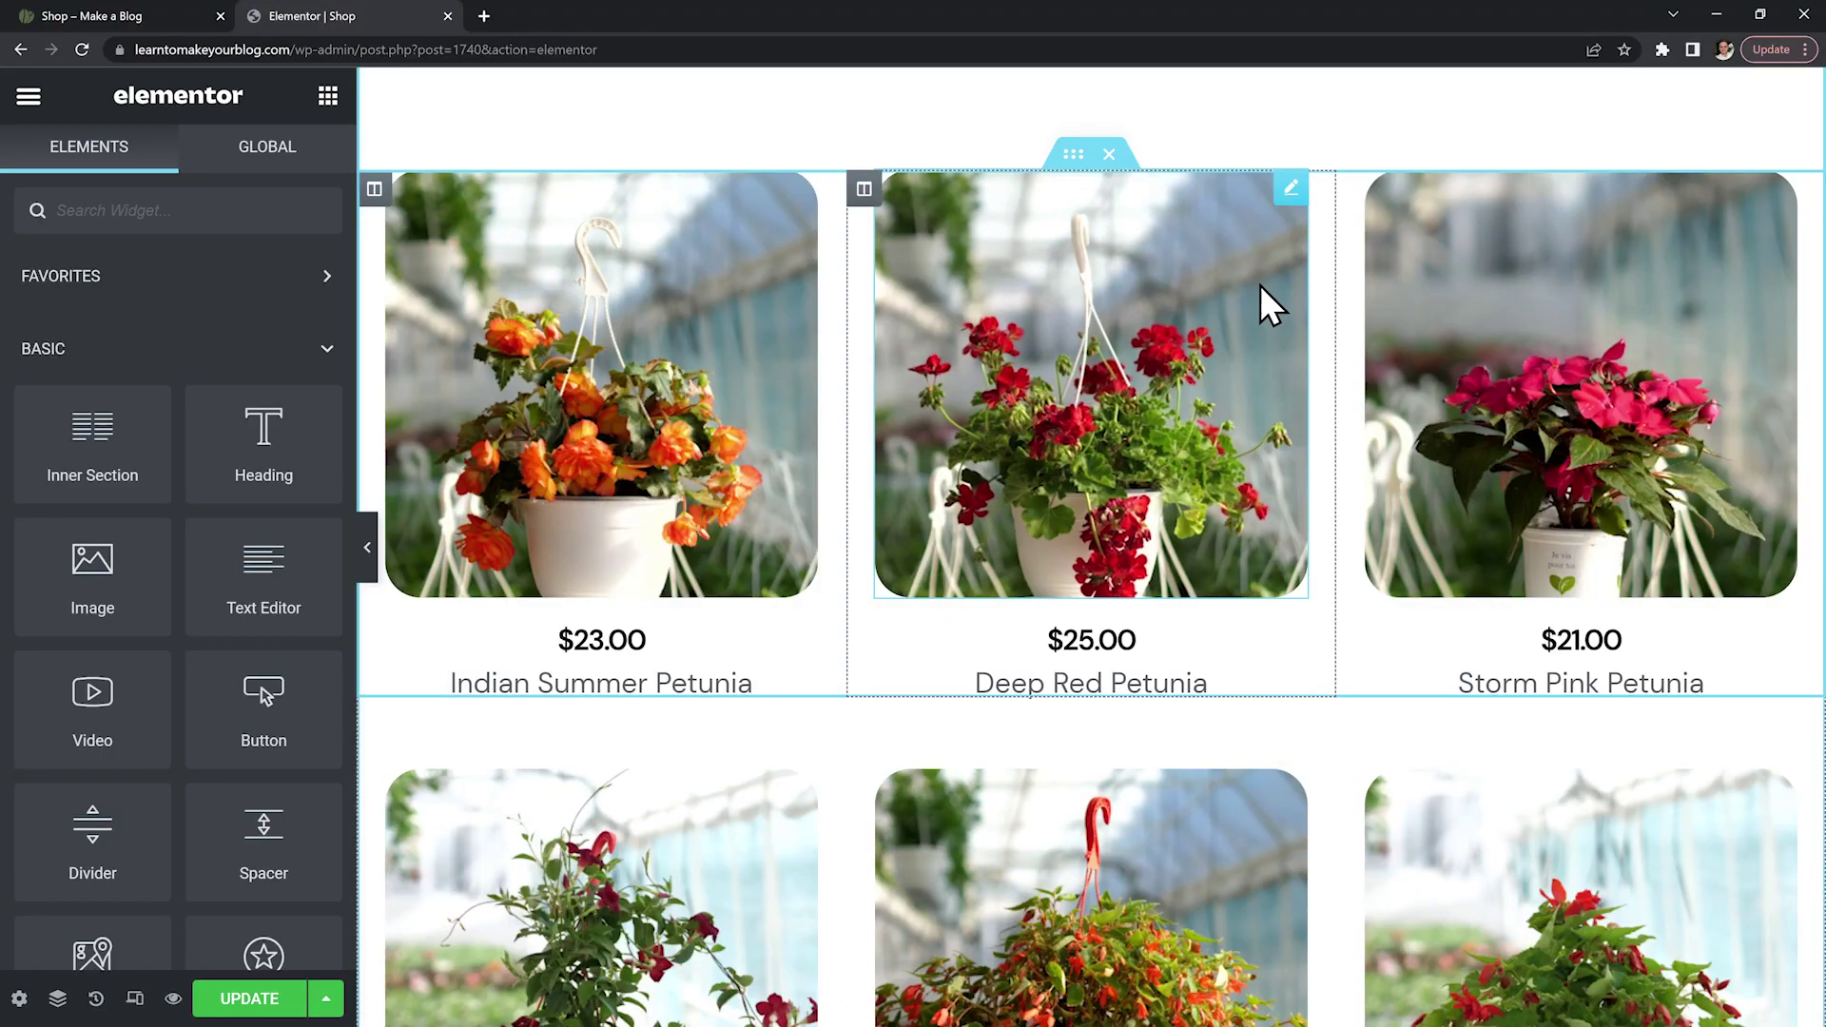
click(1260, 282)
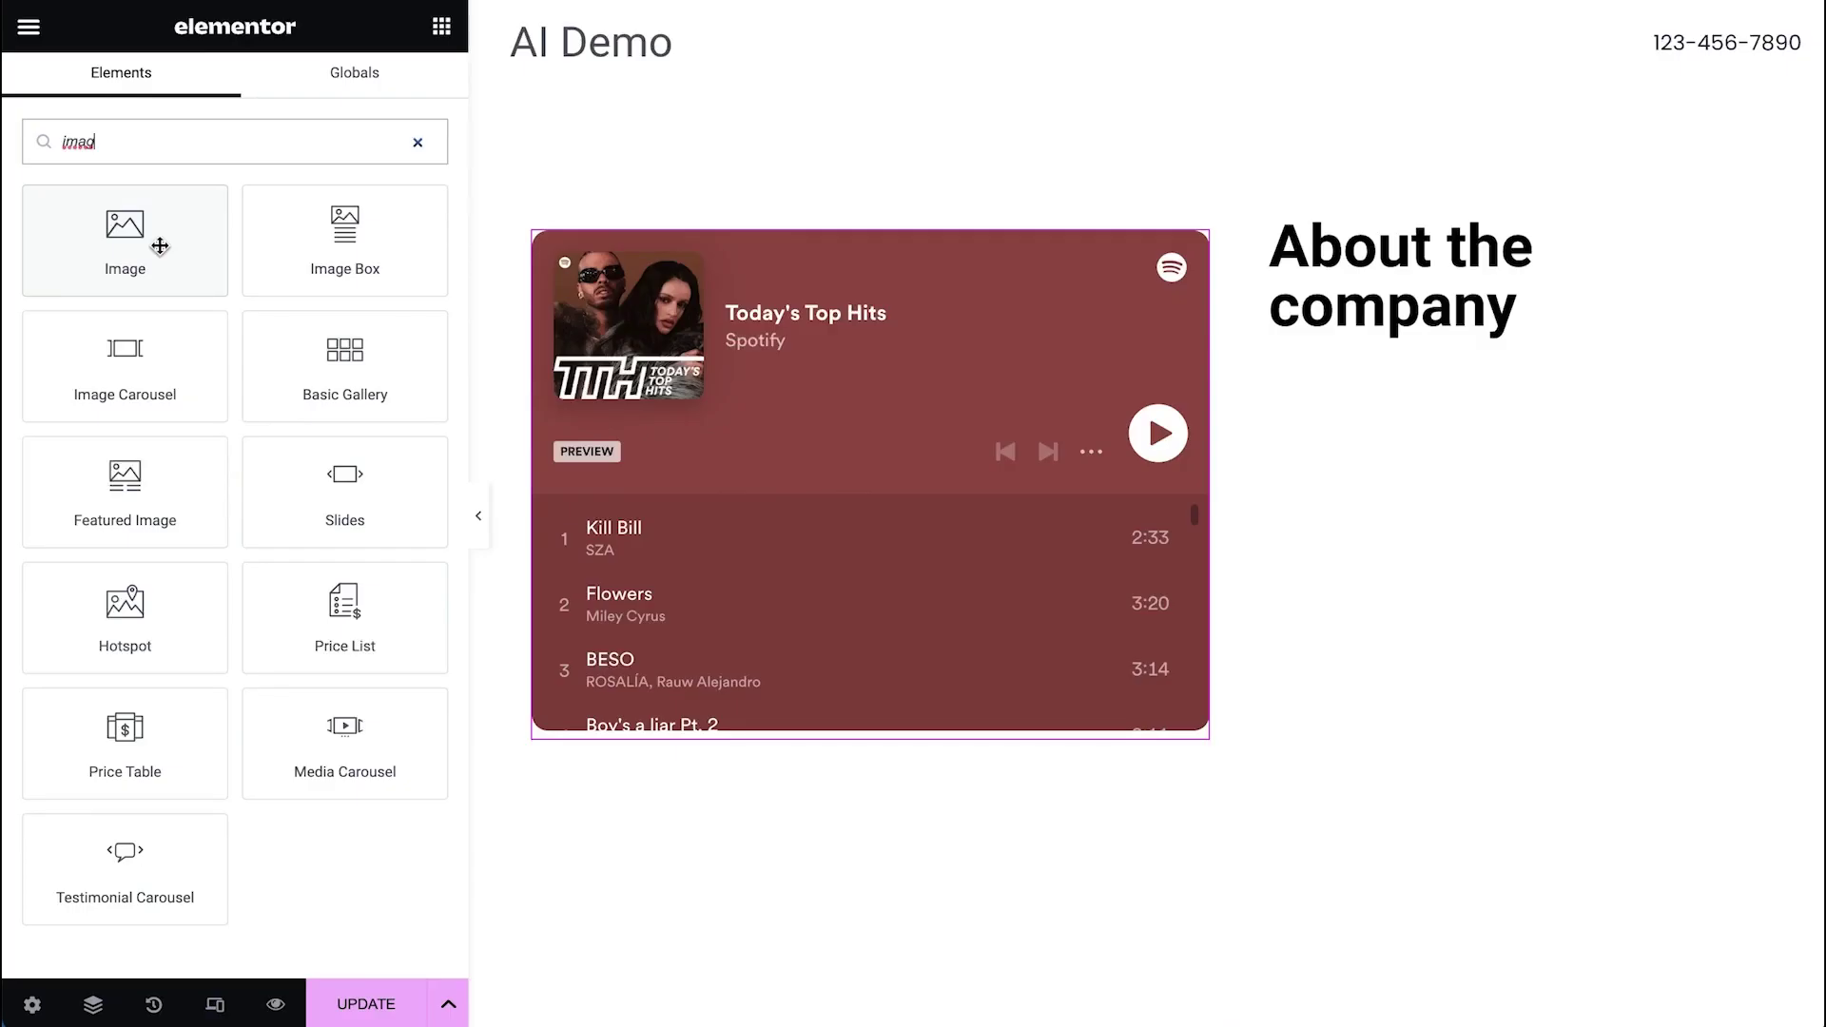
Place an Image widget above 'About the company' and try generating its image with AI
drag(160, 246, 1486, 274)
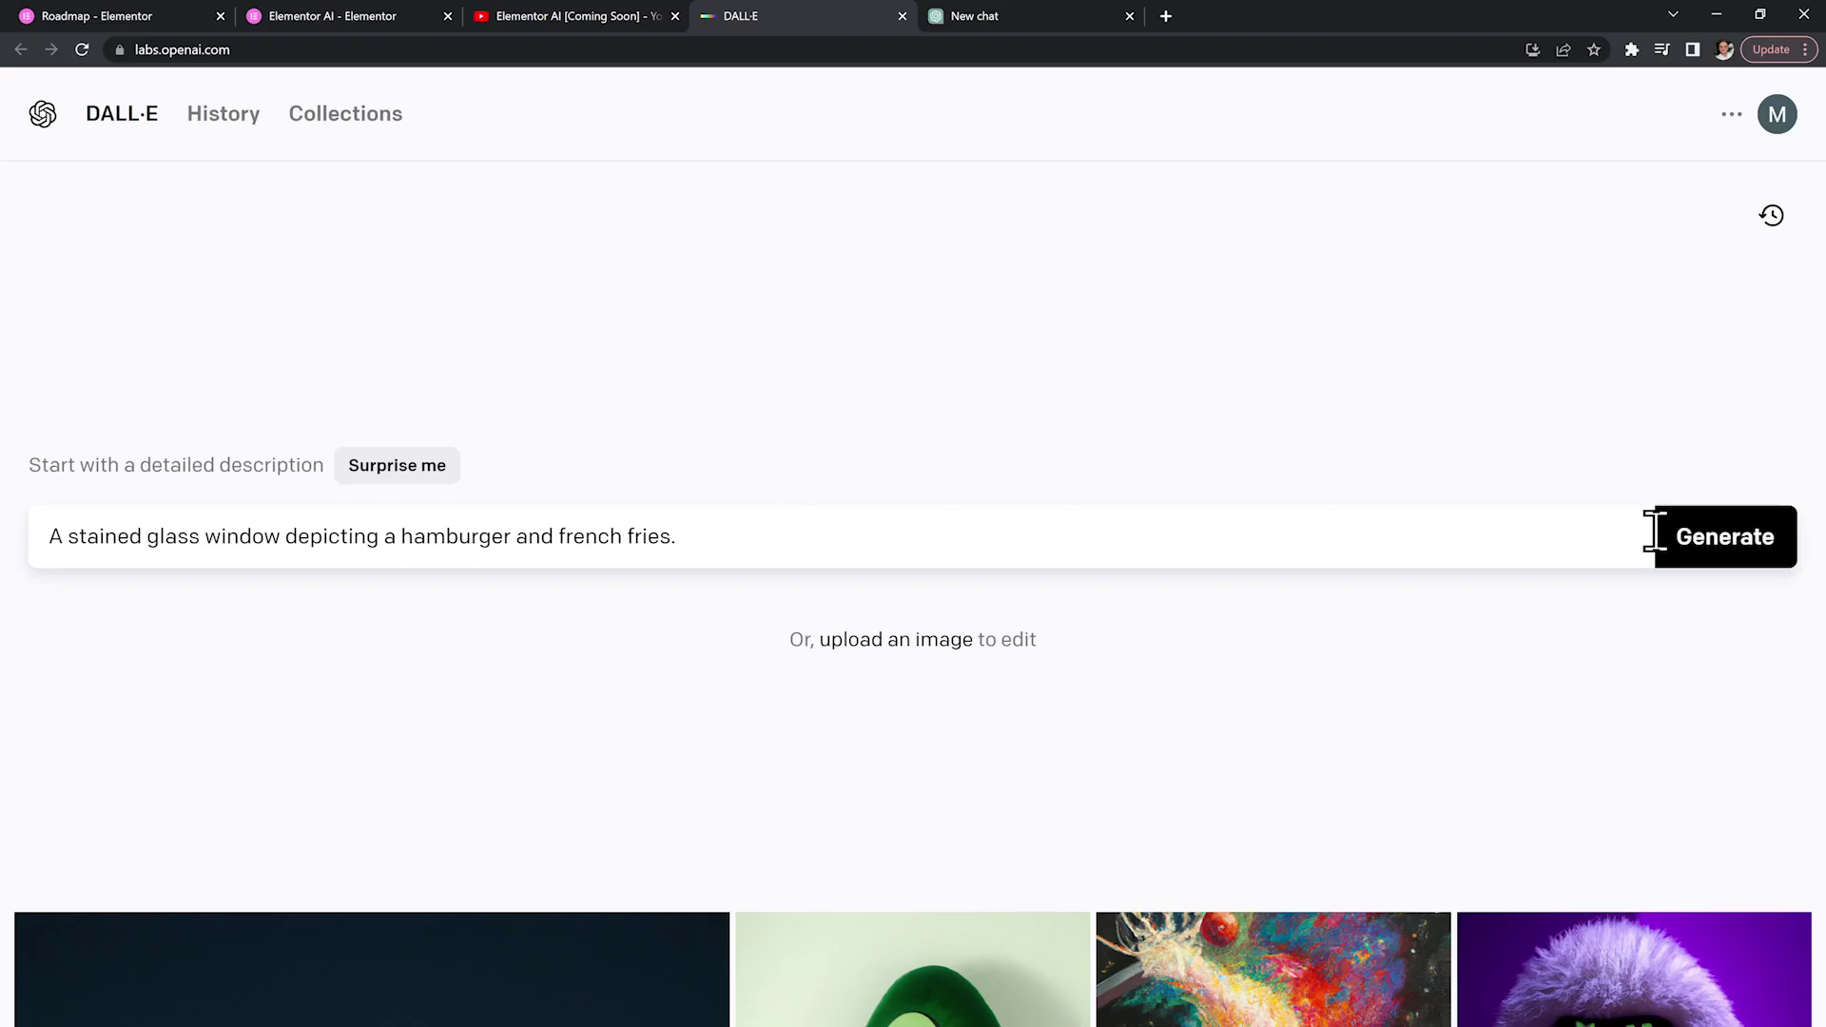
click(1655, 530)
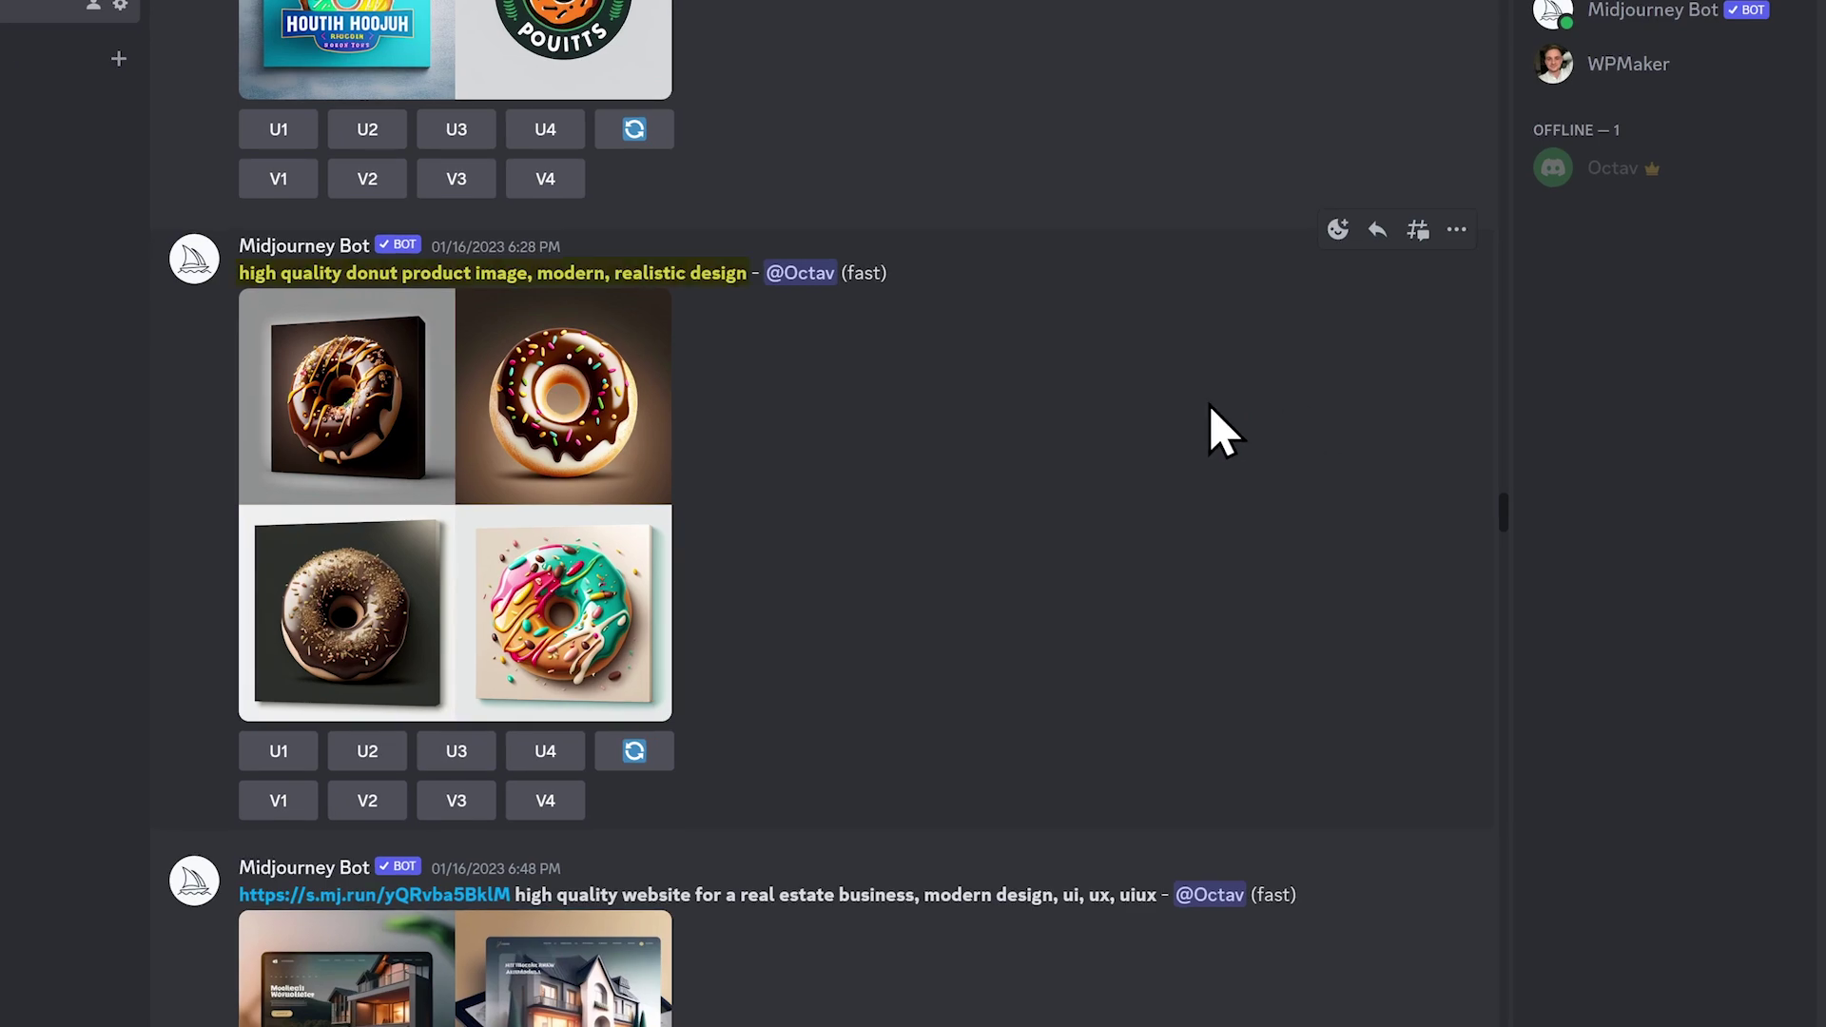
Enlarge the Midjourney donut image grid, then the real estate website design image
click(551, 498)
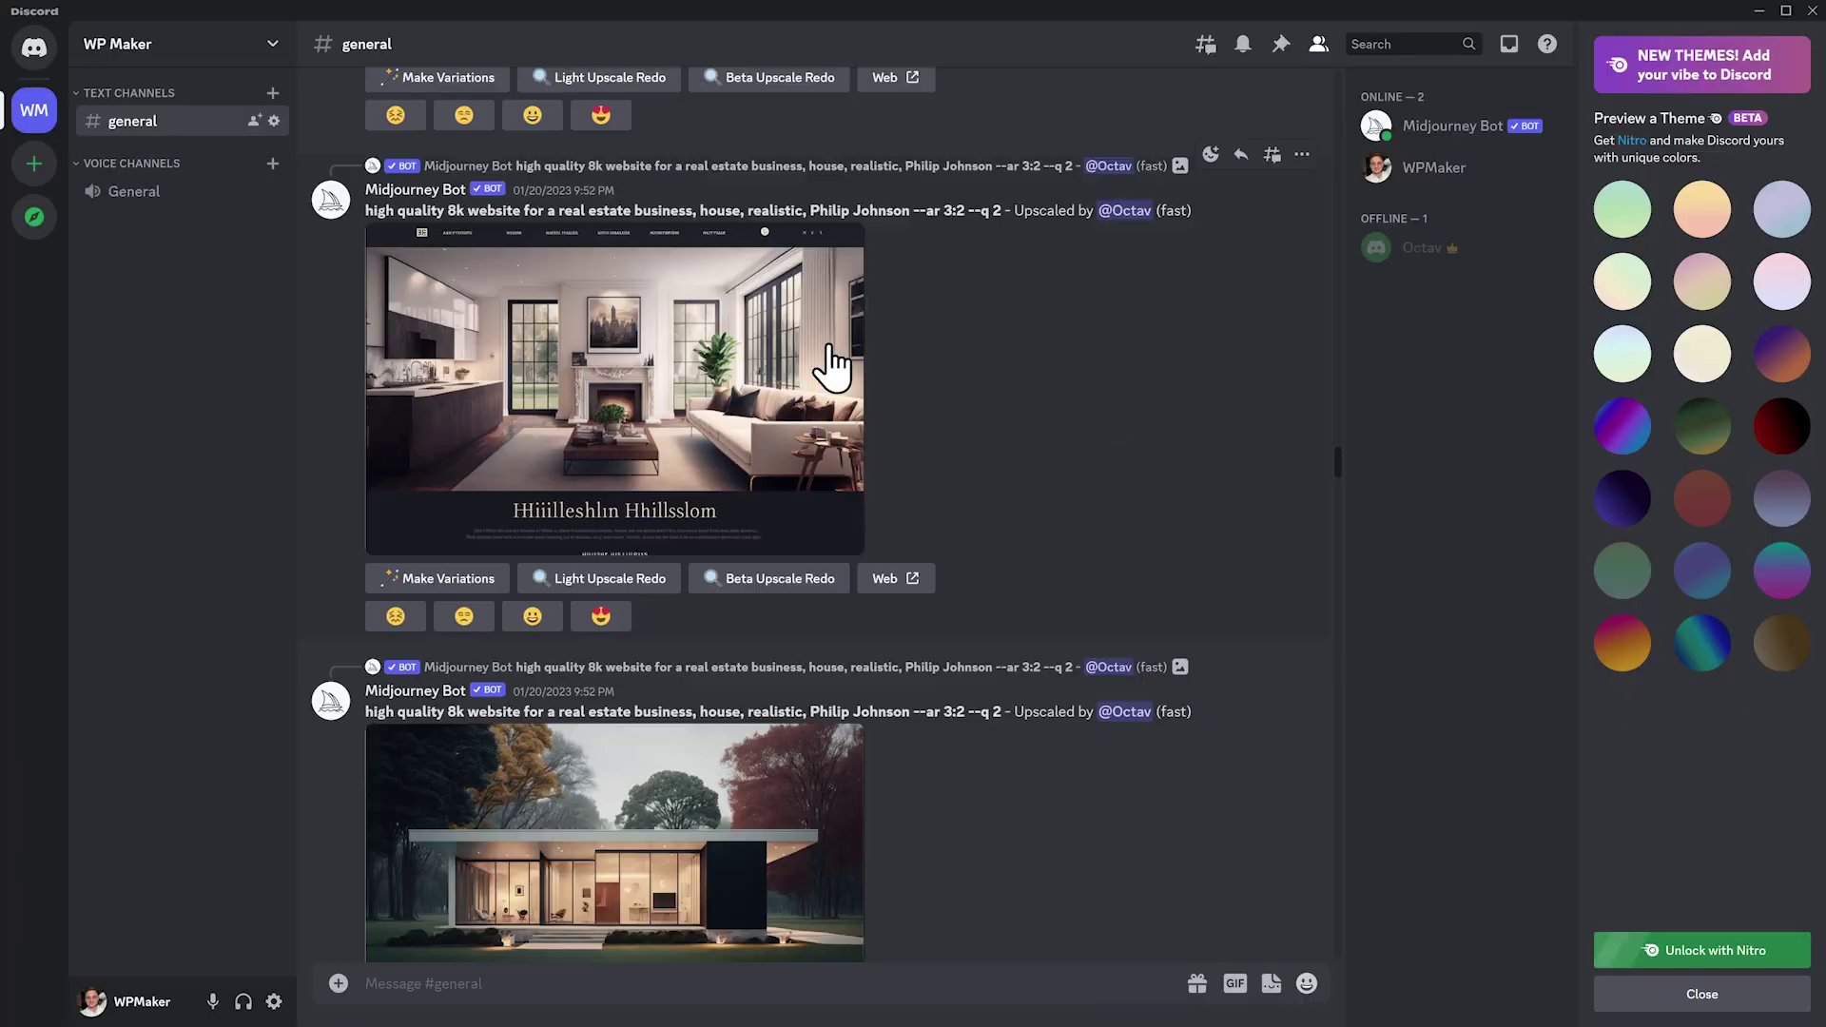
click(827, 363)
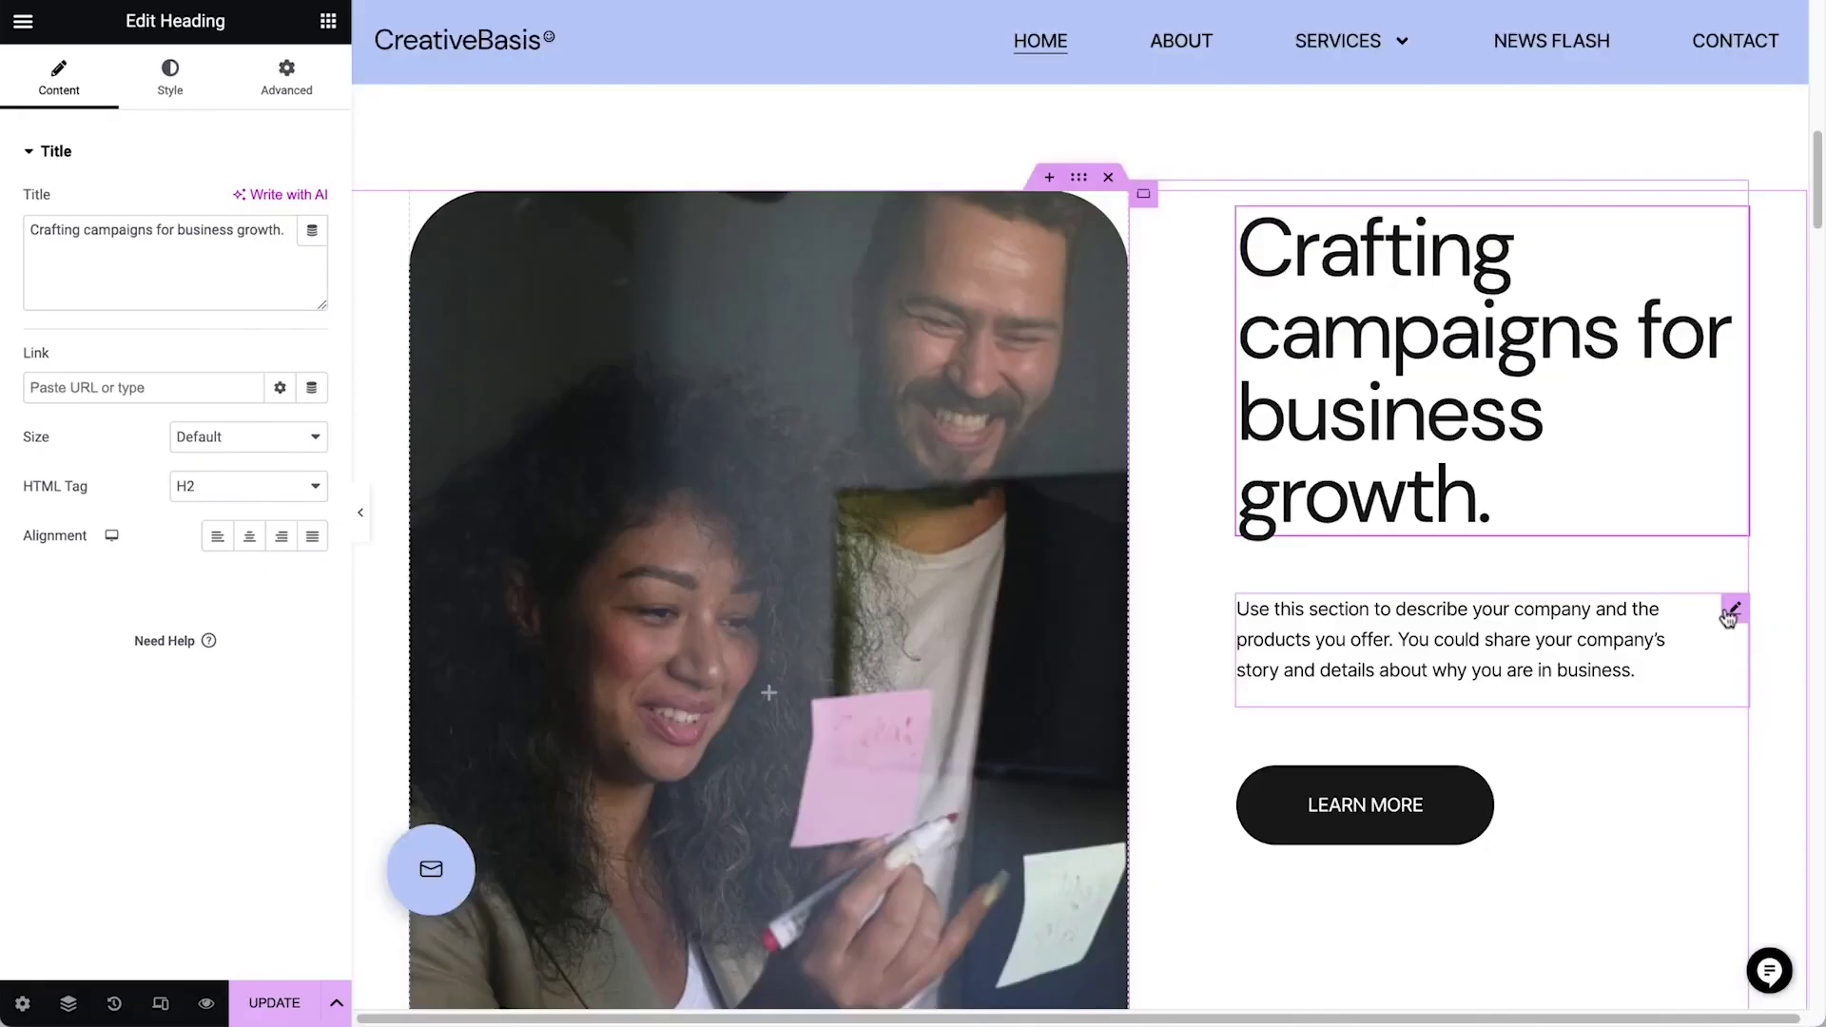
Replace the paragraph with shortened AI text about creating unique campaigns for business growth
click(1726, 614)
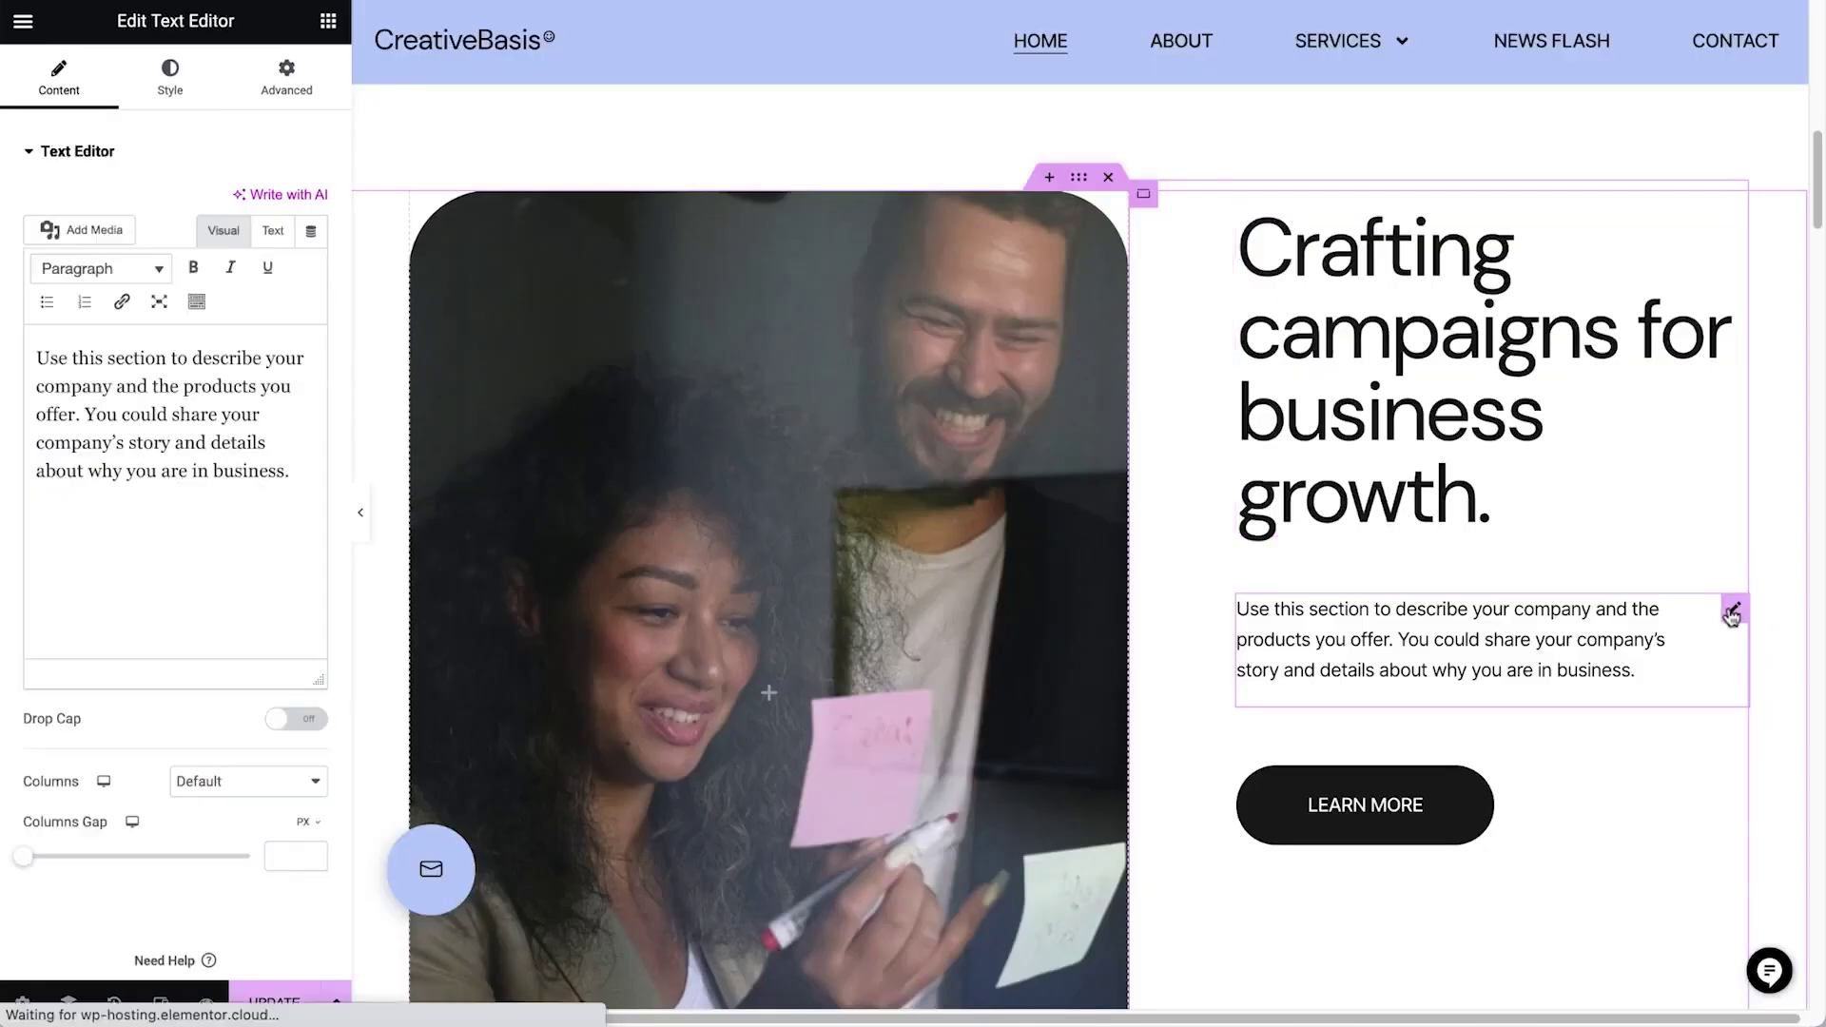
click(271, 196)
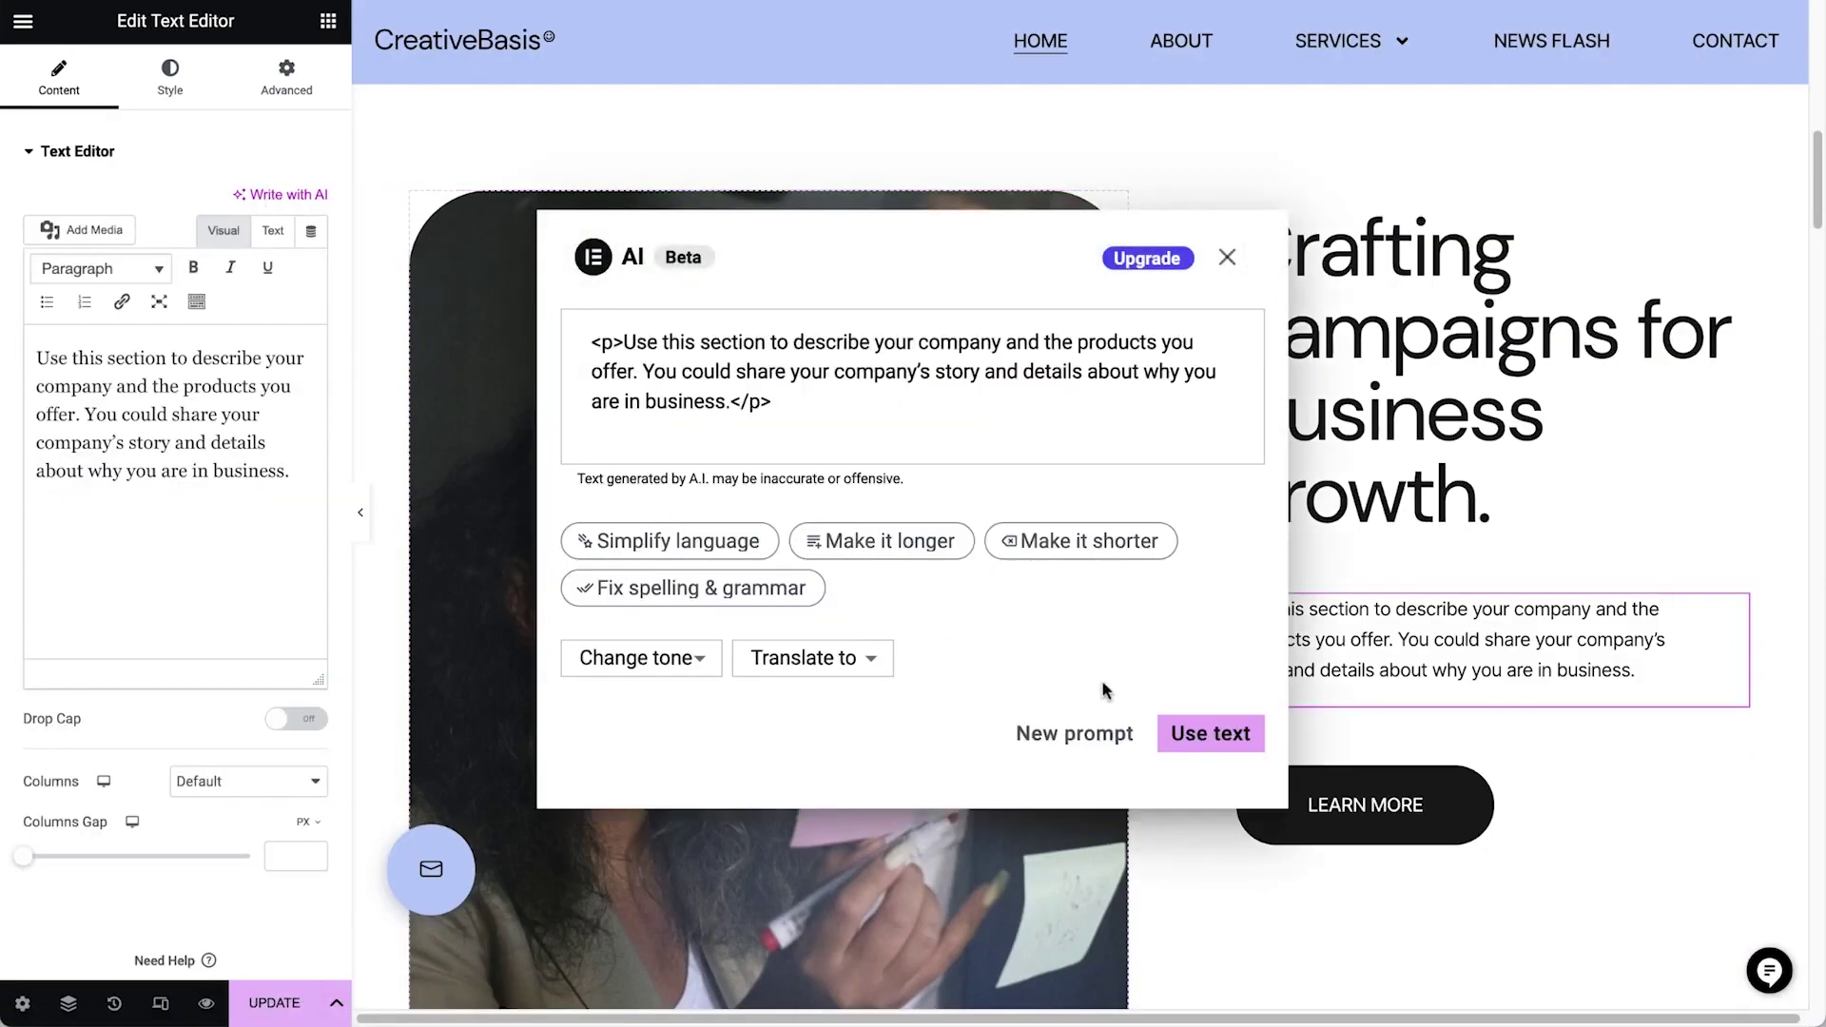
click(1075, 733)
text(Wri)
text(te a short descriptio)
text(n about how we create unique campaigns for business gr)
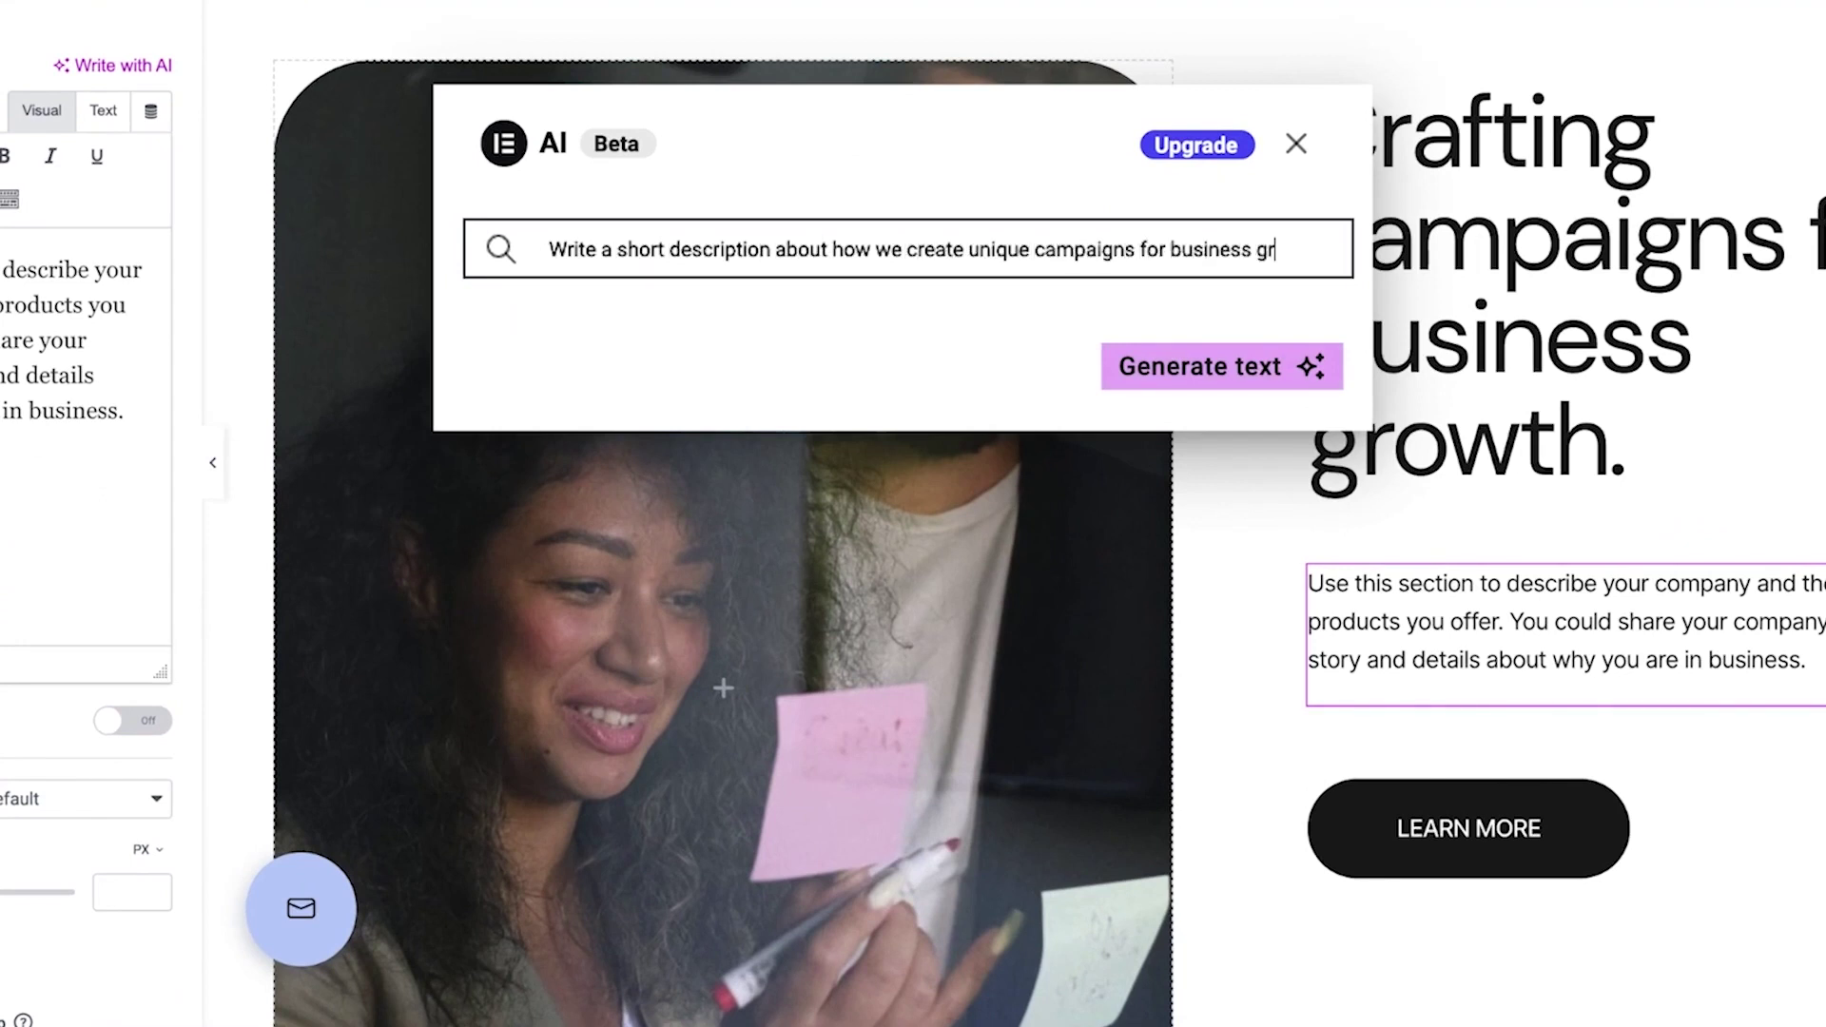
text(owth)
click(1247, 379)
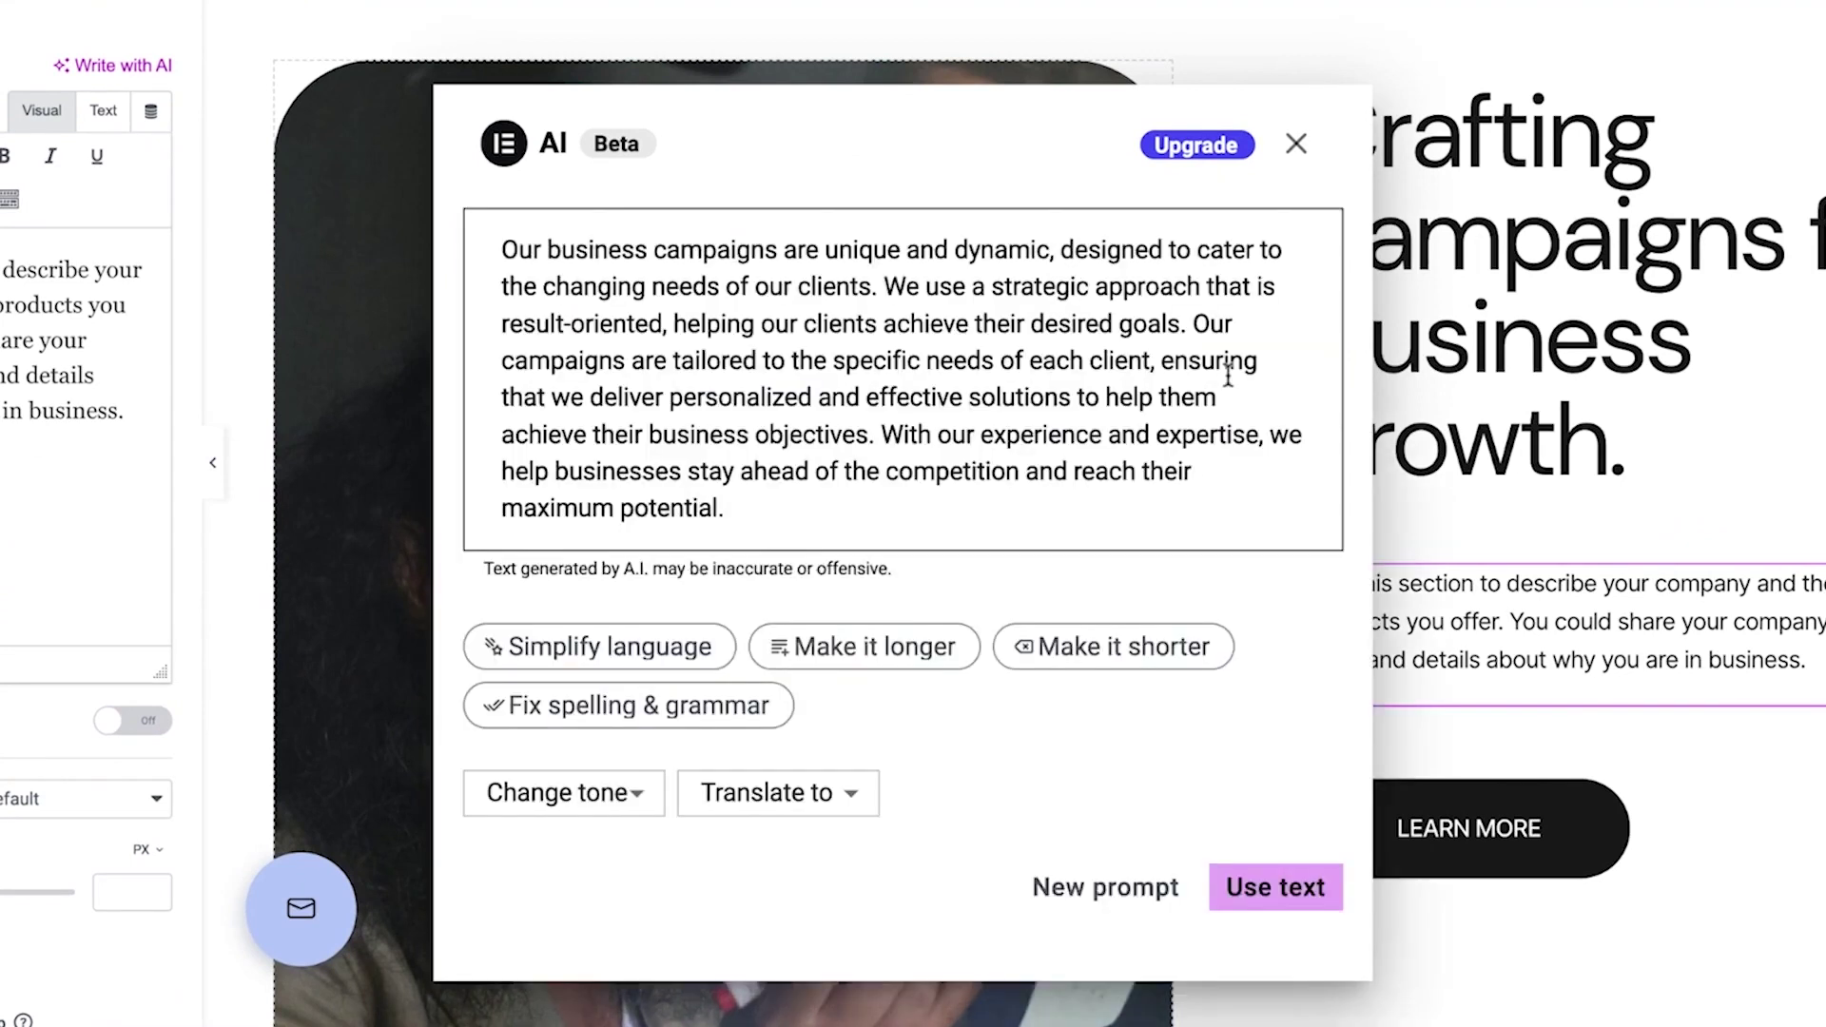
click(1121, 647)
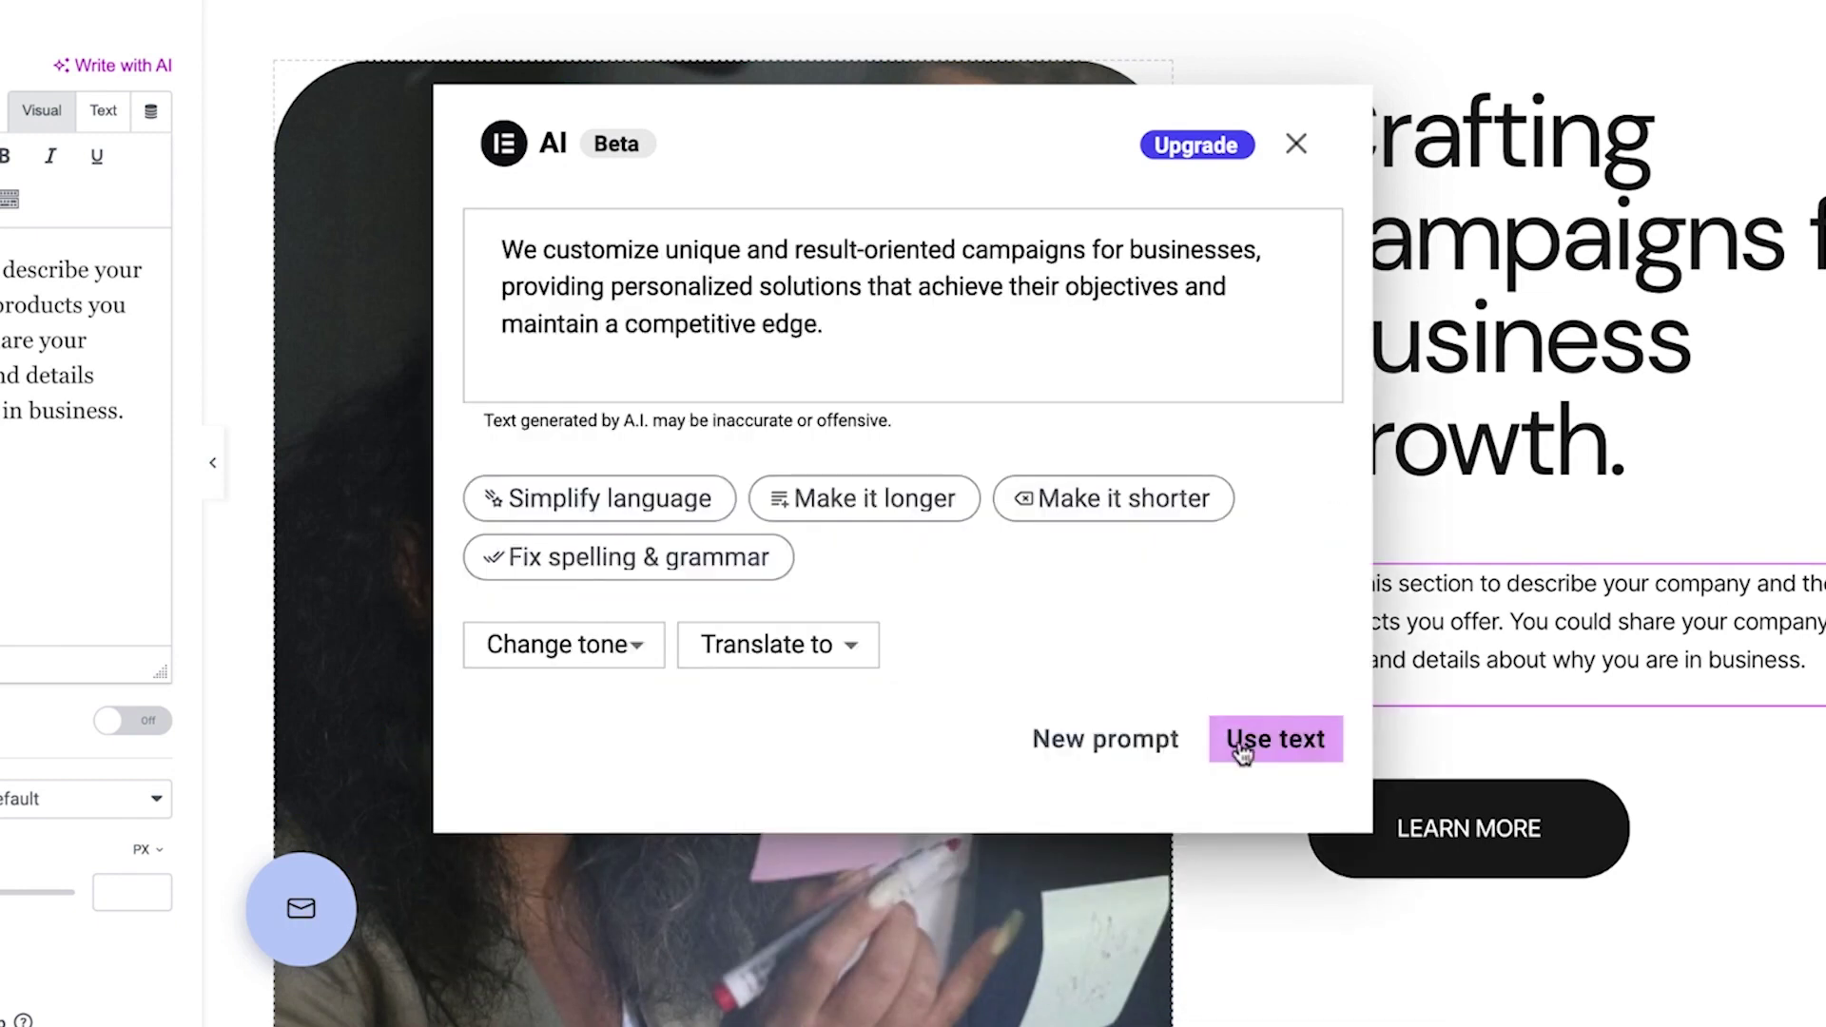
click(1251, 752)
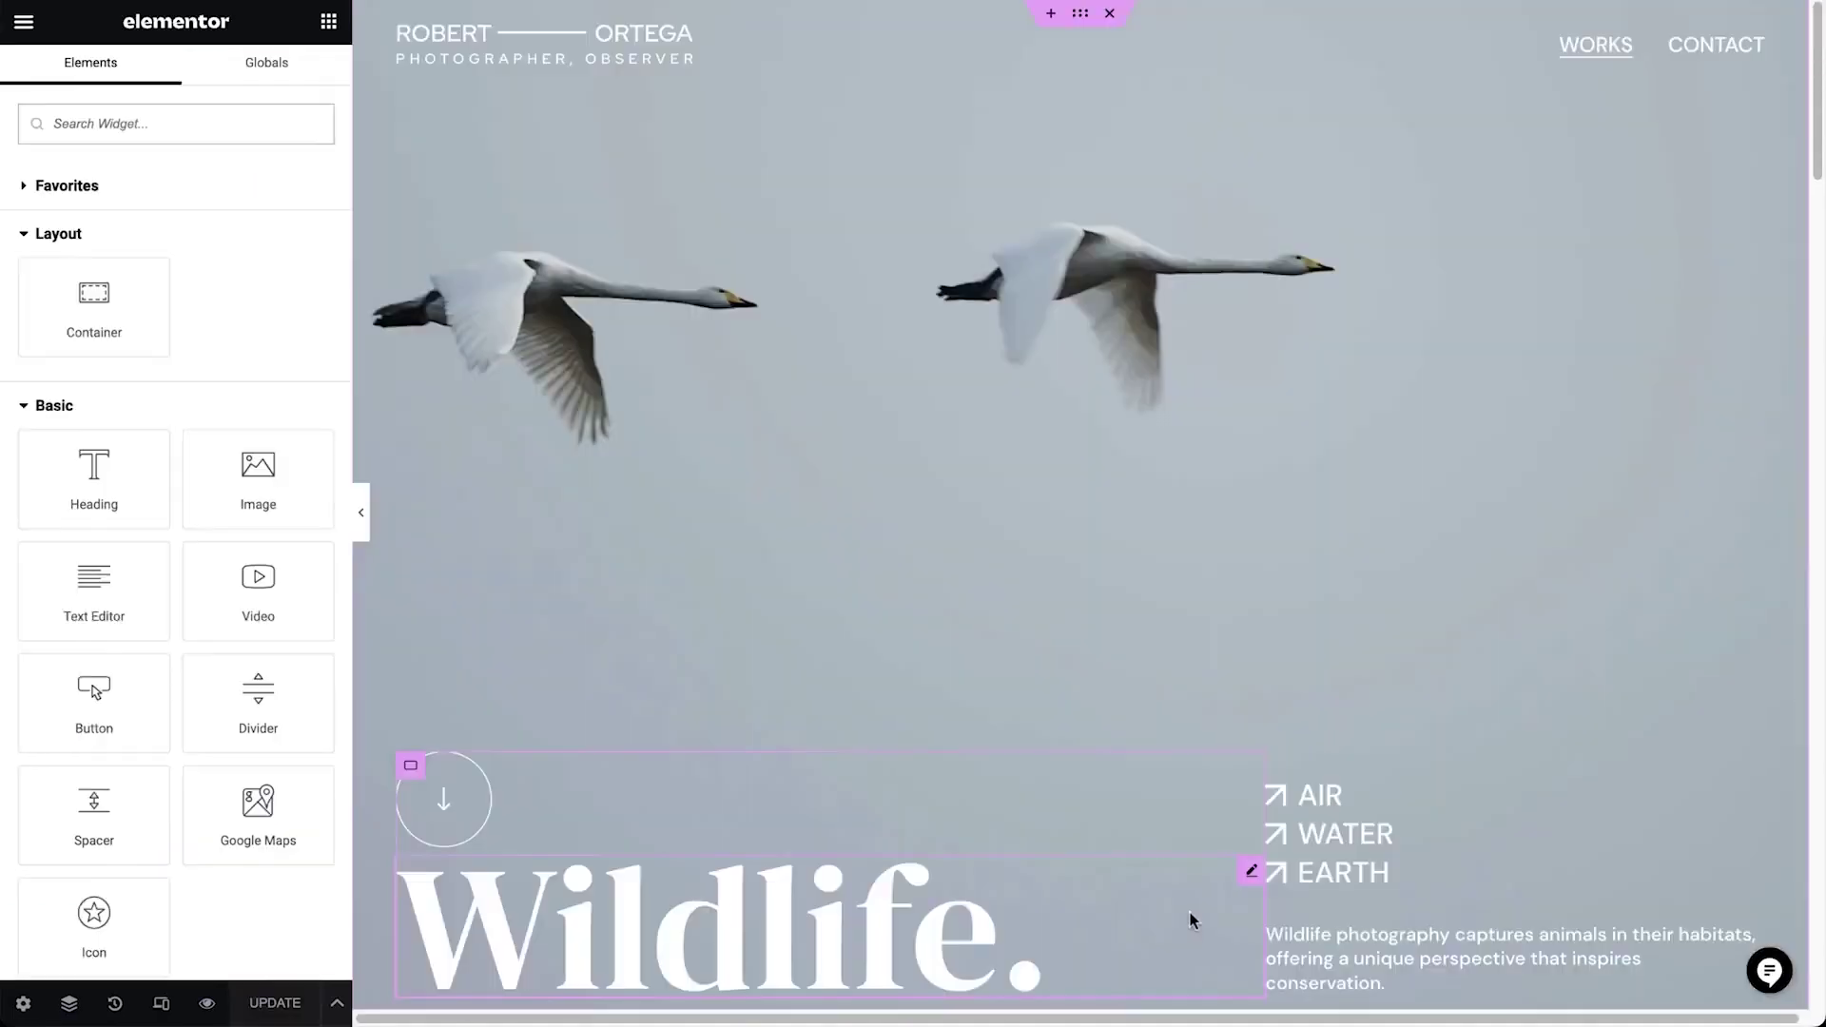
click(1252, 871)
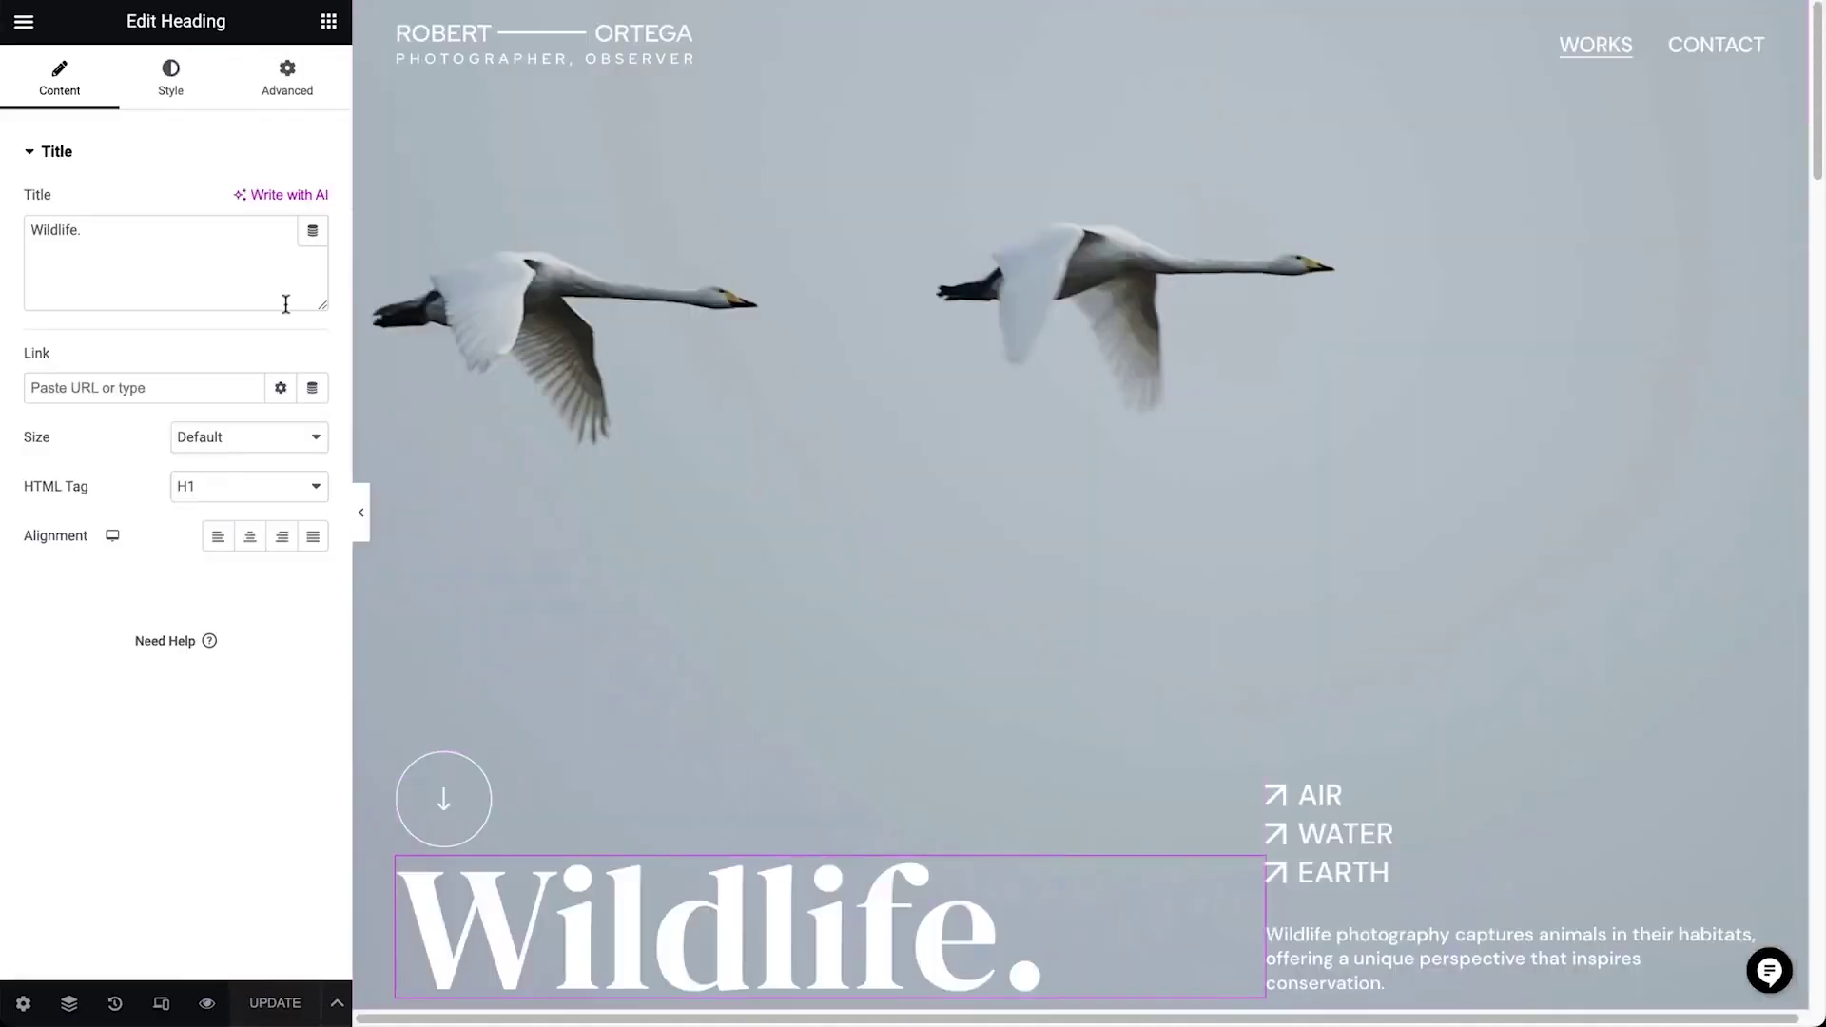
Translate the 'Wildlife.' heading into German with AI, making it 'Wildtiere.'
click(290, 195)
click(856, 658)
click(801, 133)
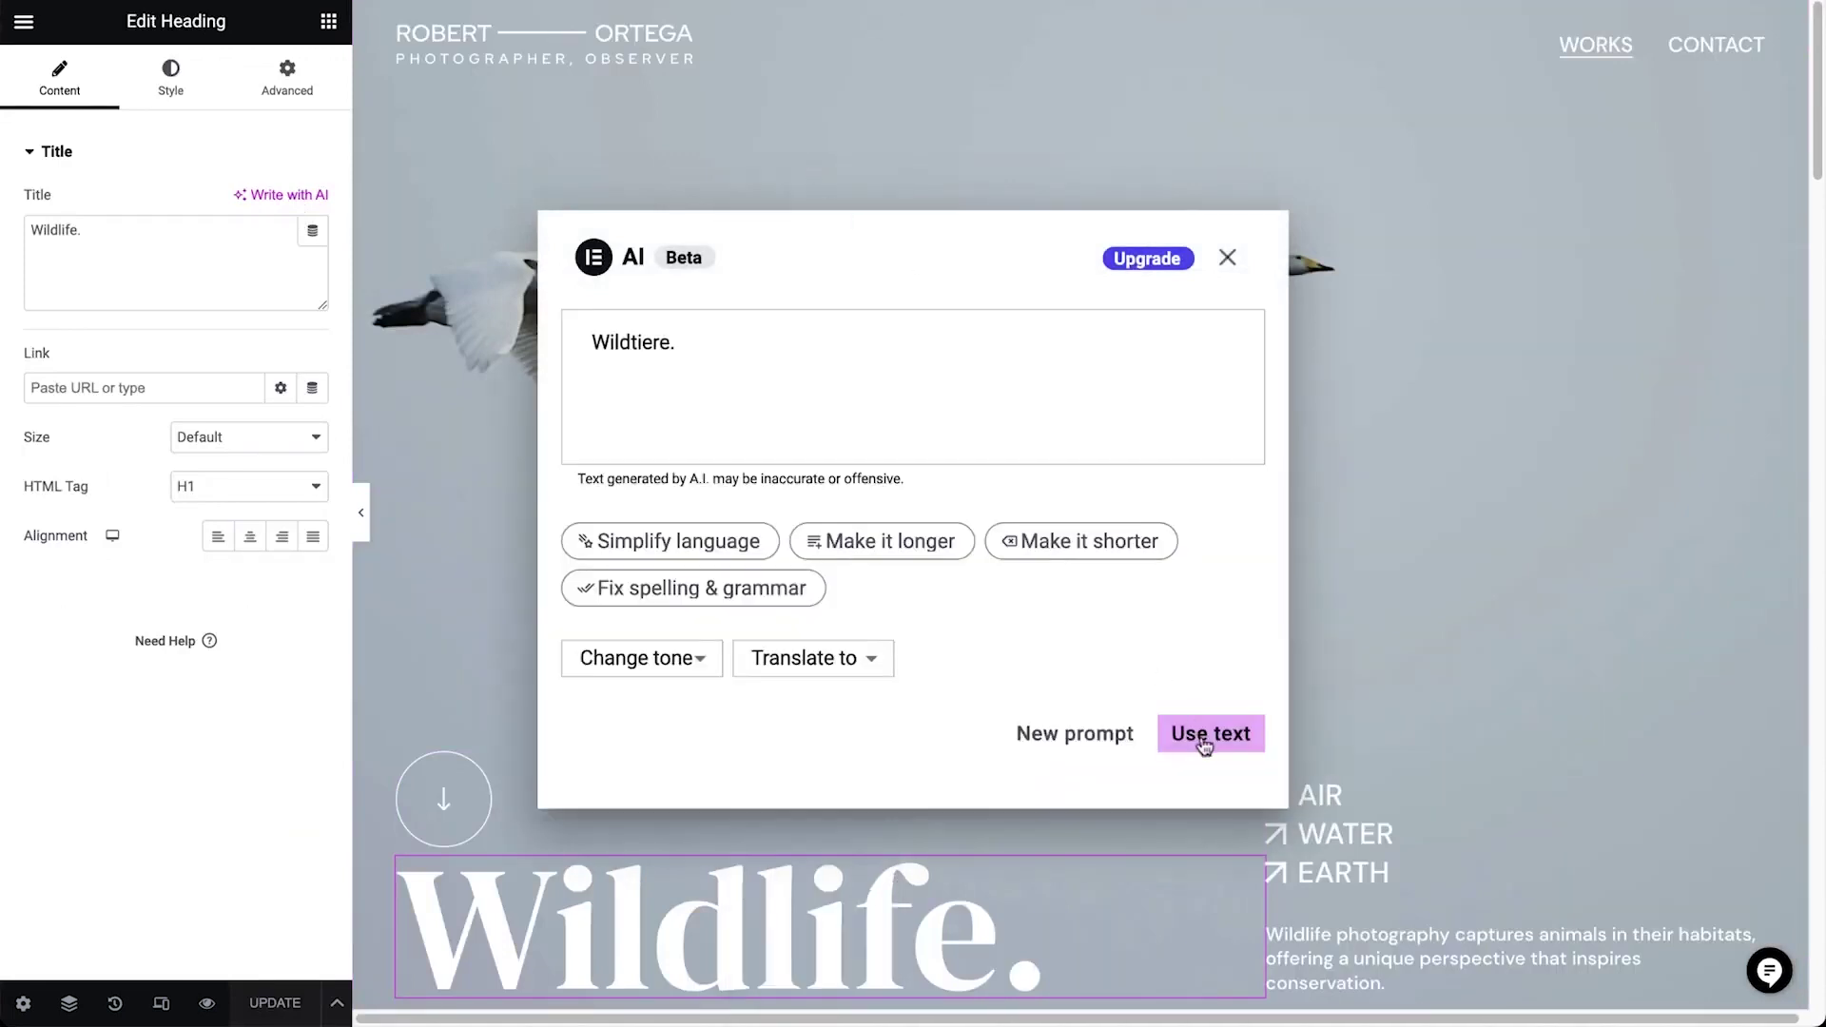
click(1204, 737)
Translate the icon list's 'air' item into German as 'Luft'
click(1308, 795)
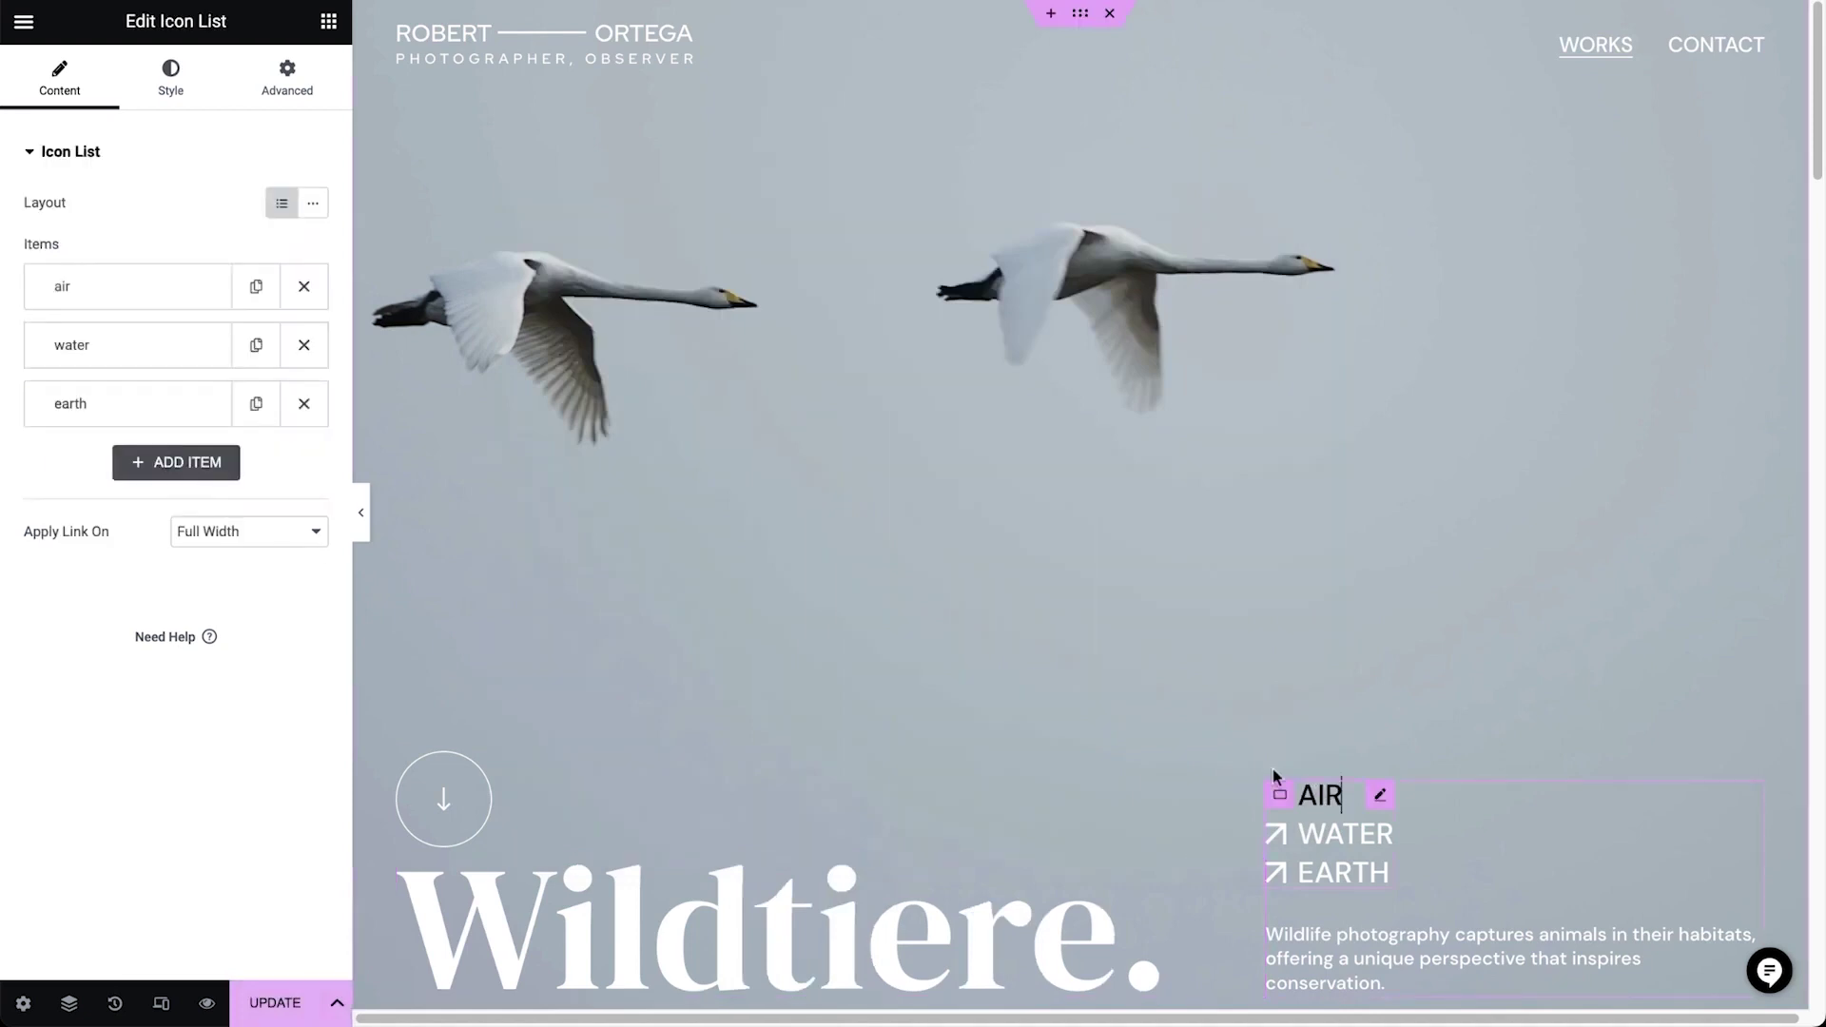
click(163, 300)
click(149, 336)
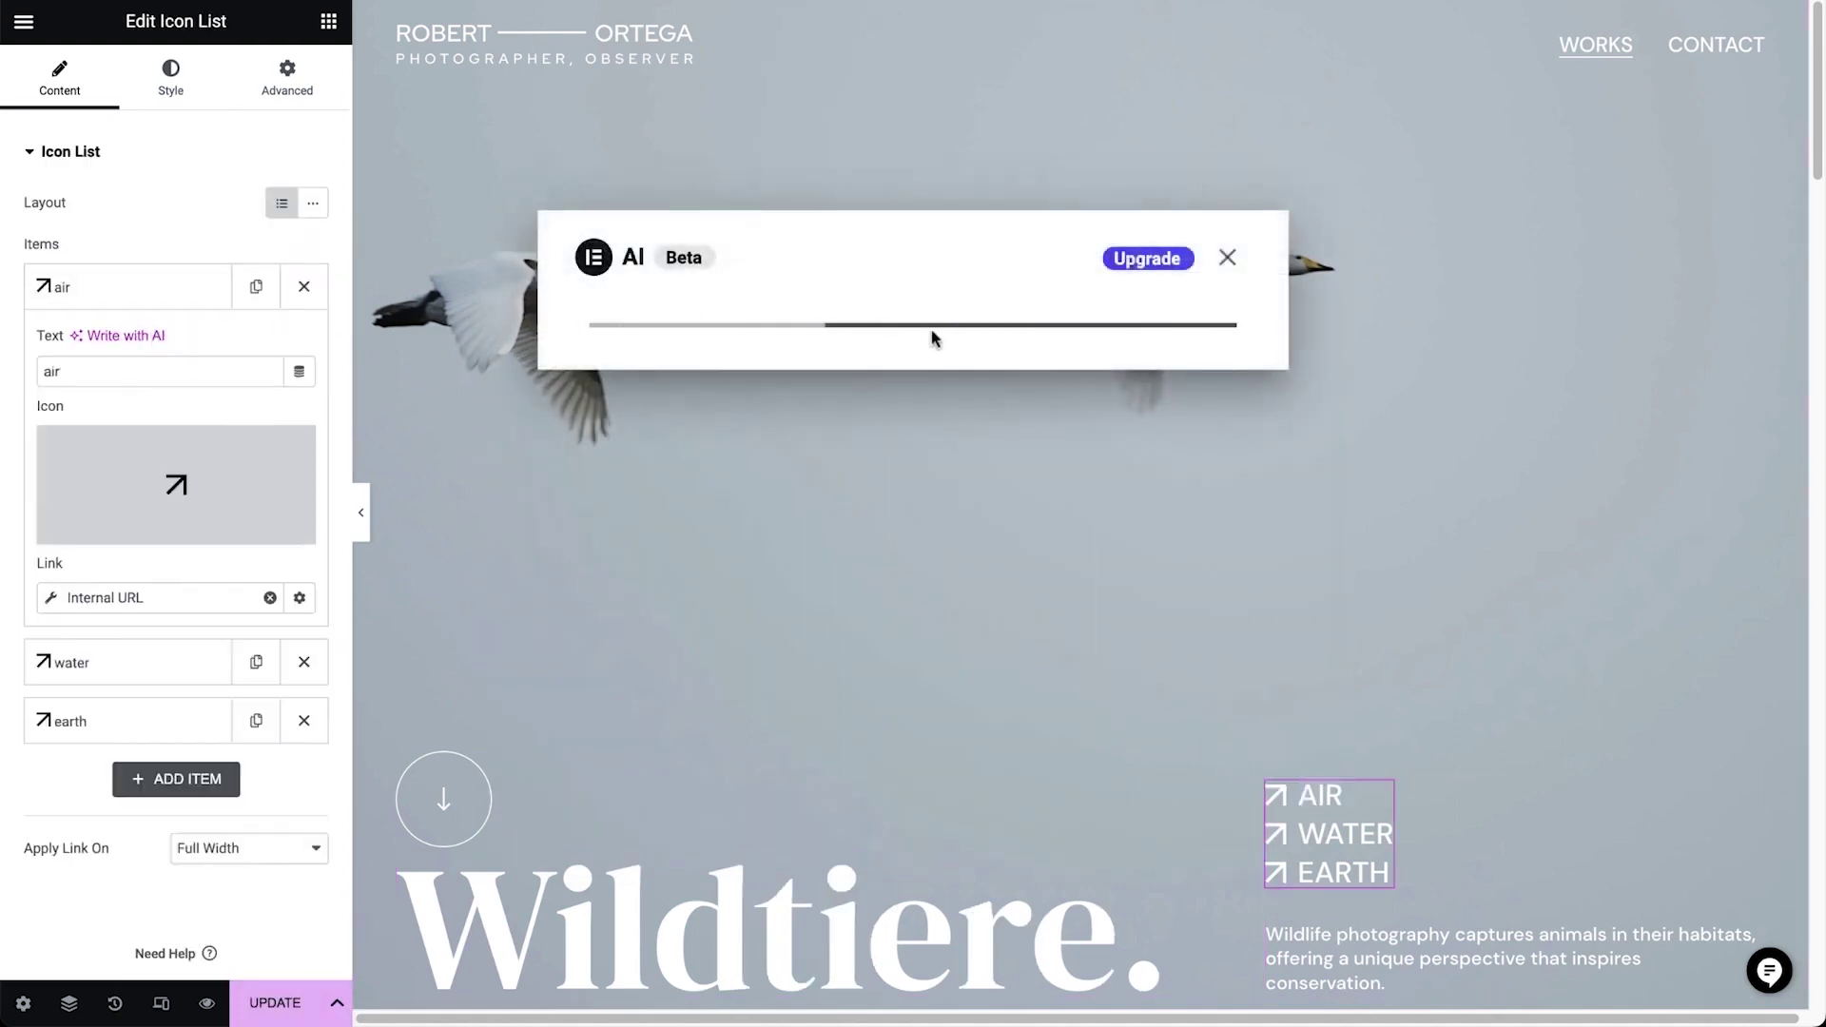
click(861, 658)
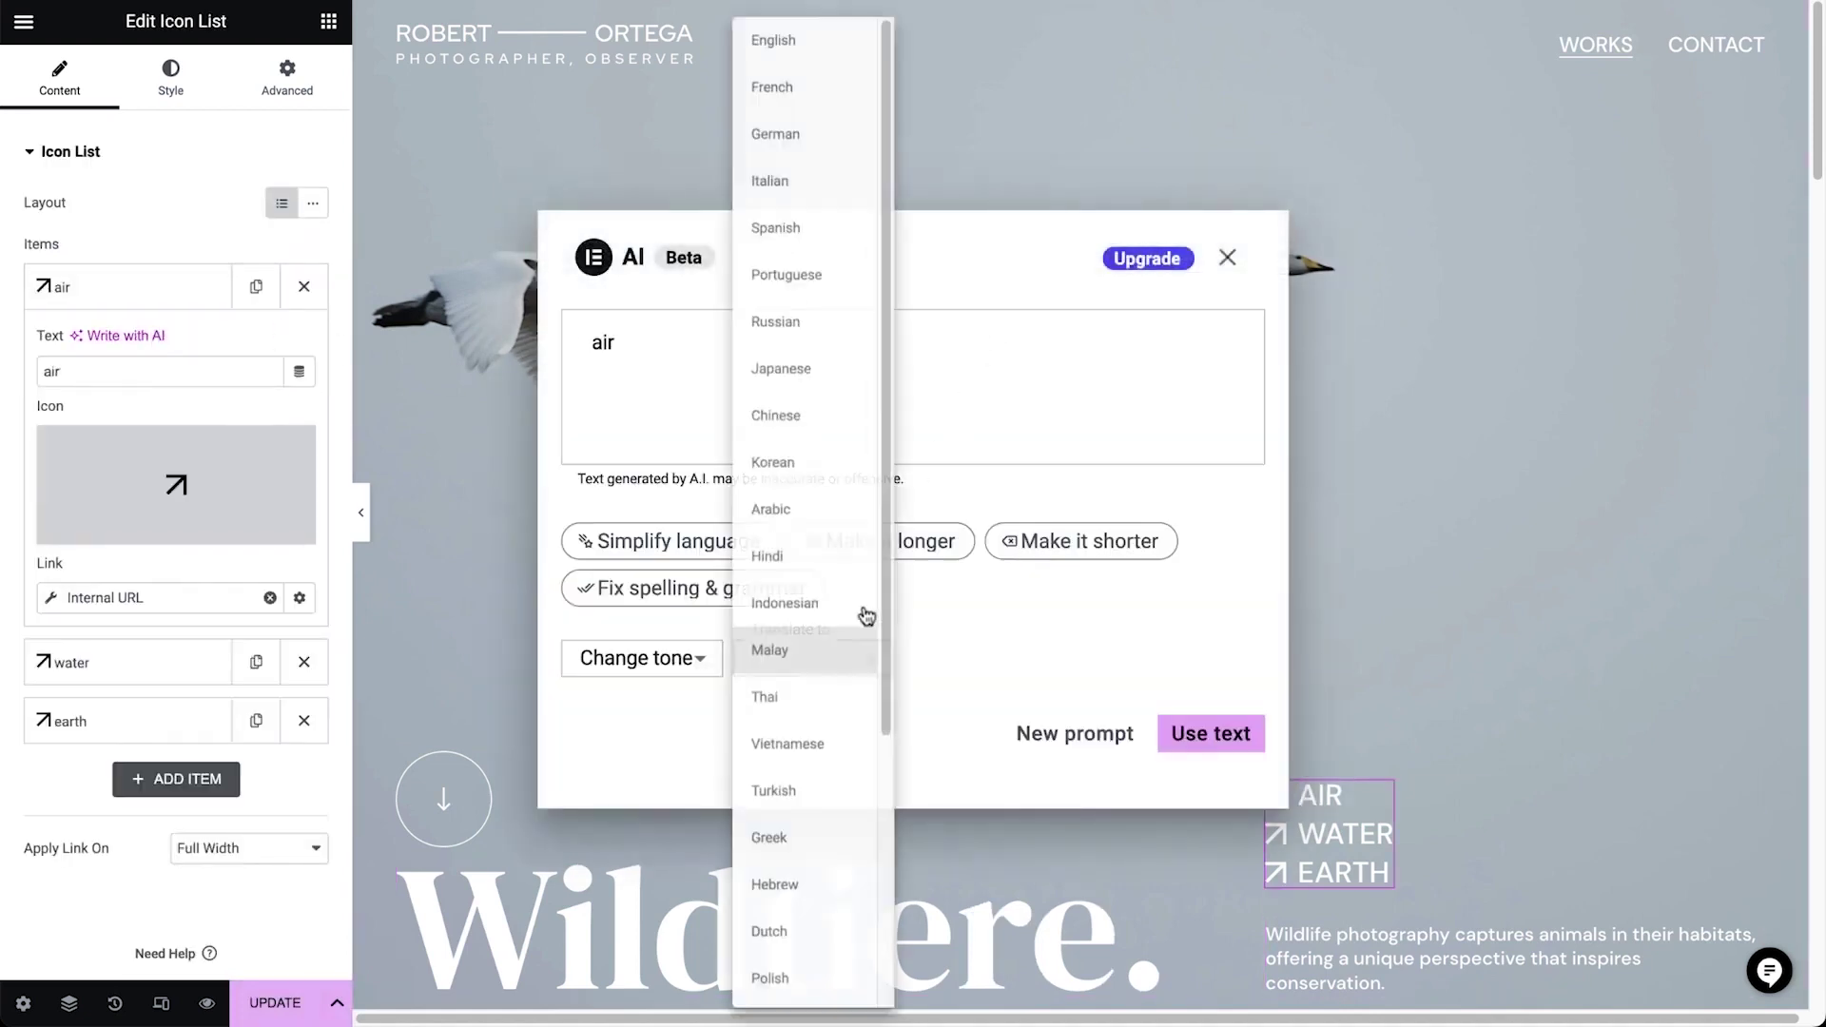
click(801, 143)
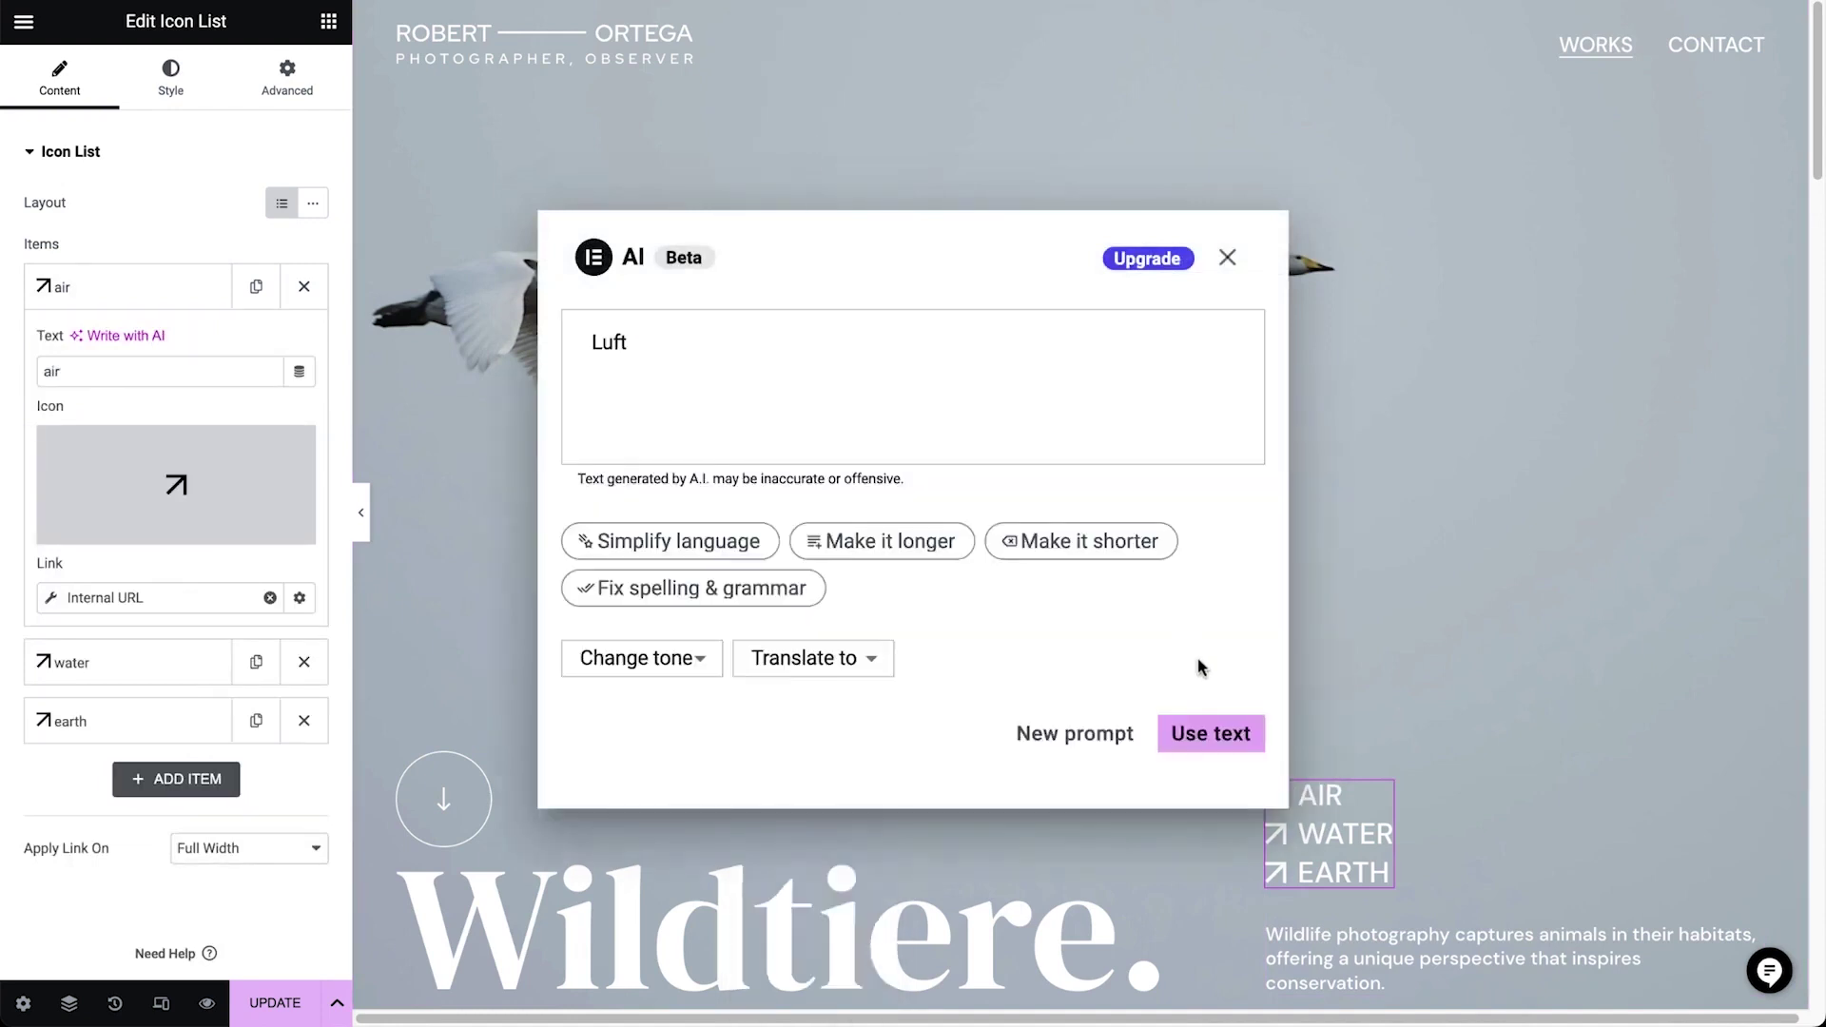
click(1194, 731)
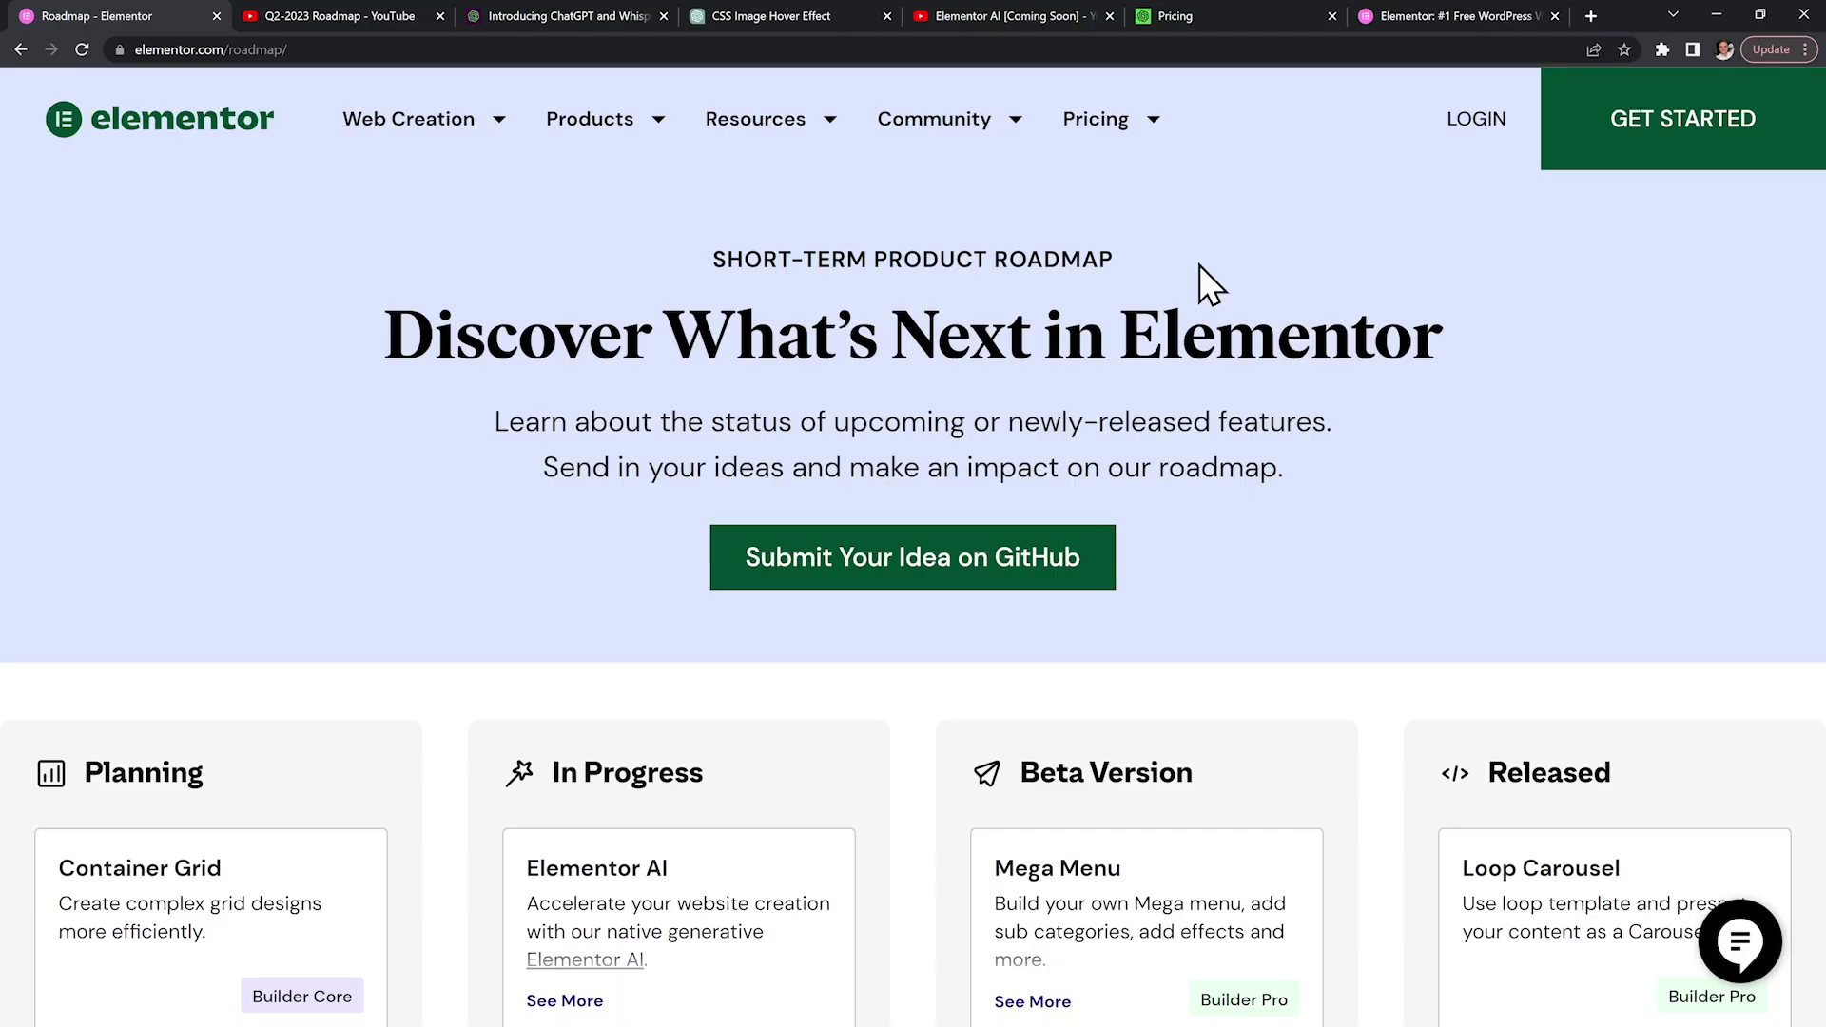
Highlight the In Progress Elementor AI roadmap card, then go to the Q2-2023 Roadmap video tab
scroll(1199, 265, down, 4)
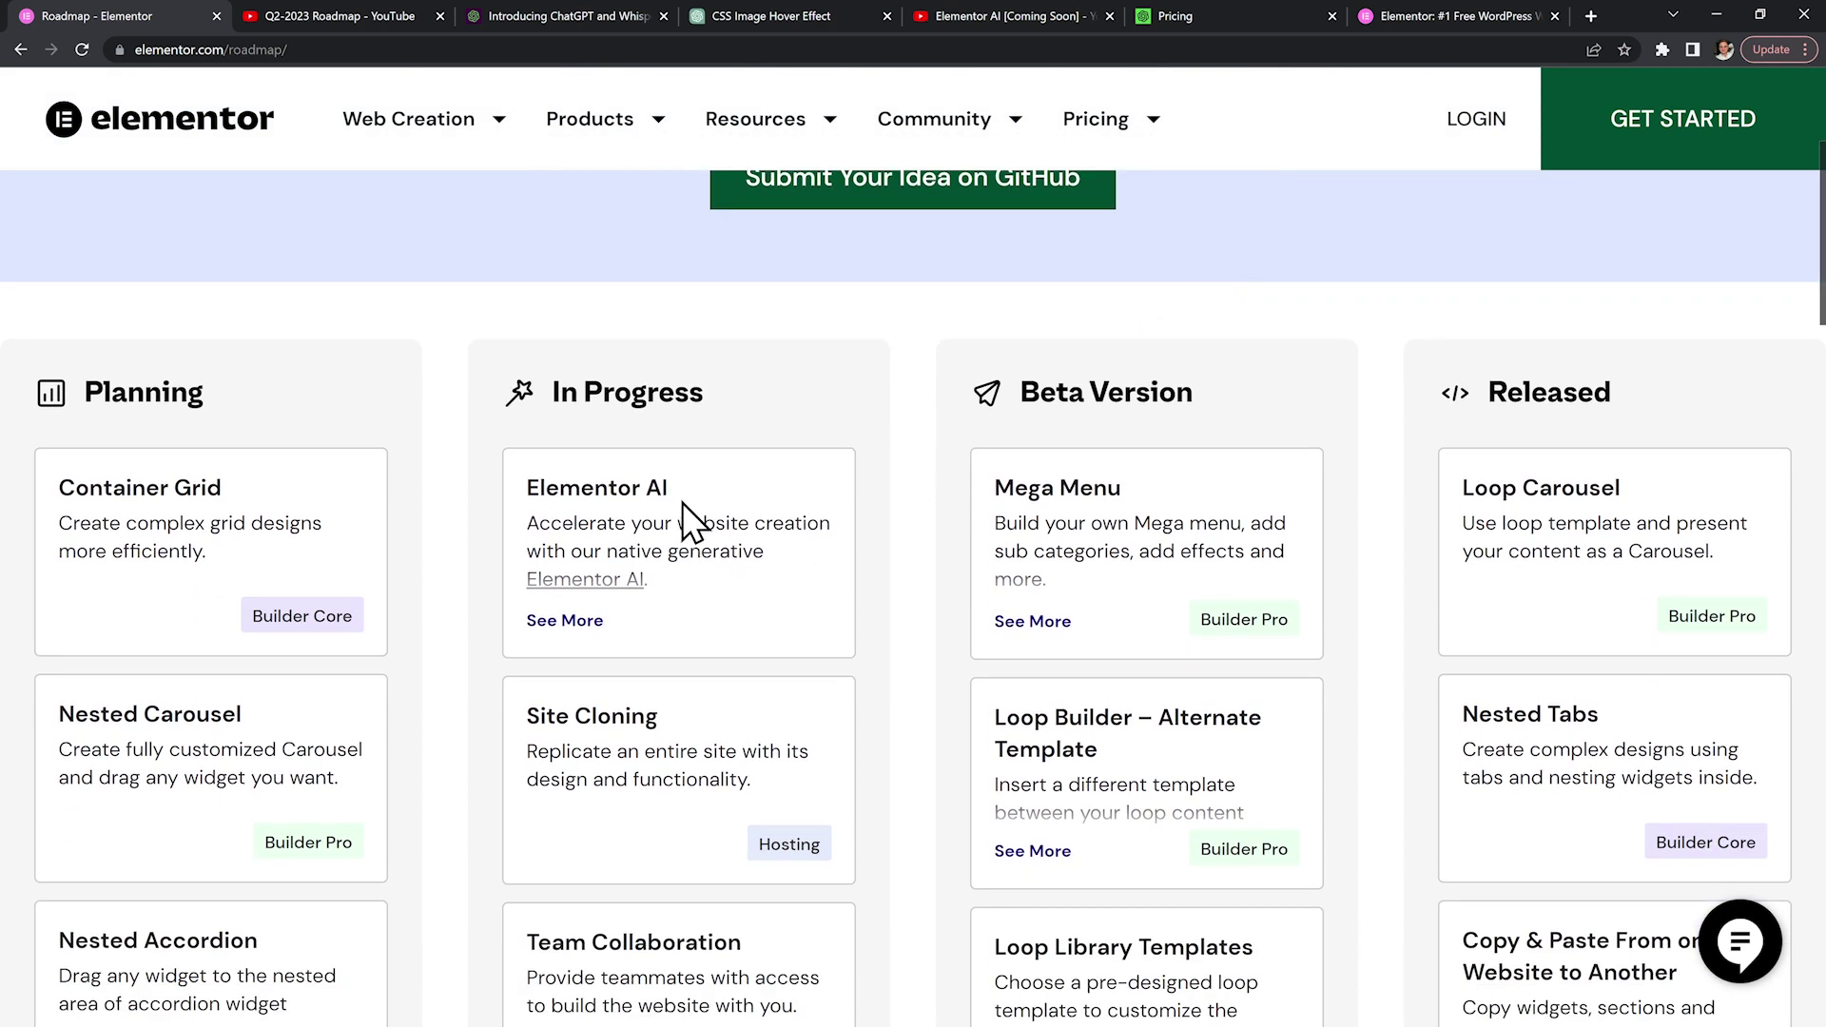
drag(682, 503, 550, 387)
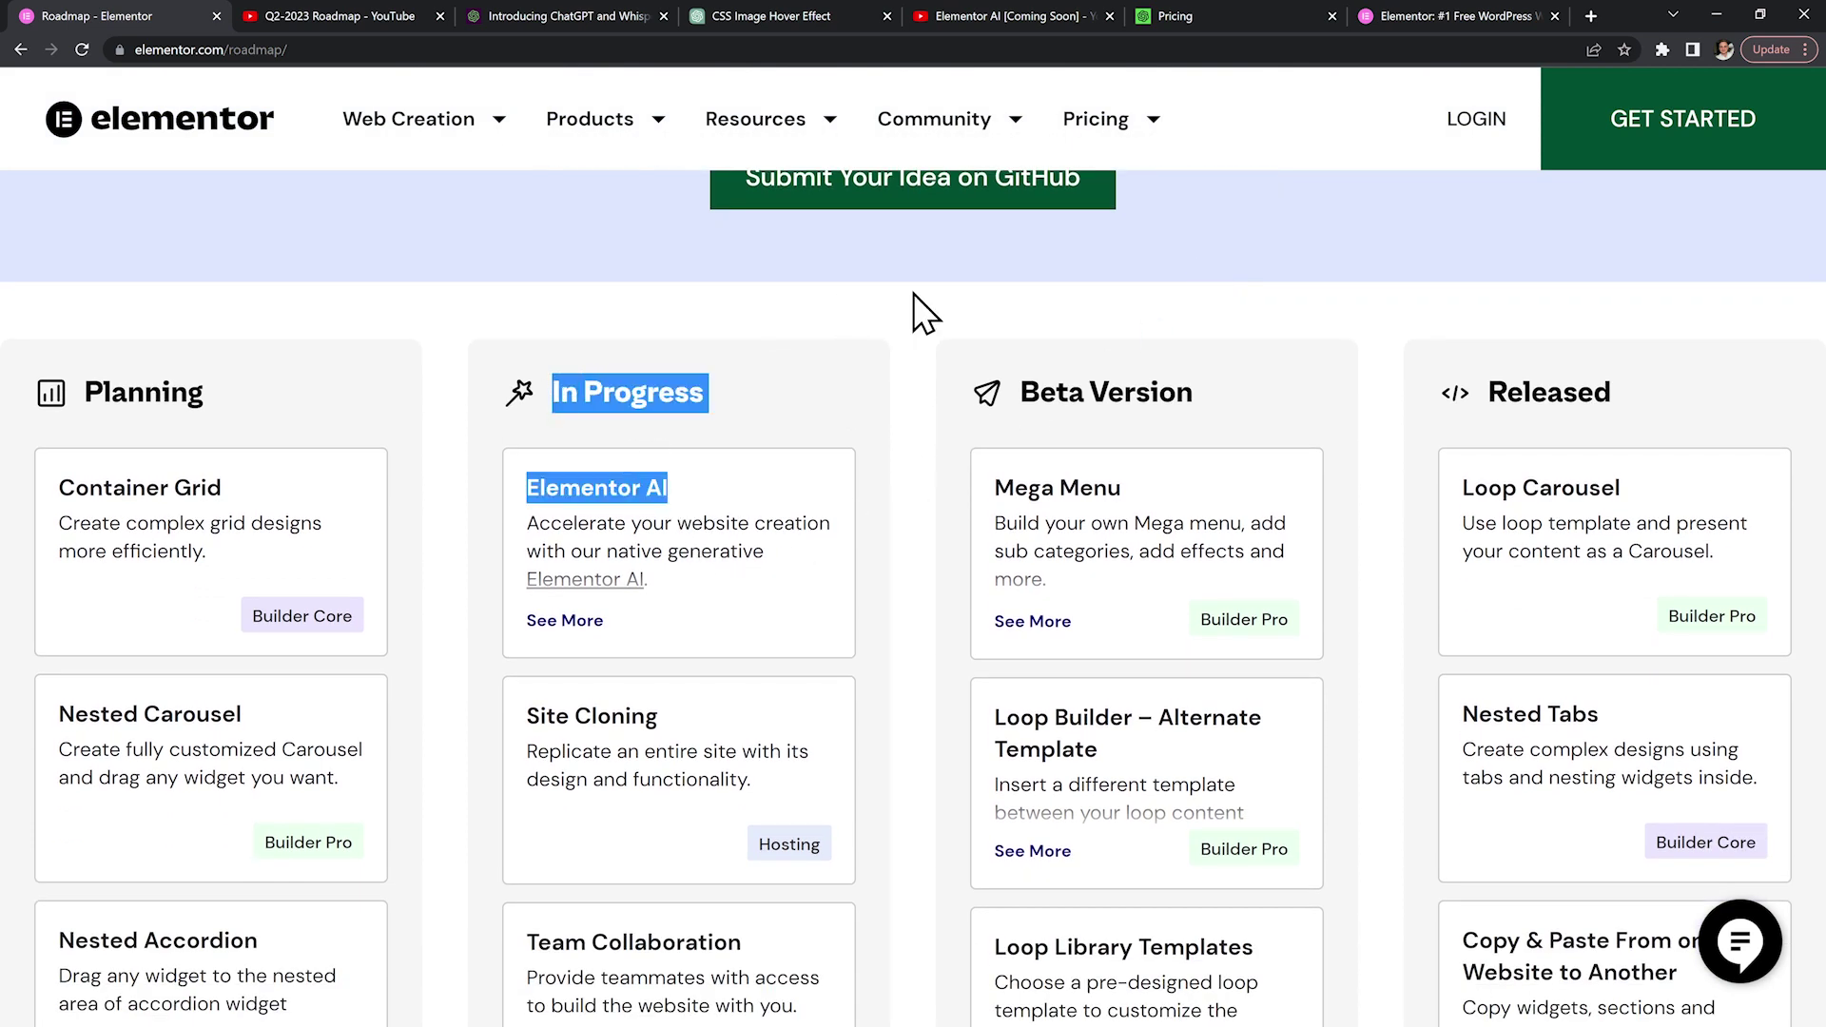
key(ctrl+Tab)
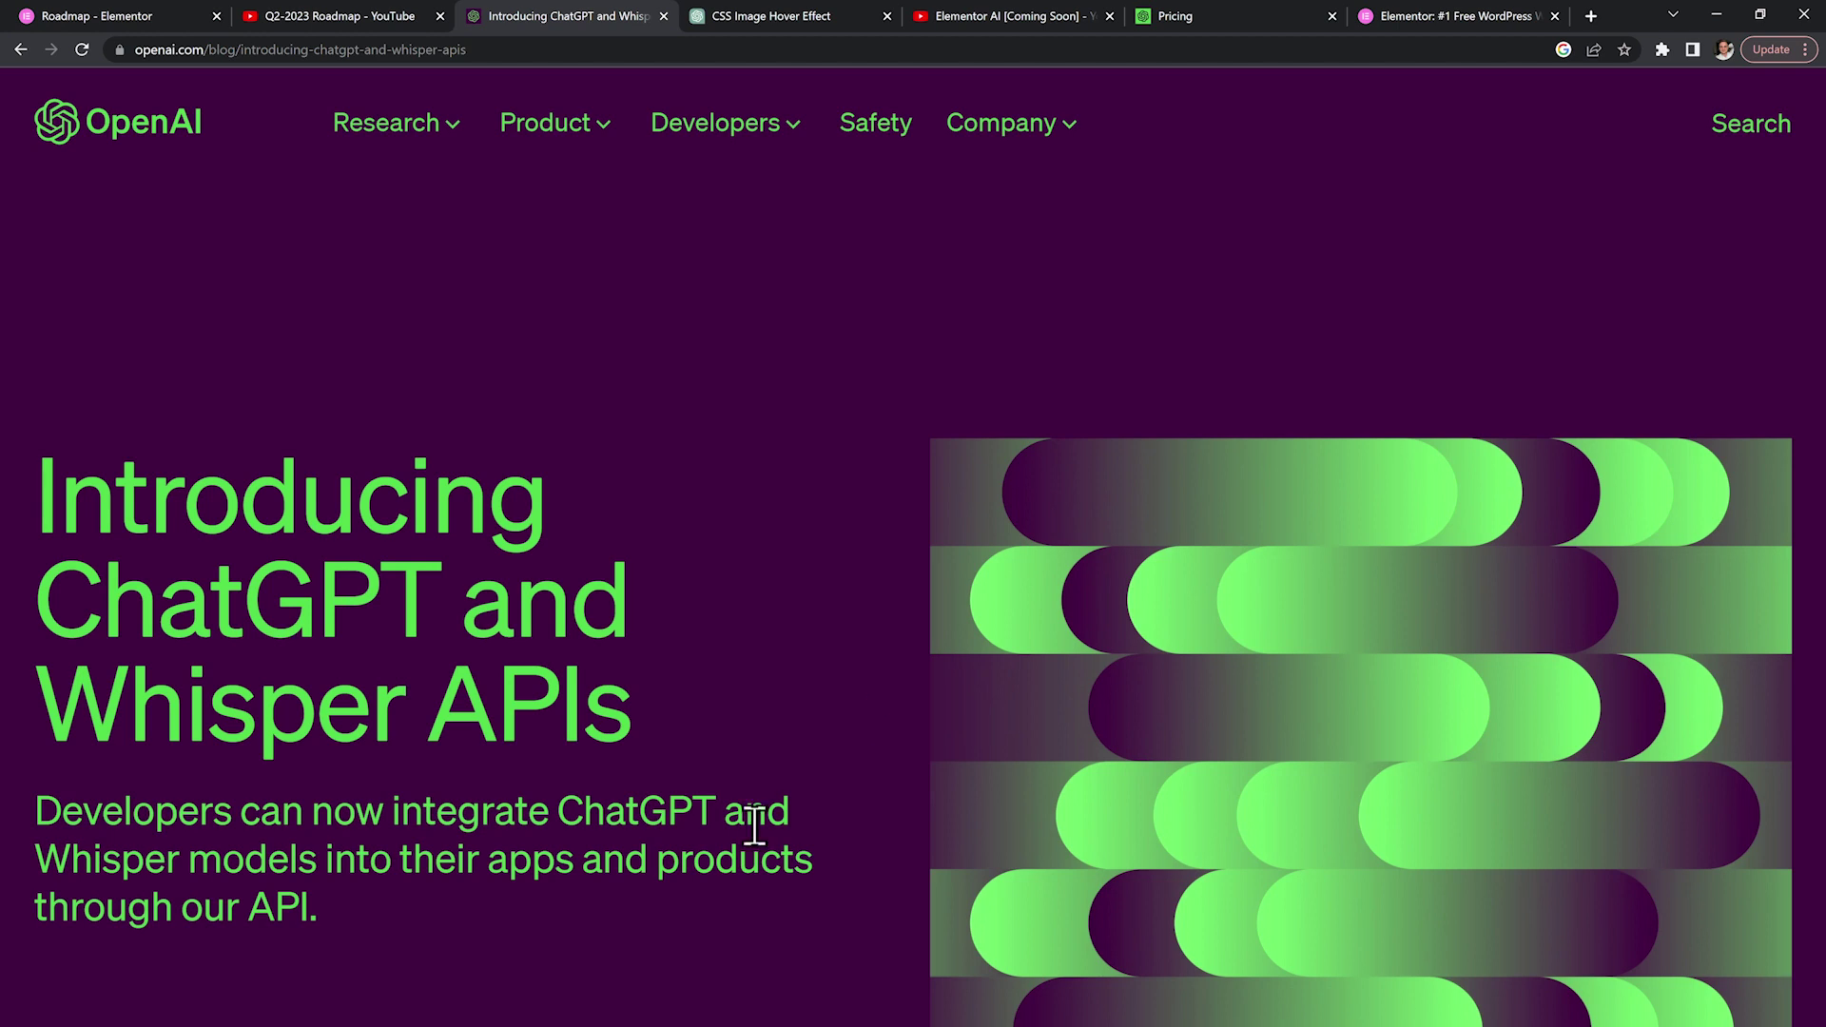
Read the 'Introducing ChatGPT and Whisper APIs' post from its intro and date into the body
drag(342, 927, 62, 809)
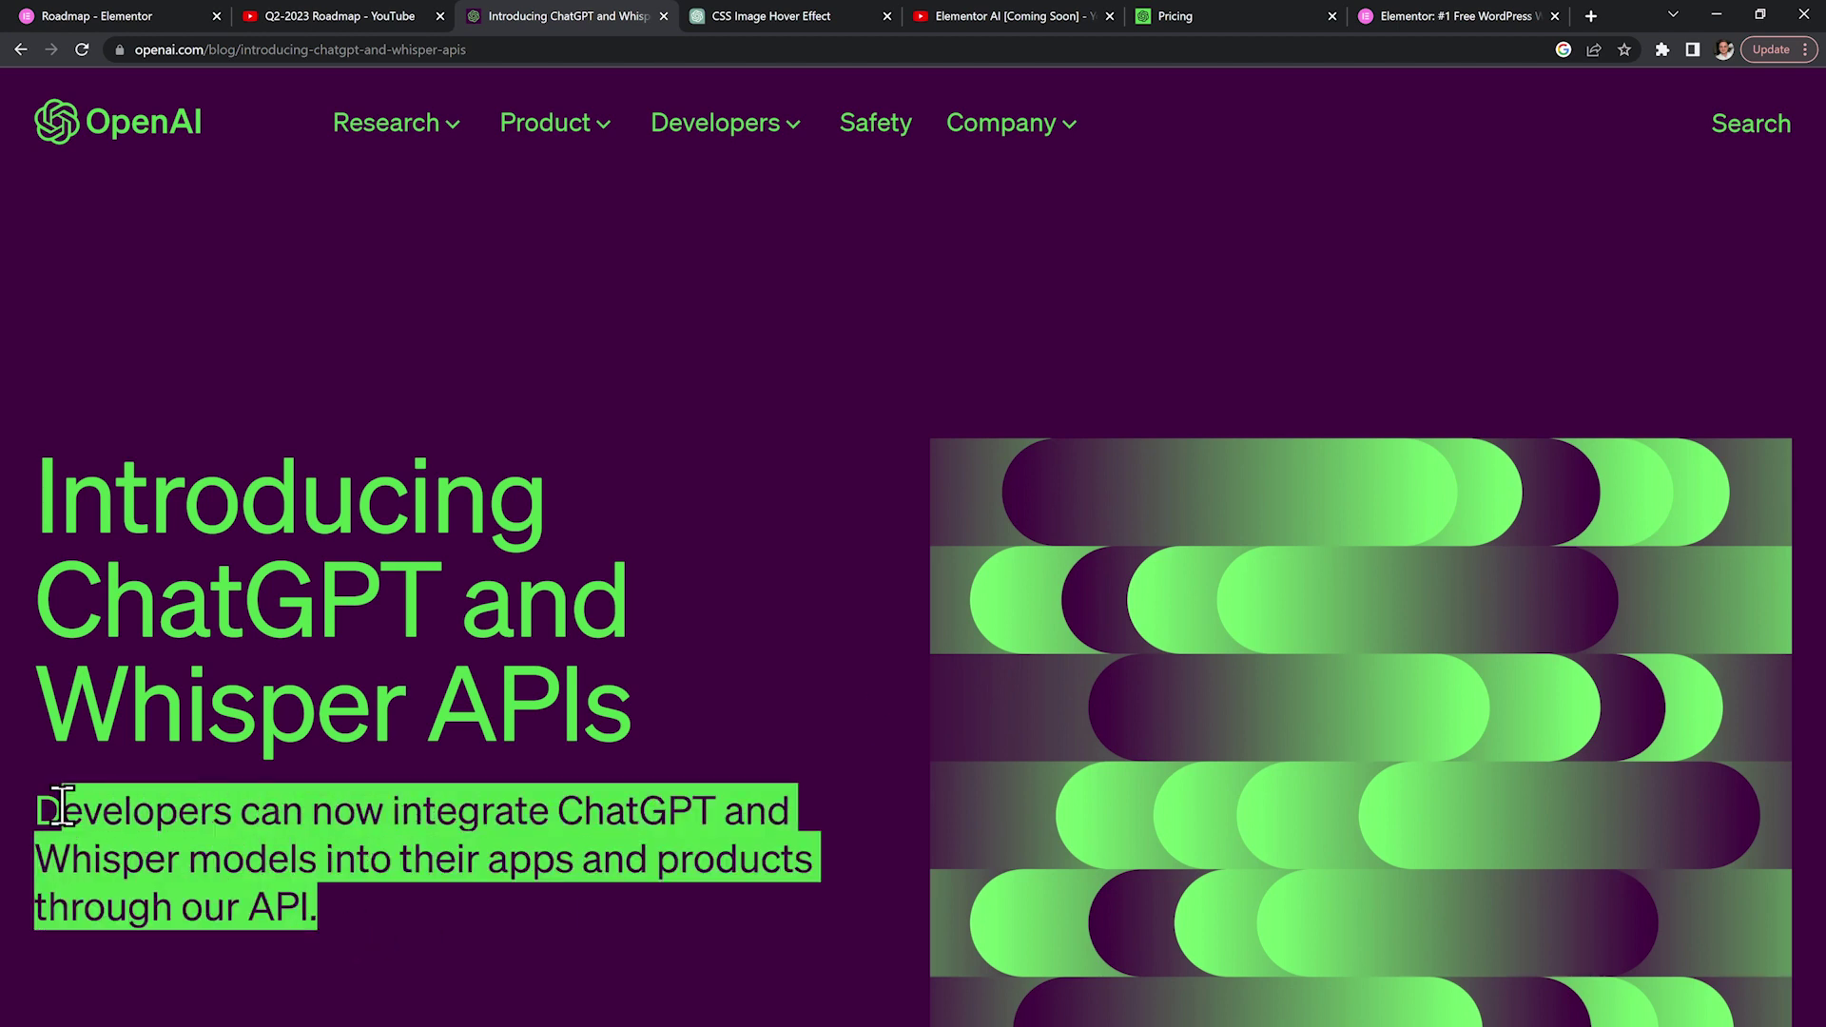
click(861, 756)
scroll(864, 758, down, 10)
drag(245, 562, 32, 526)
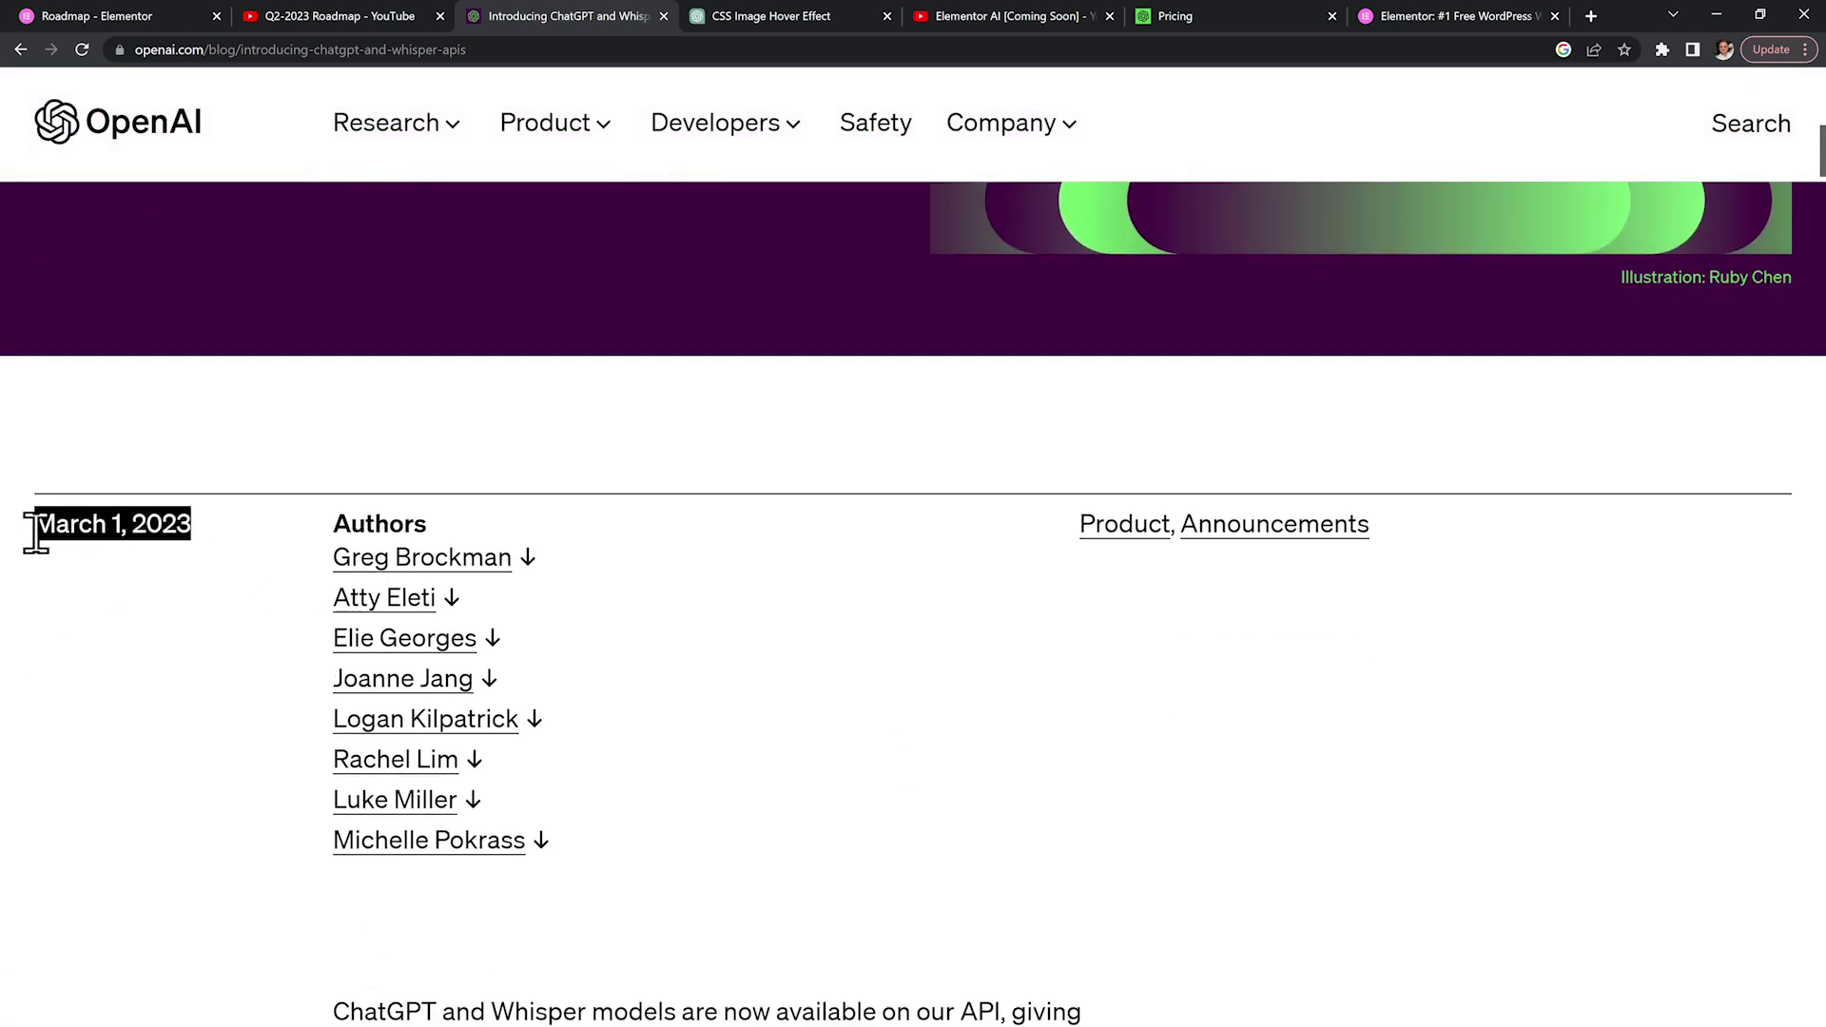
scroll(1024, 619, down, 6)
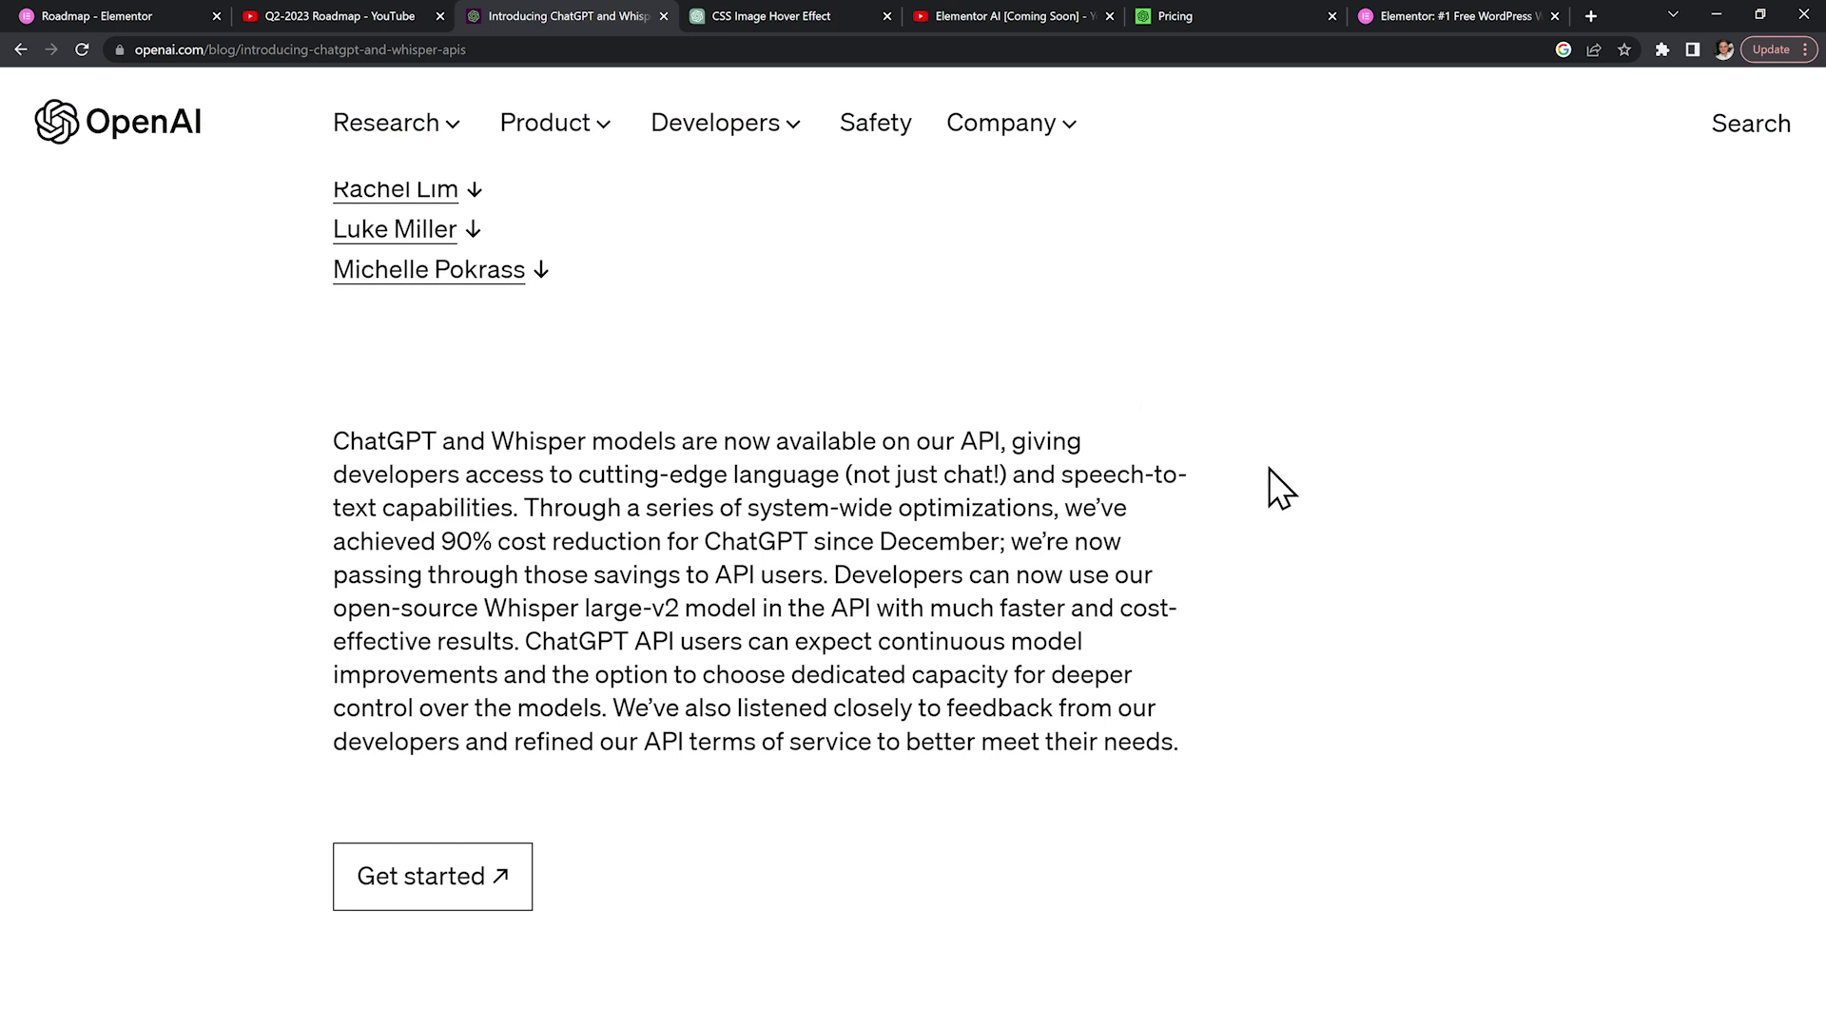
scroll(1366, 517, down, 5)
scroll(1357, 504, down, 4)
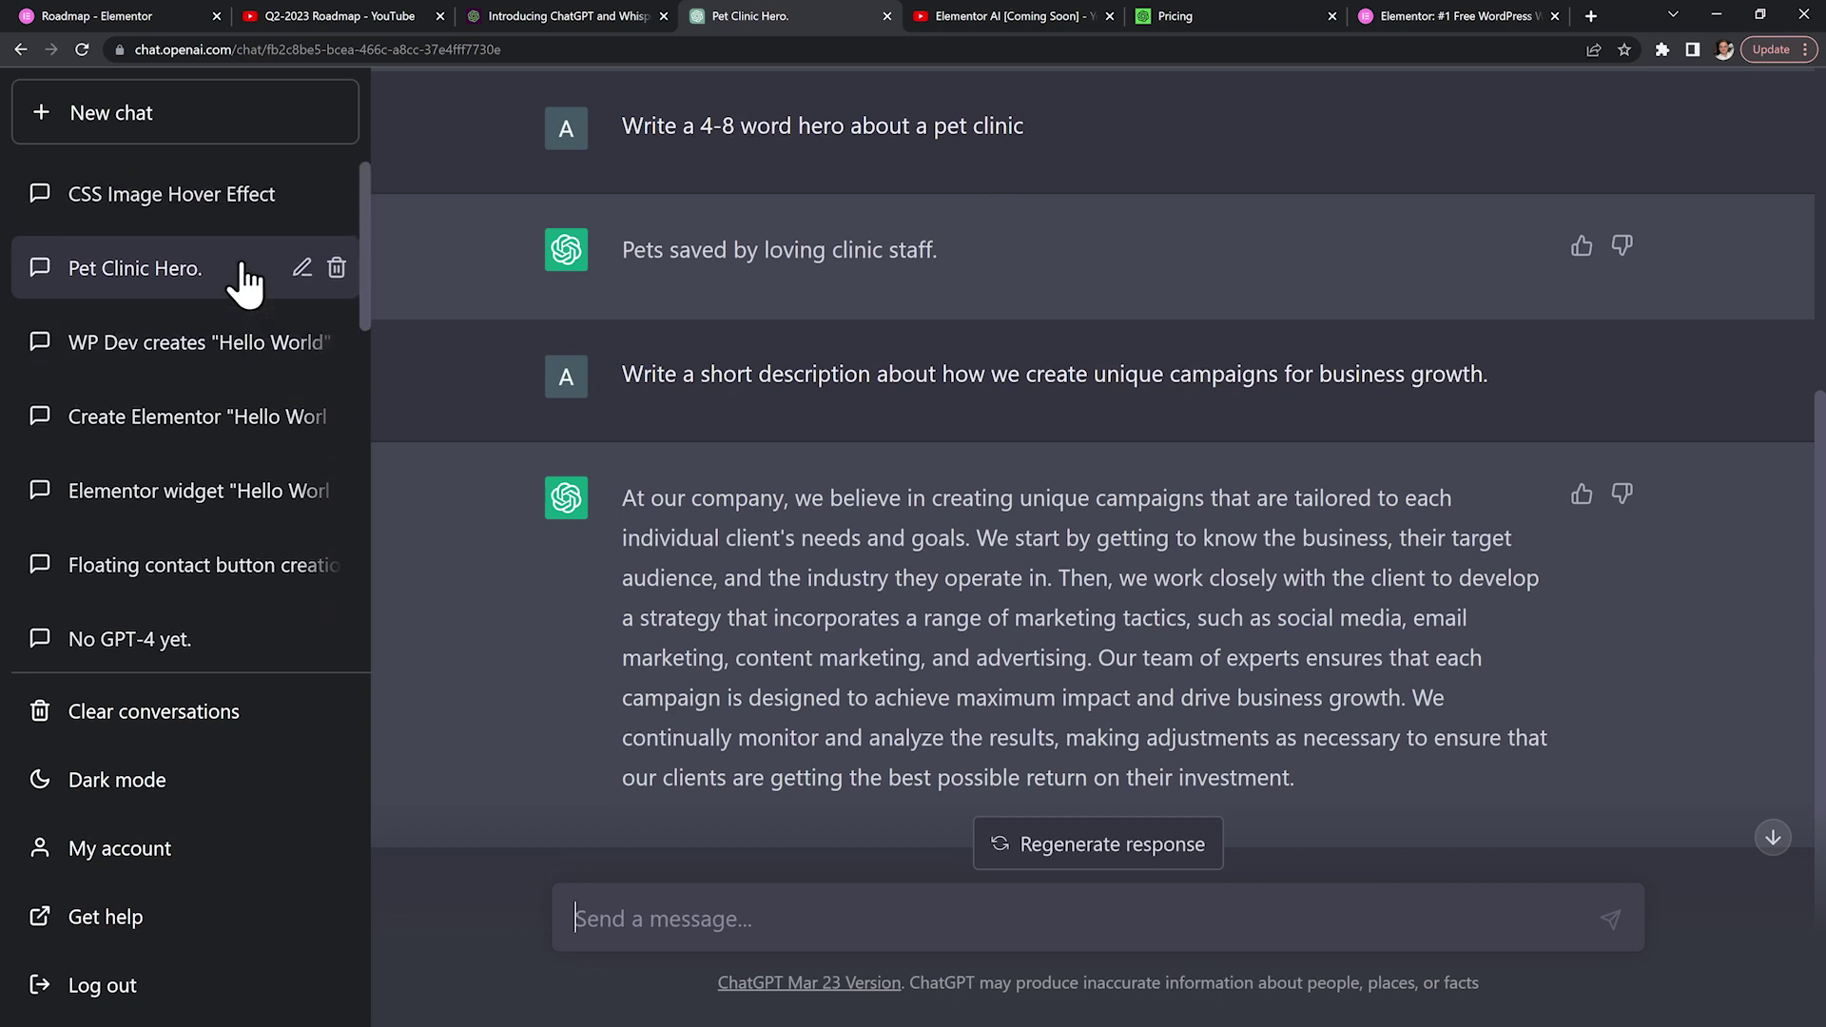
Review the prompt and generated CSS code in the CSS Image Hover Effect conversation
click(219, 197)
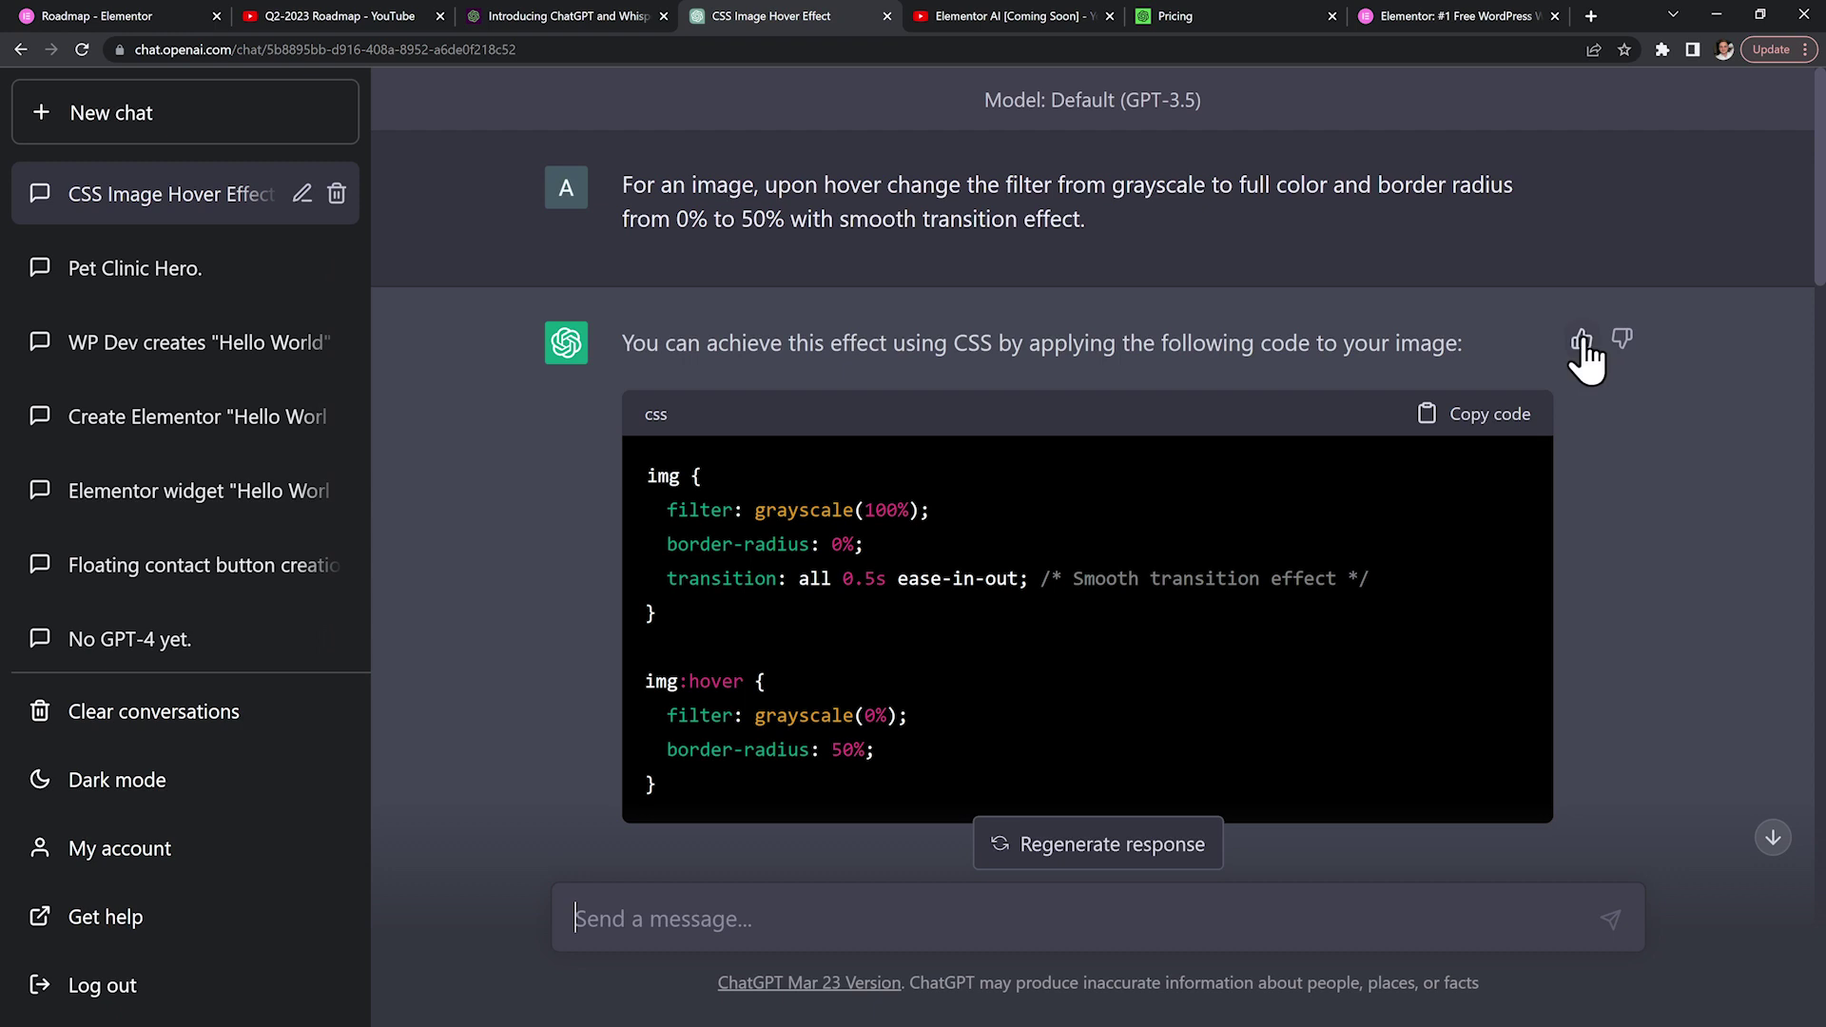
drag(1086, 220, 626, 184)
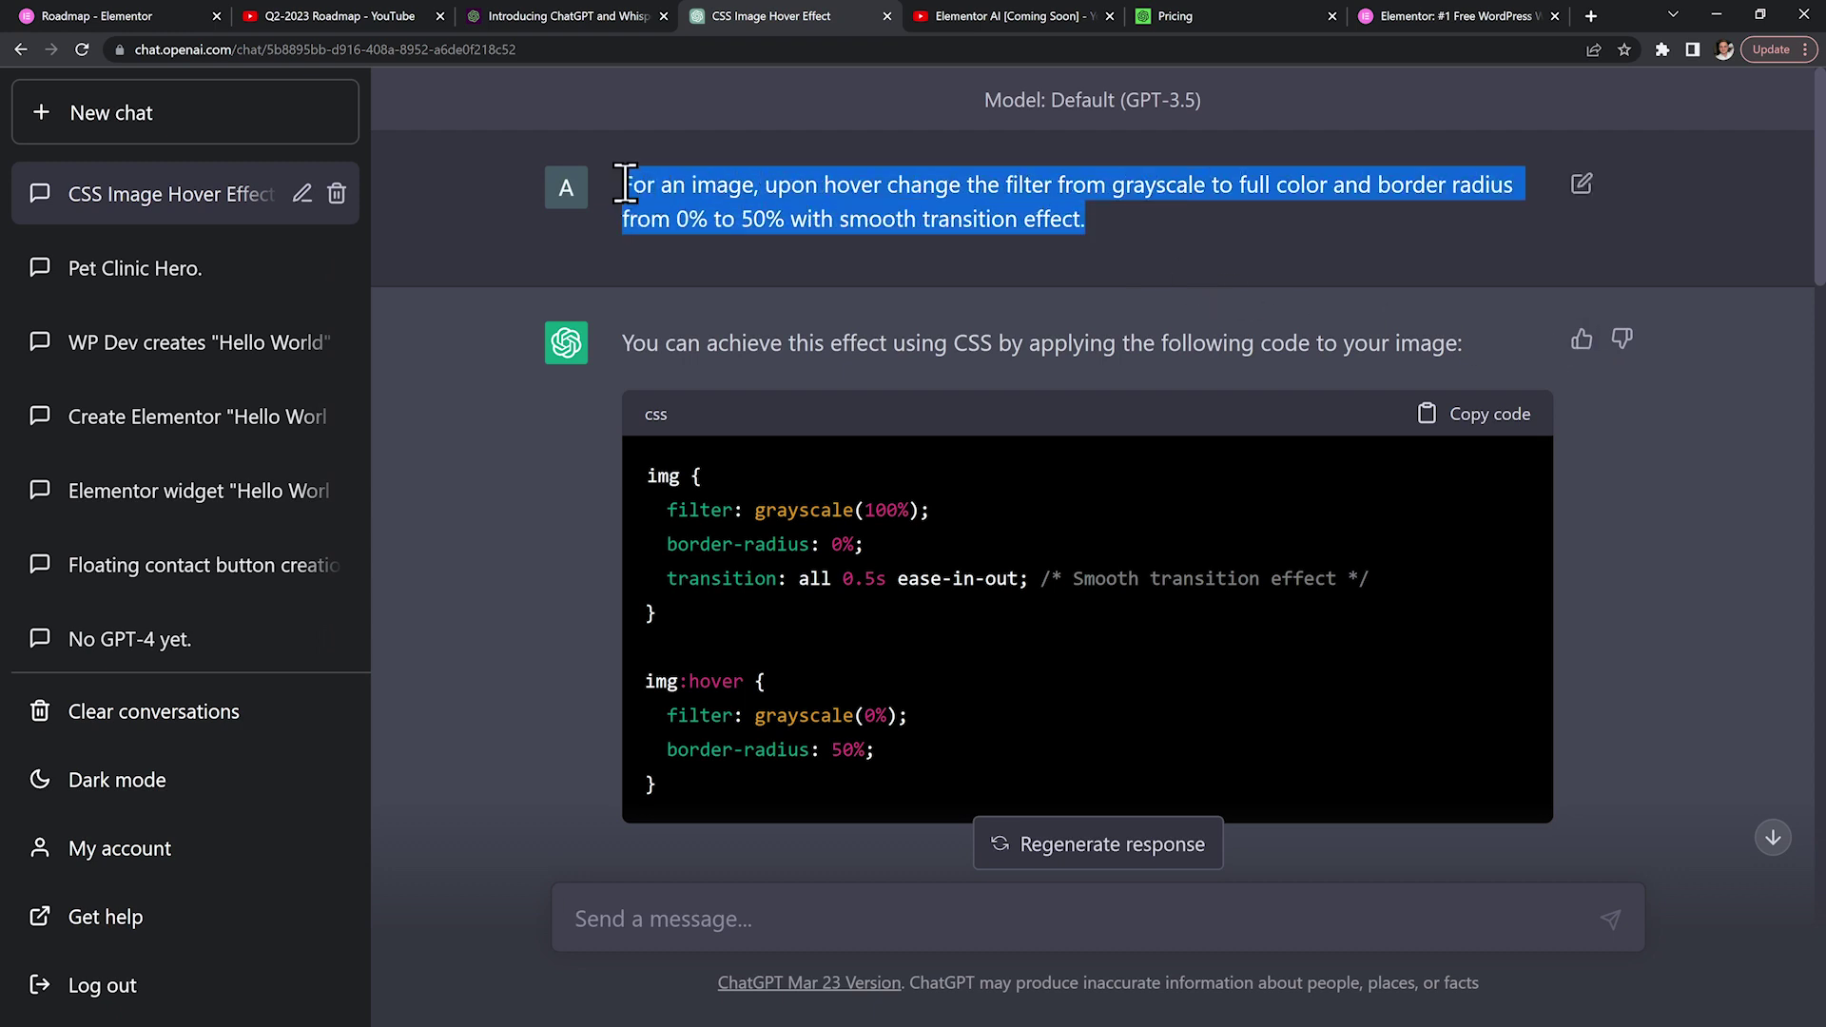
click(449, 253)
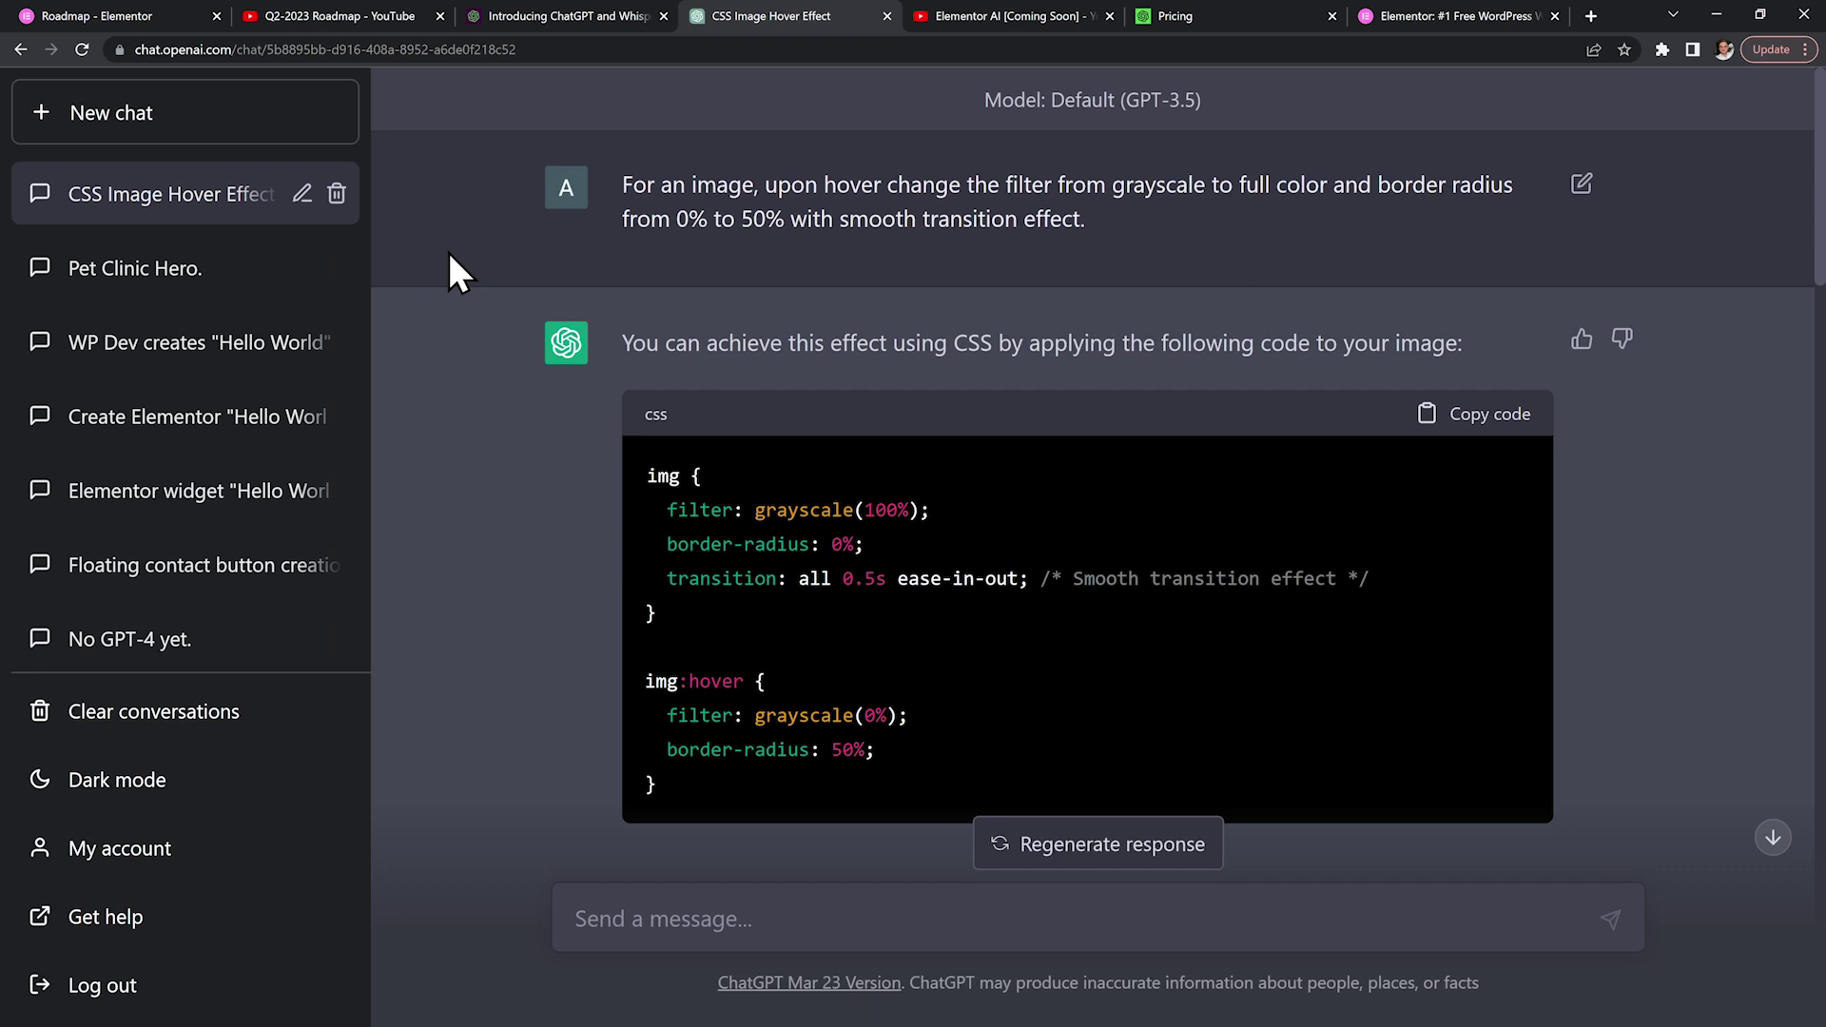
scroll(451, 253, down, 2)
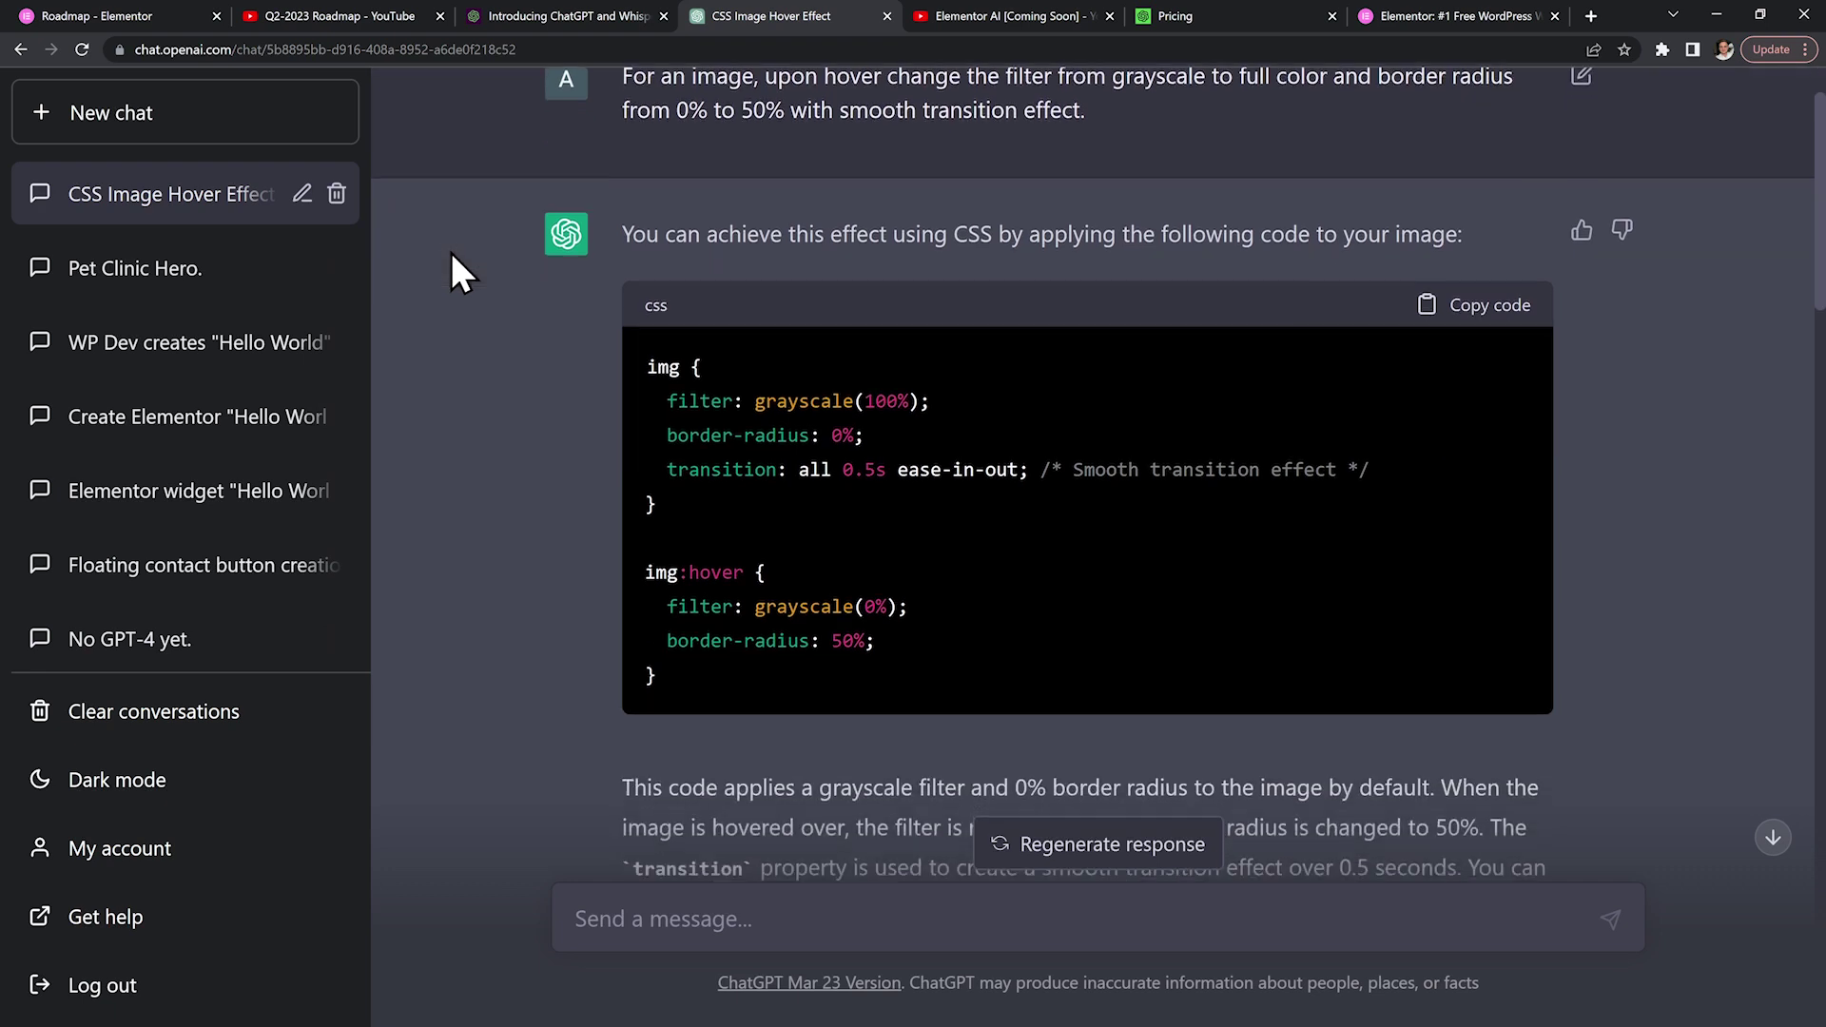
drag(664, 576, 638, 300)
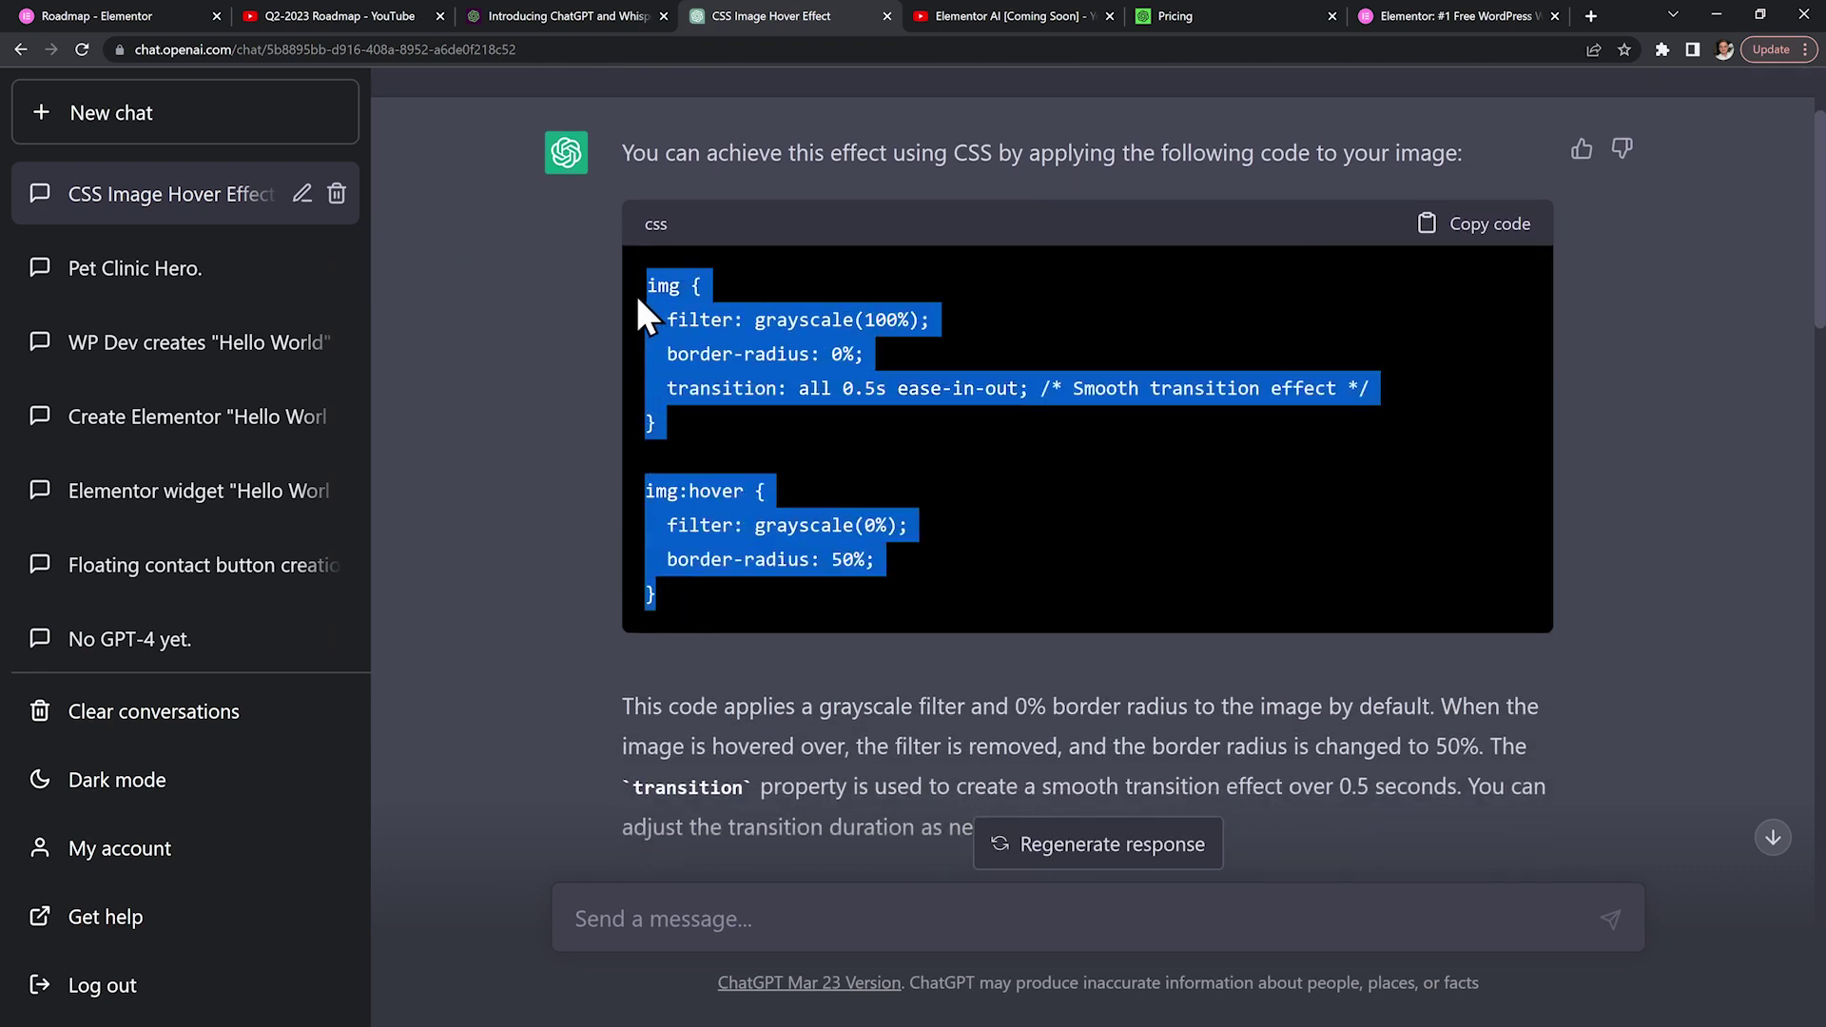
click(442, 229)
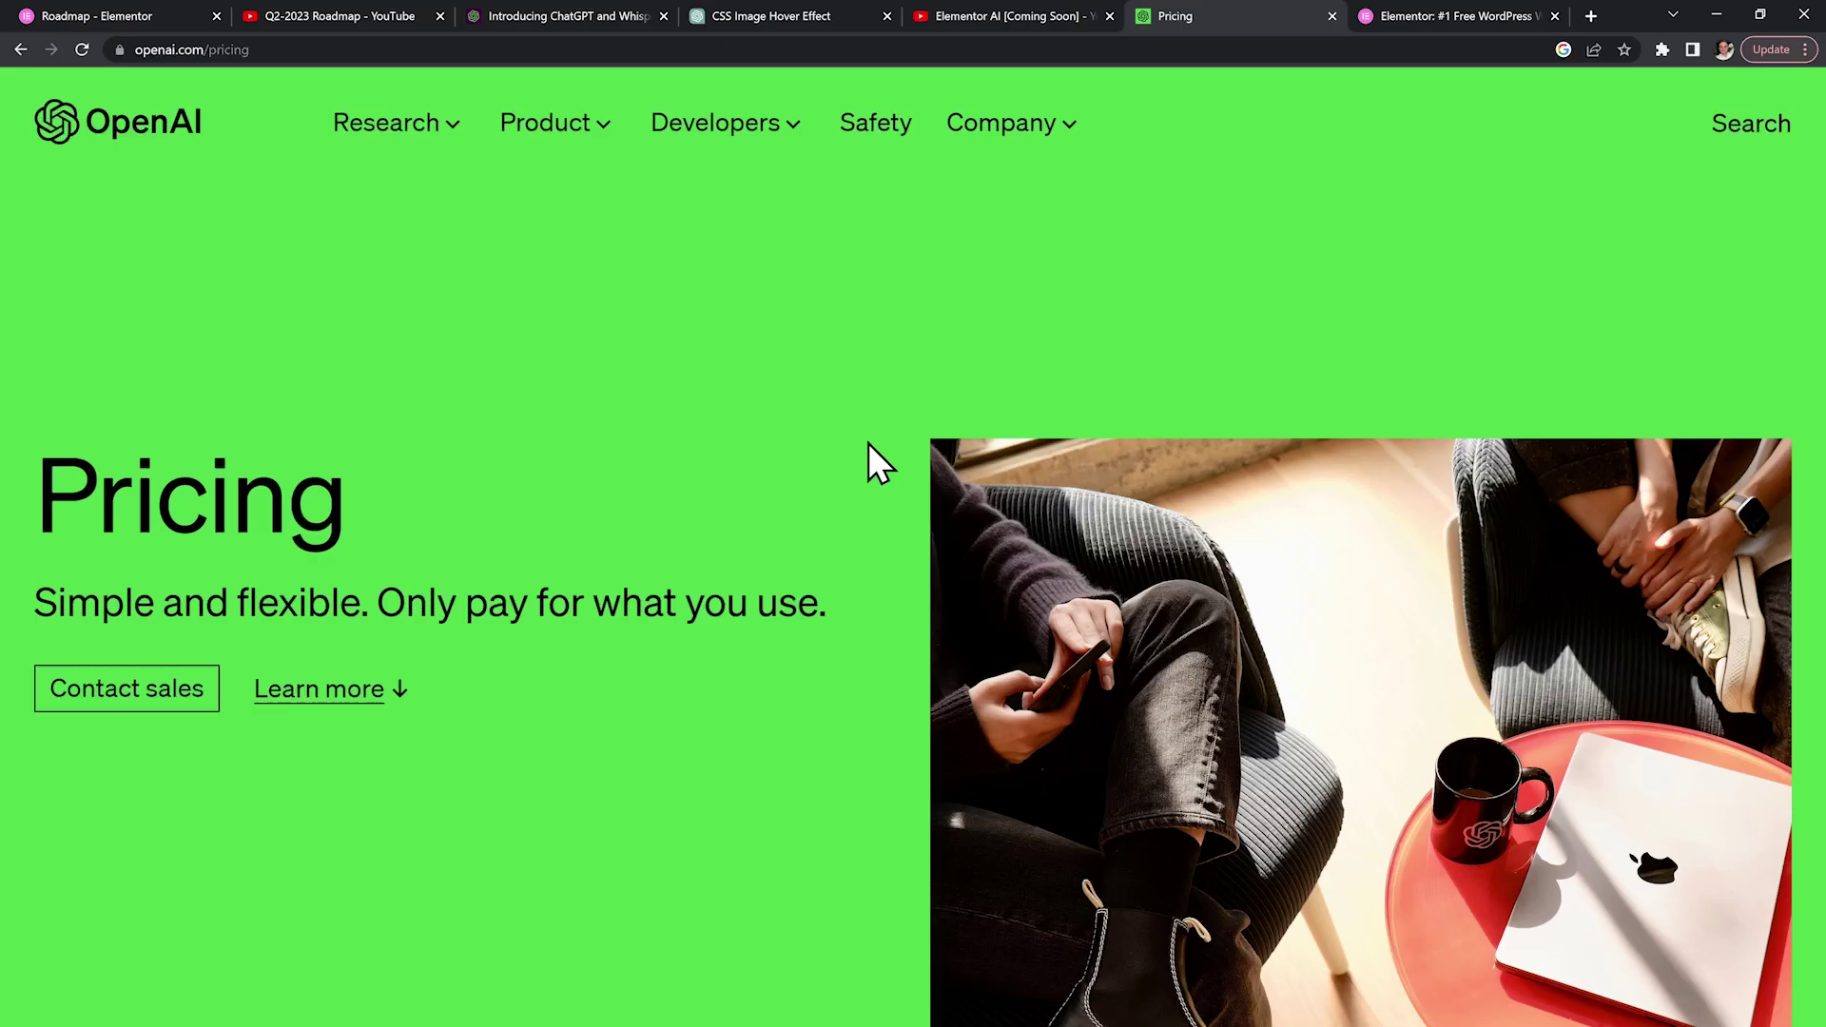
Scroll OpenAI's pricing page to gpt-3.5-turbo chat at $0.002 per 1K tokens
scroll(868, 442, down, 10)
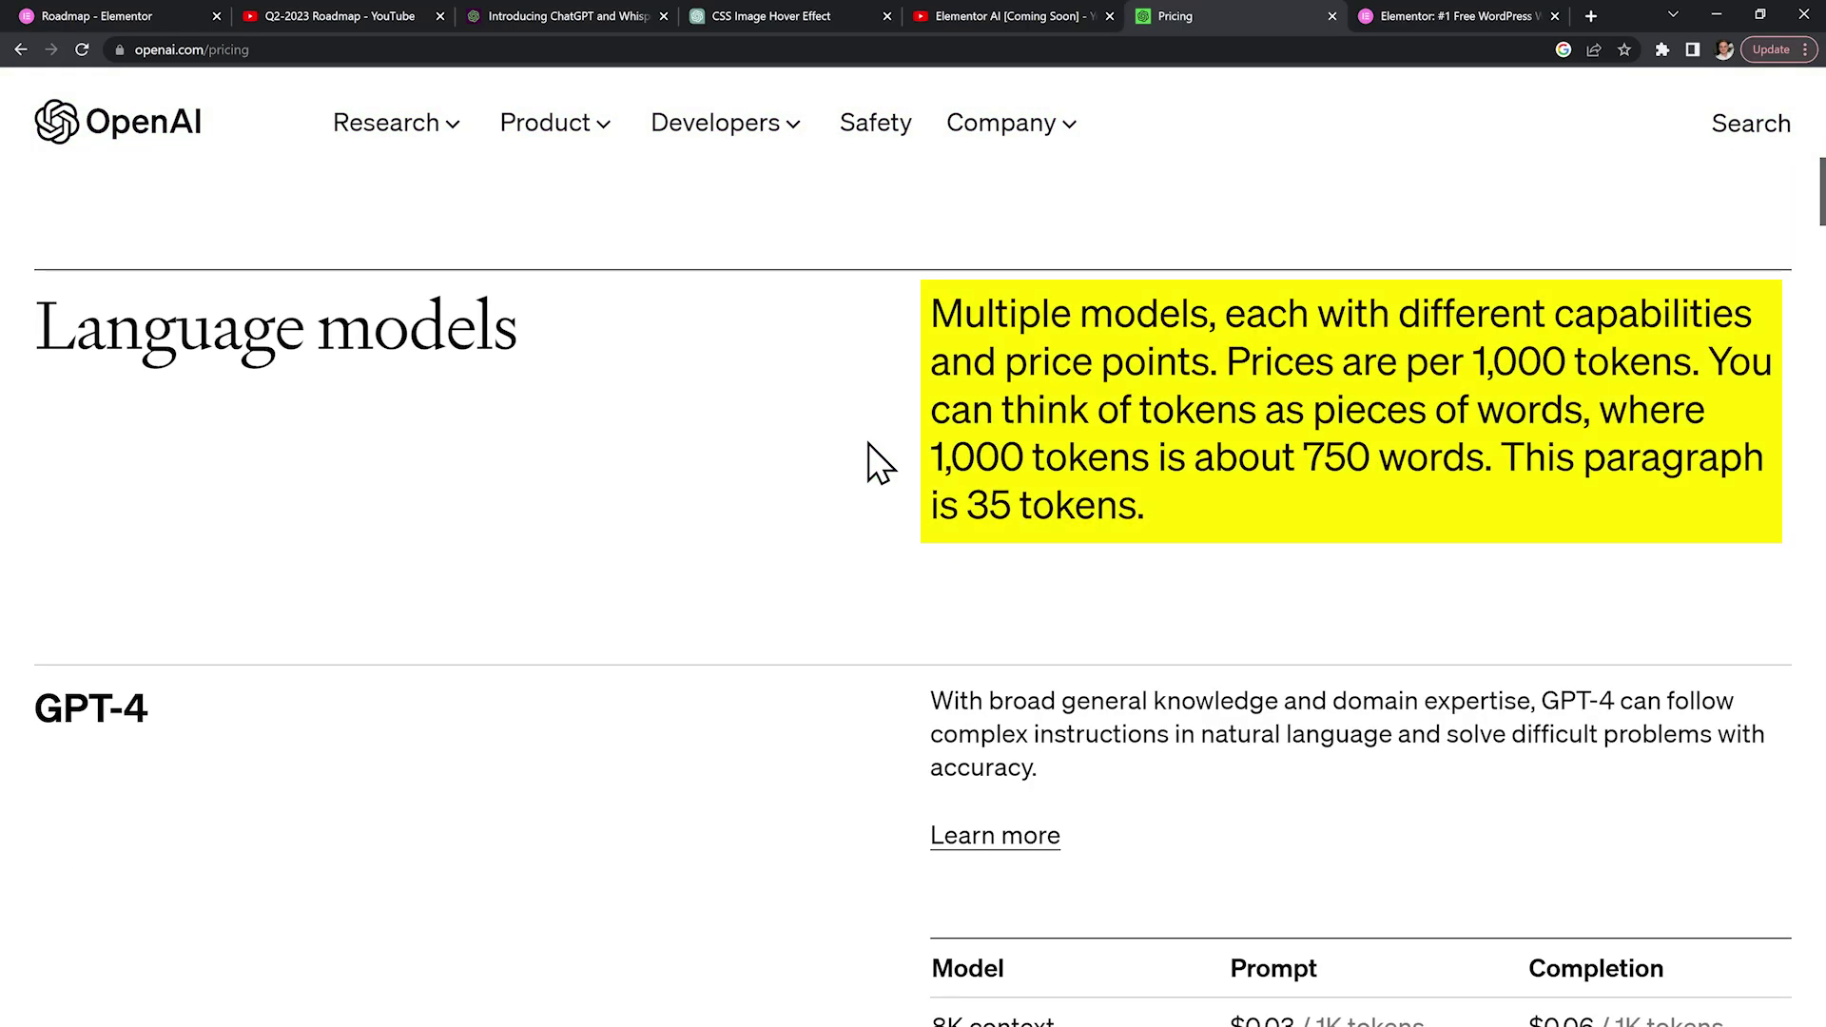
scroll(876, 463, down, 6)
scroll(761, 466, down, 4)
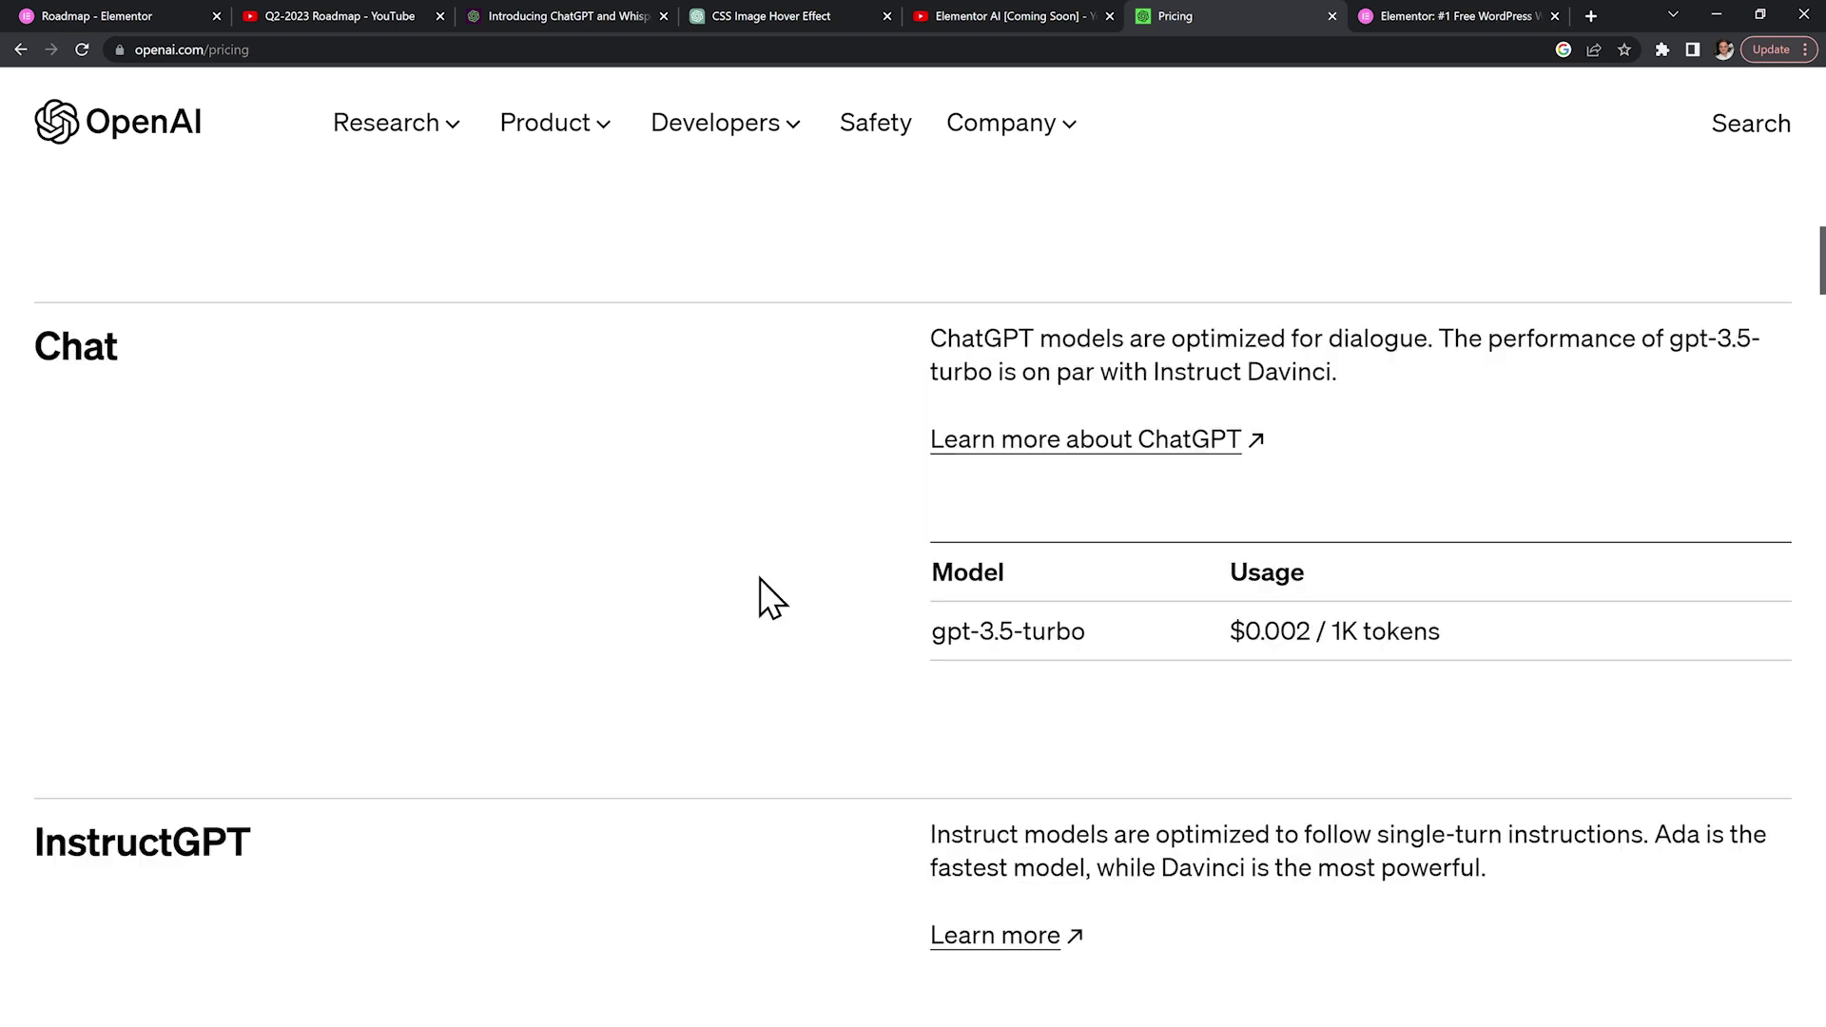
Browse the Page Builder Plugin and Hello Theme product pages on elementor.com
key(ctrl+Tab)
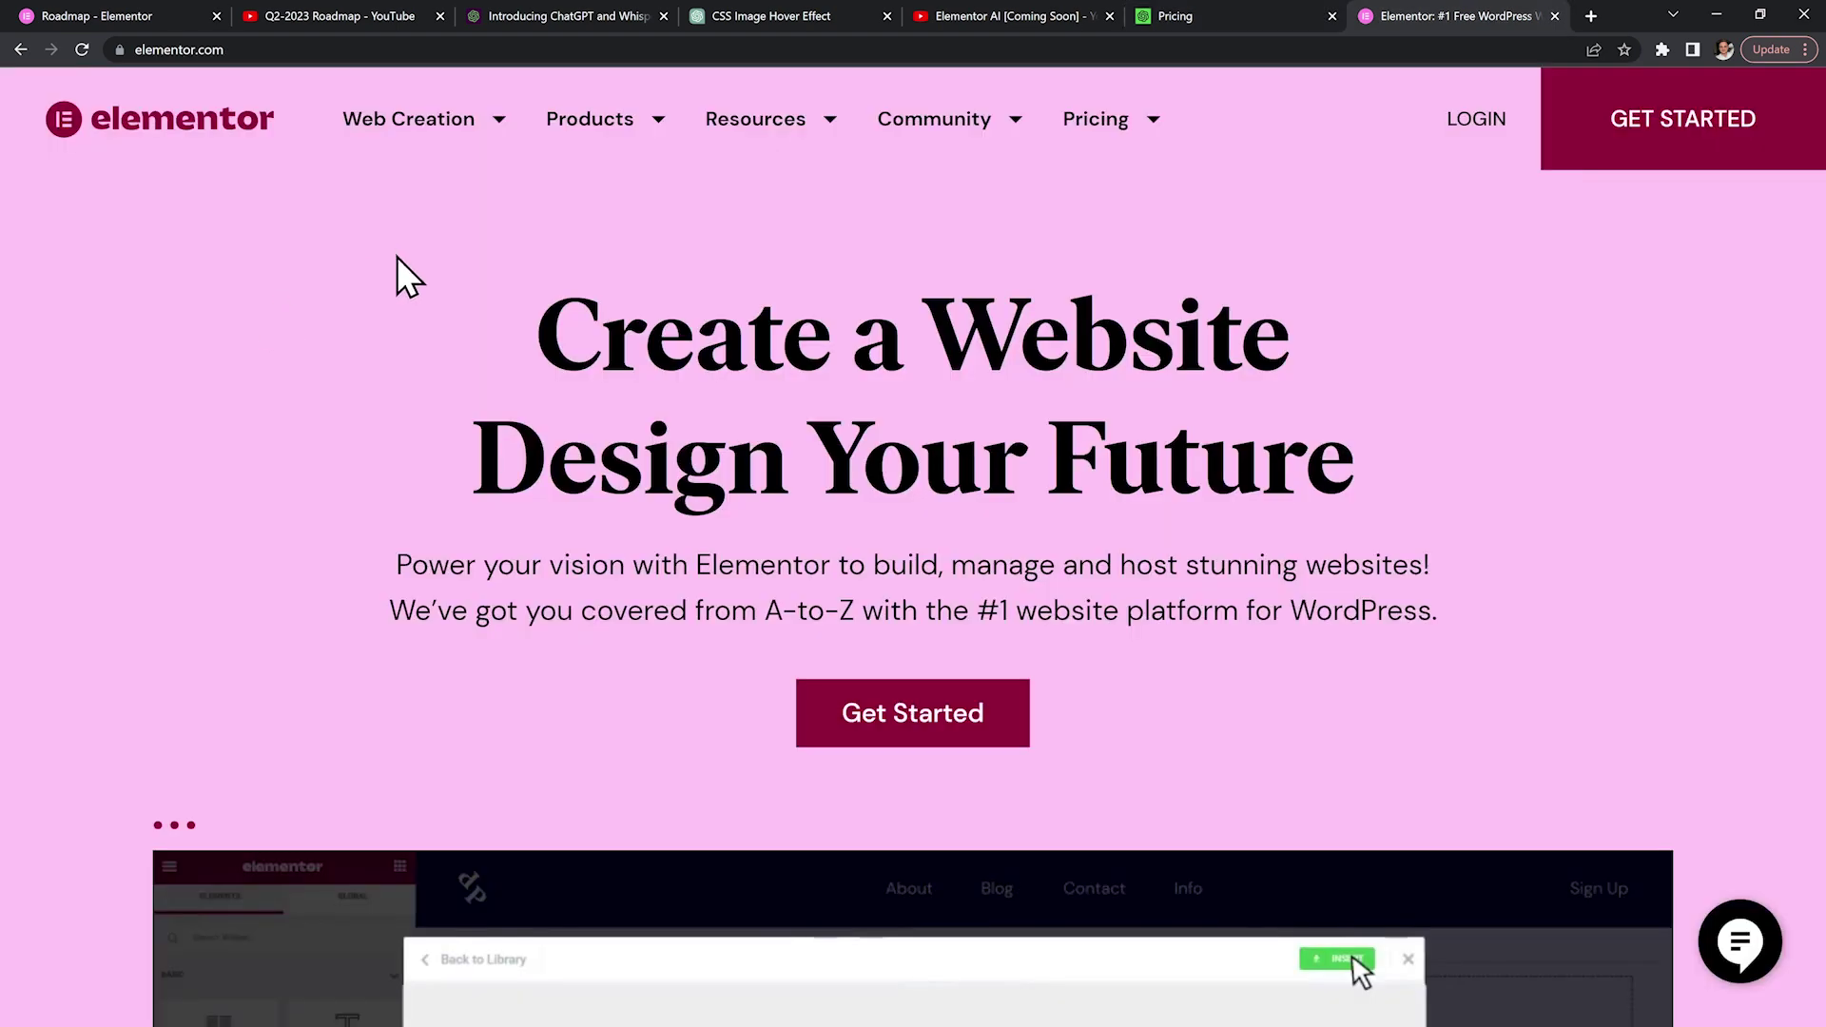
mouse_move(631, 143)
click(690, 509)
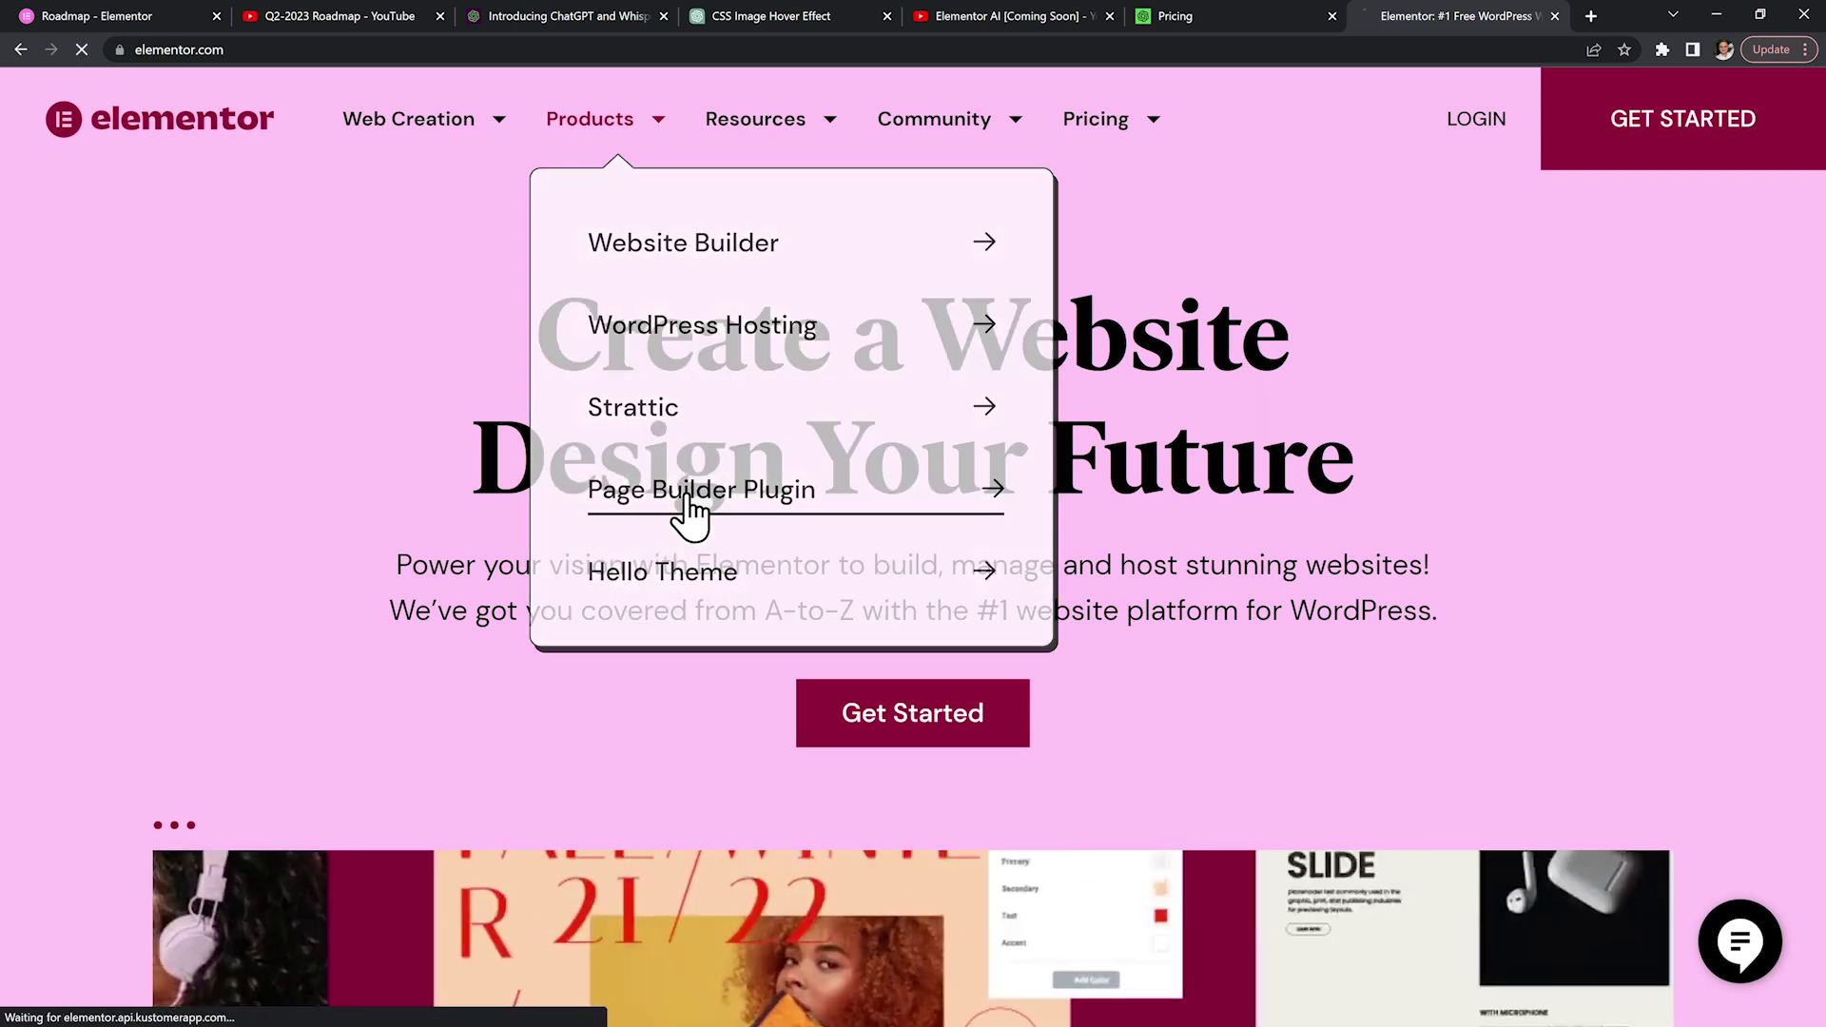
click(654, 572)
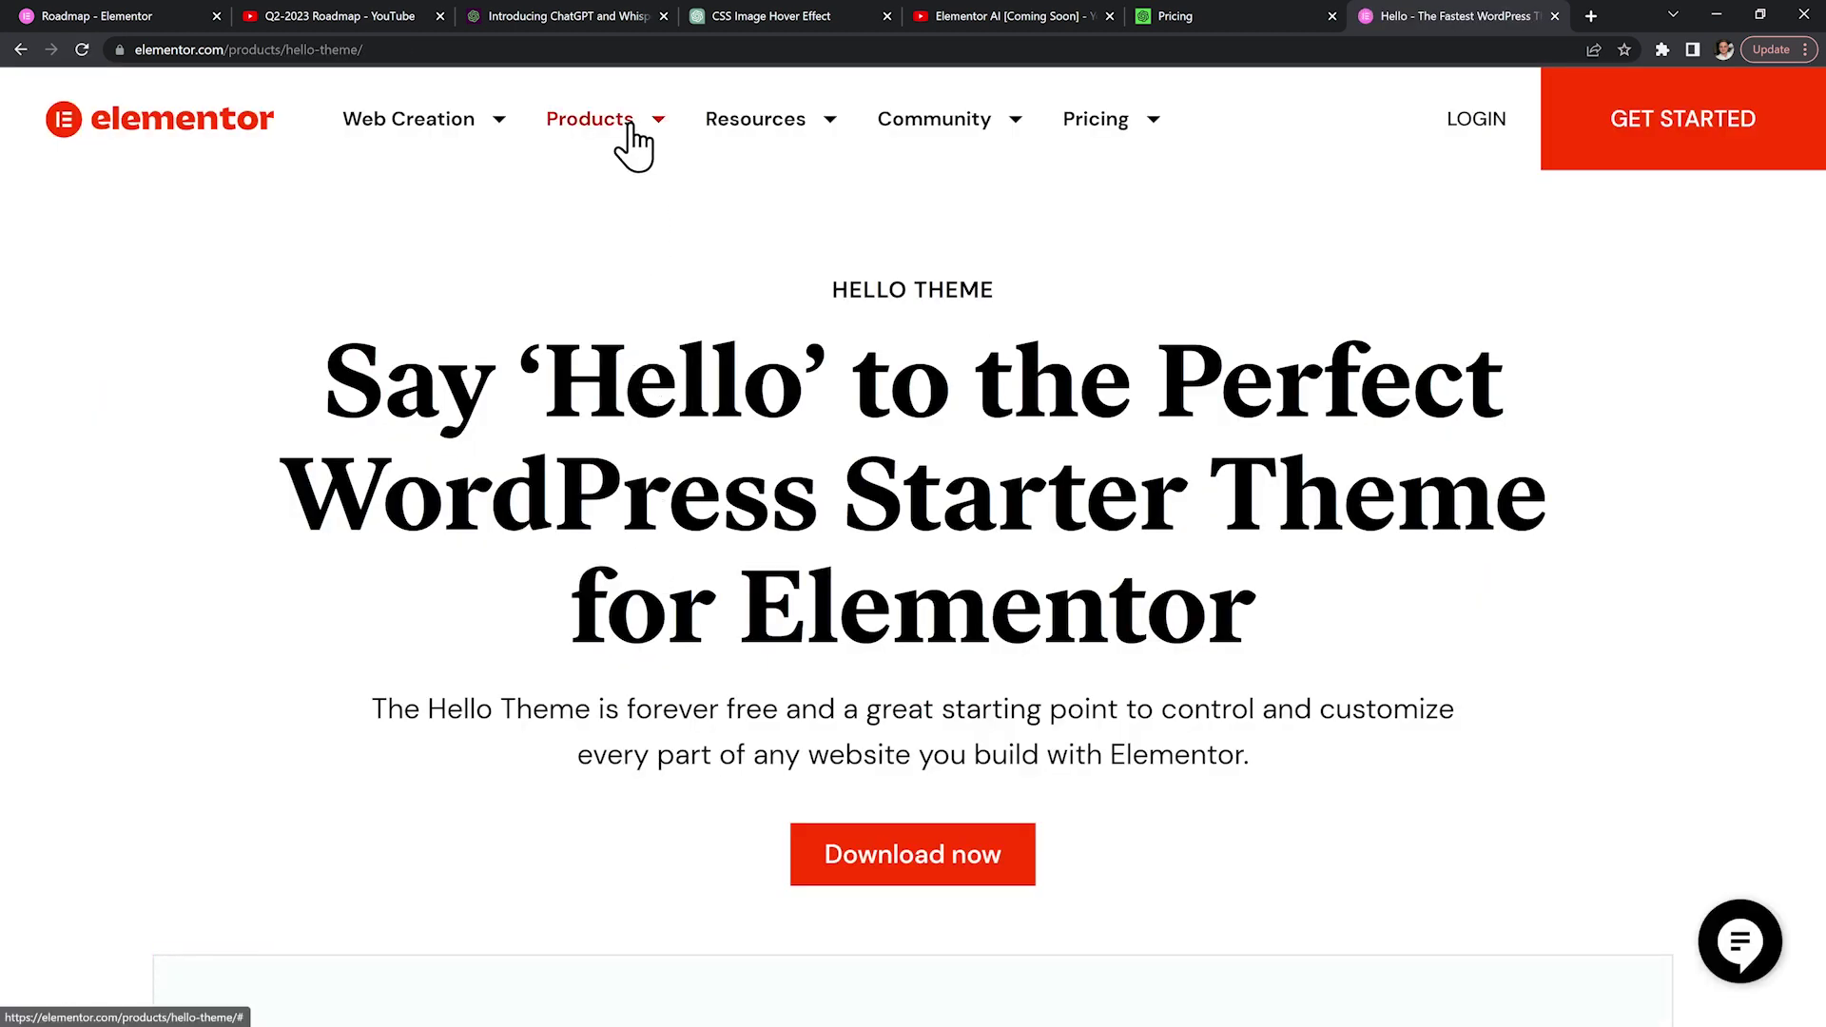
Edit the address to elementor.com/products/ai and load the 'Coming Soon' AI product page
mouse_move(632, 145)
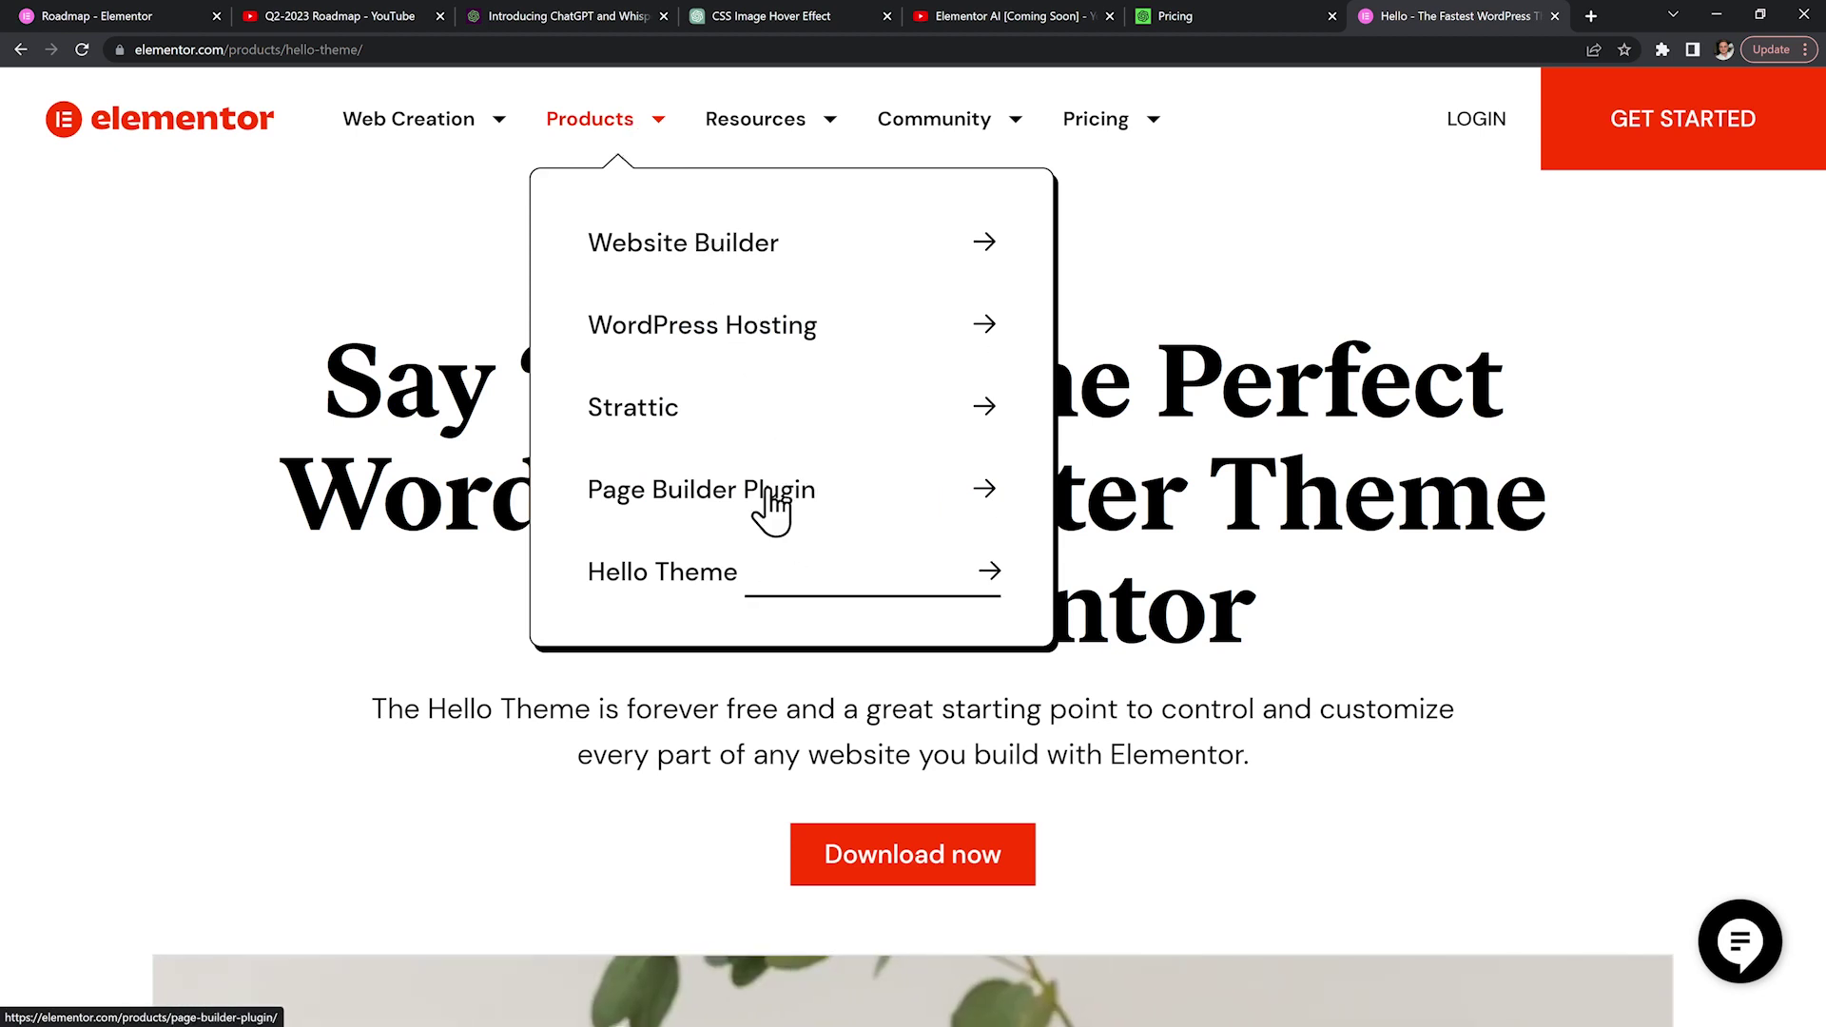
click(500, 57)
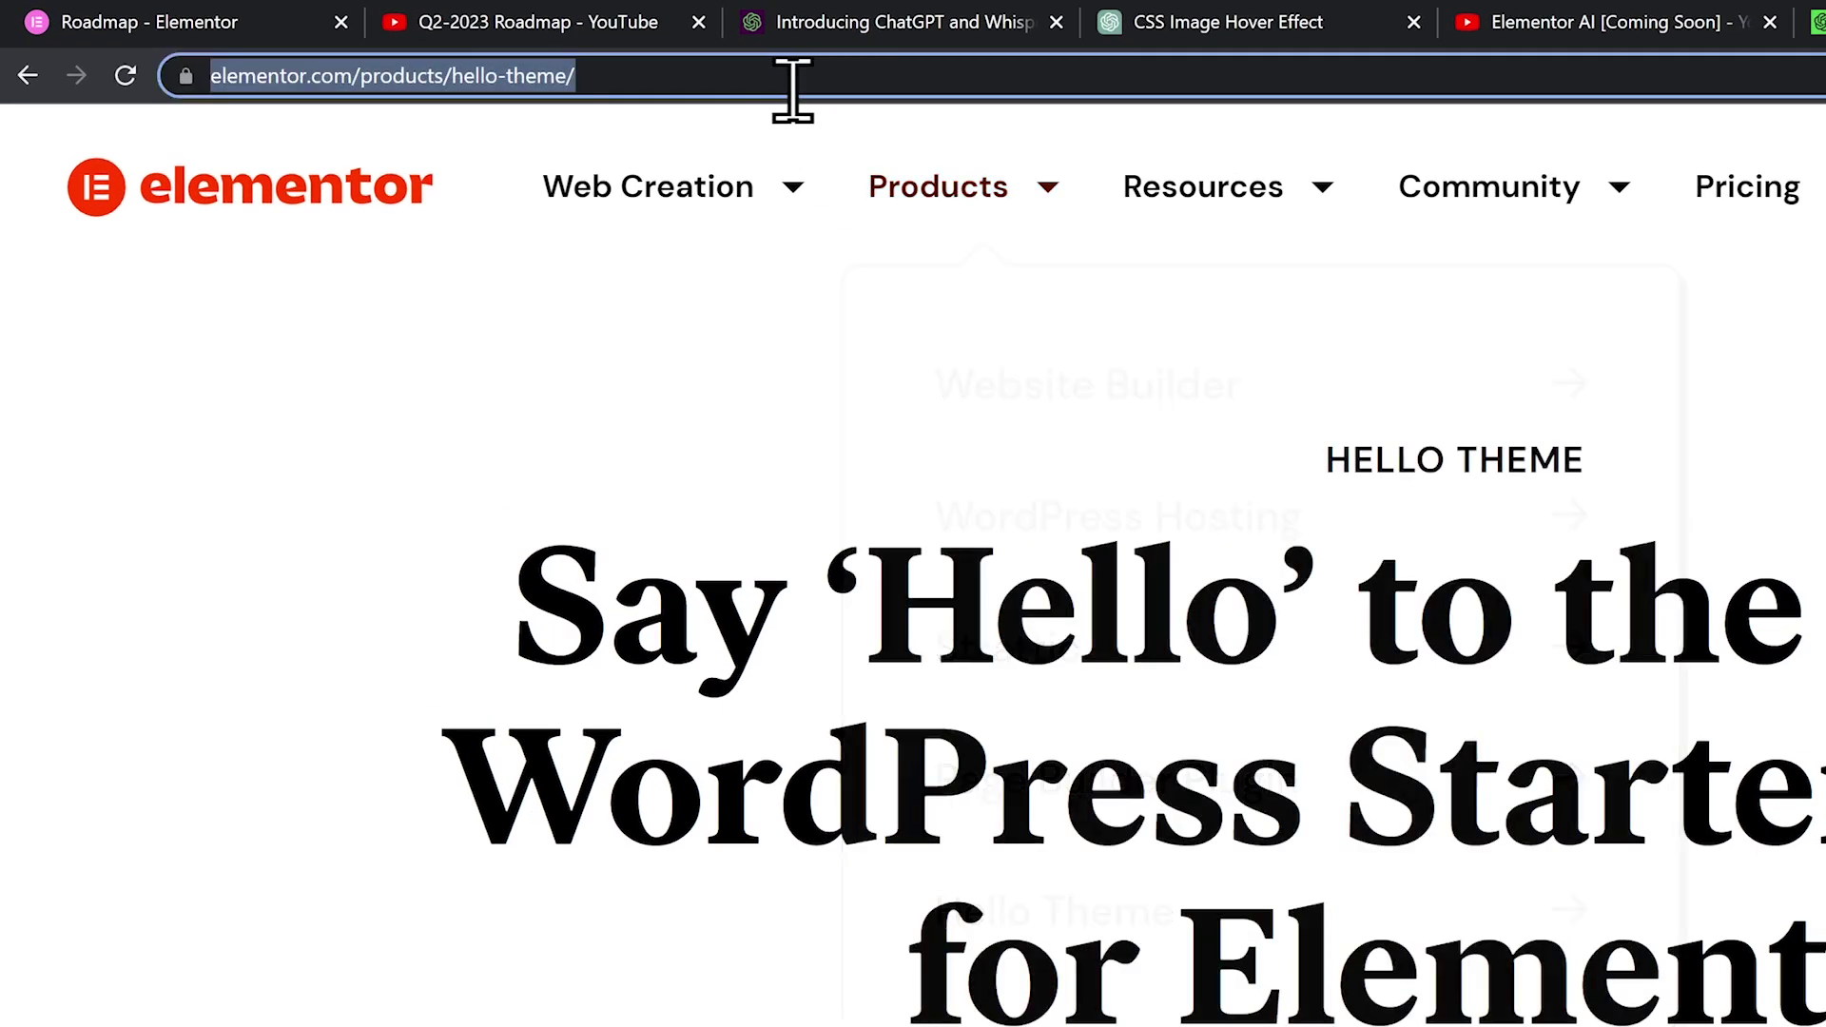
drag(636, 74, 527, 74)
key(BackSpace)
text(ai)
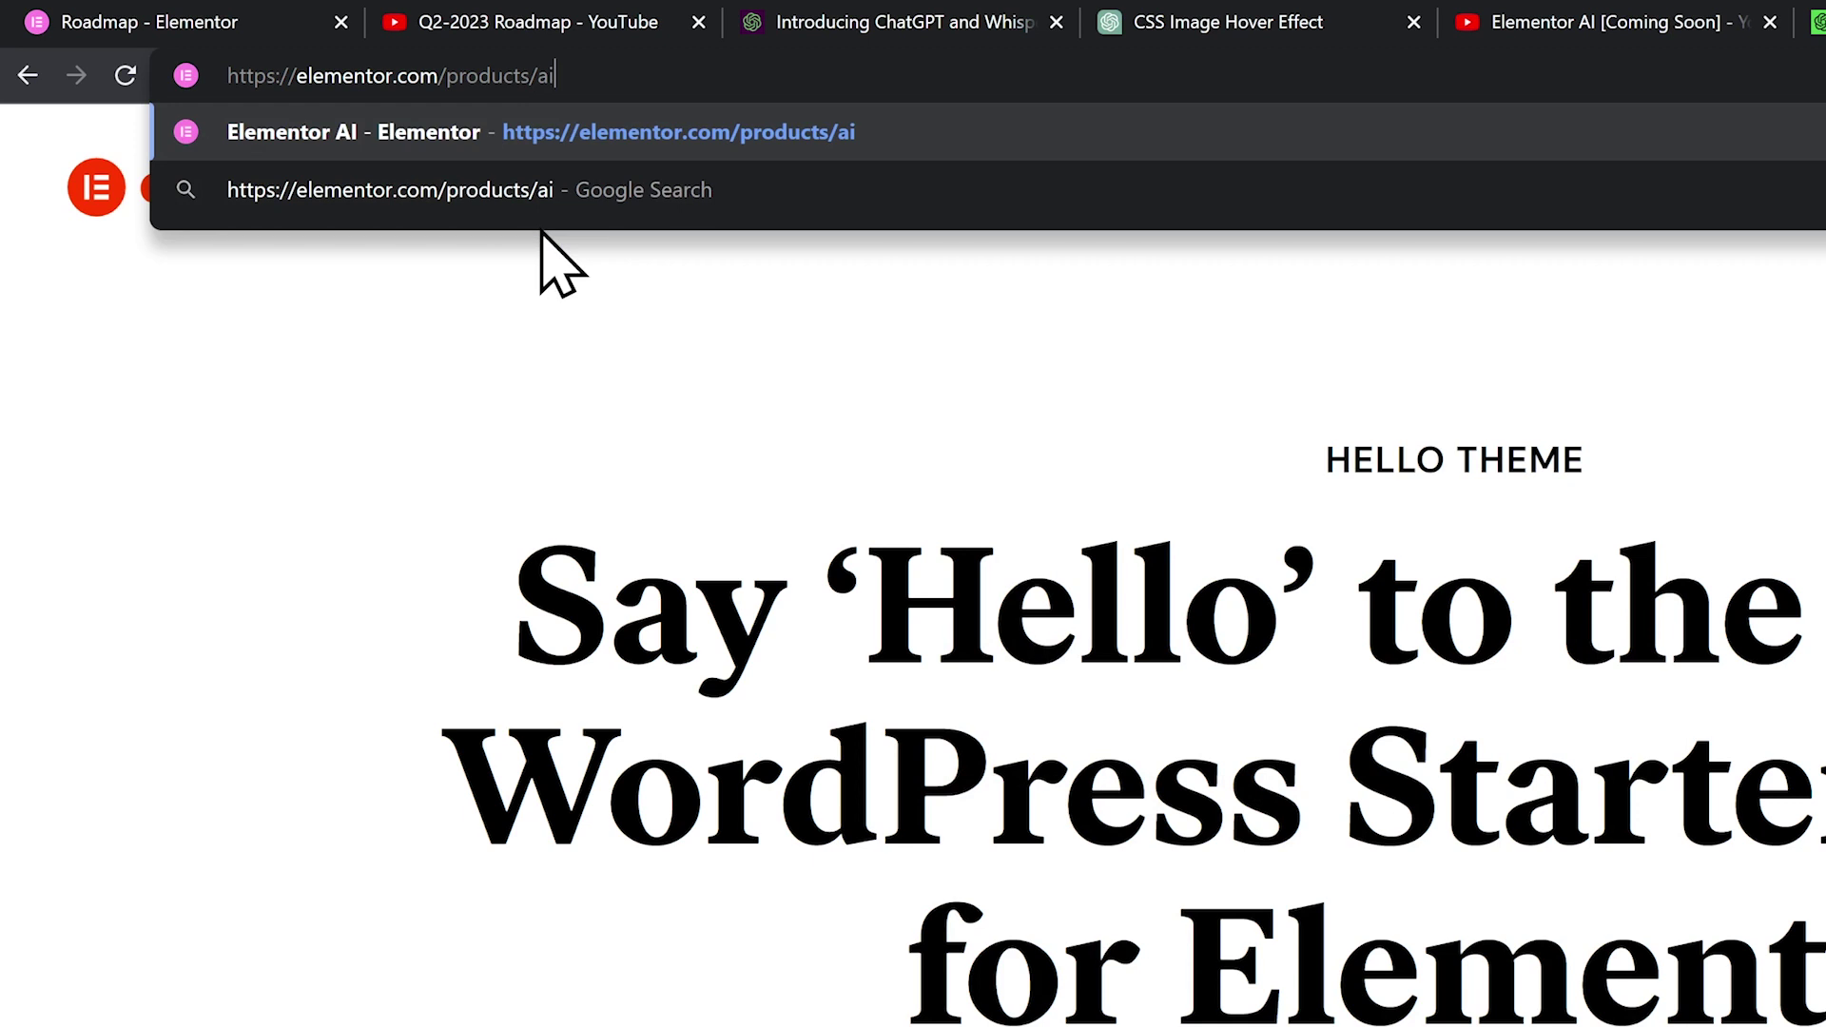
key(Return)
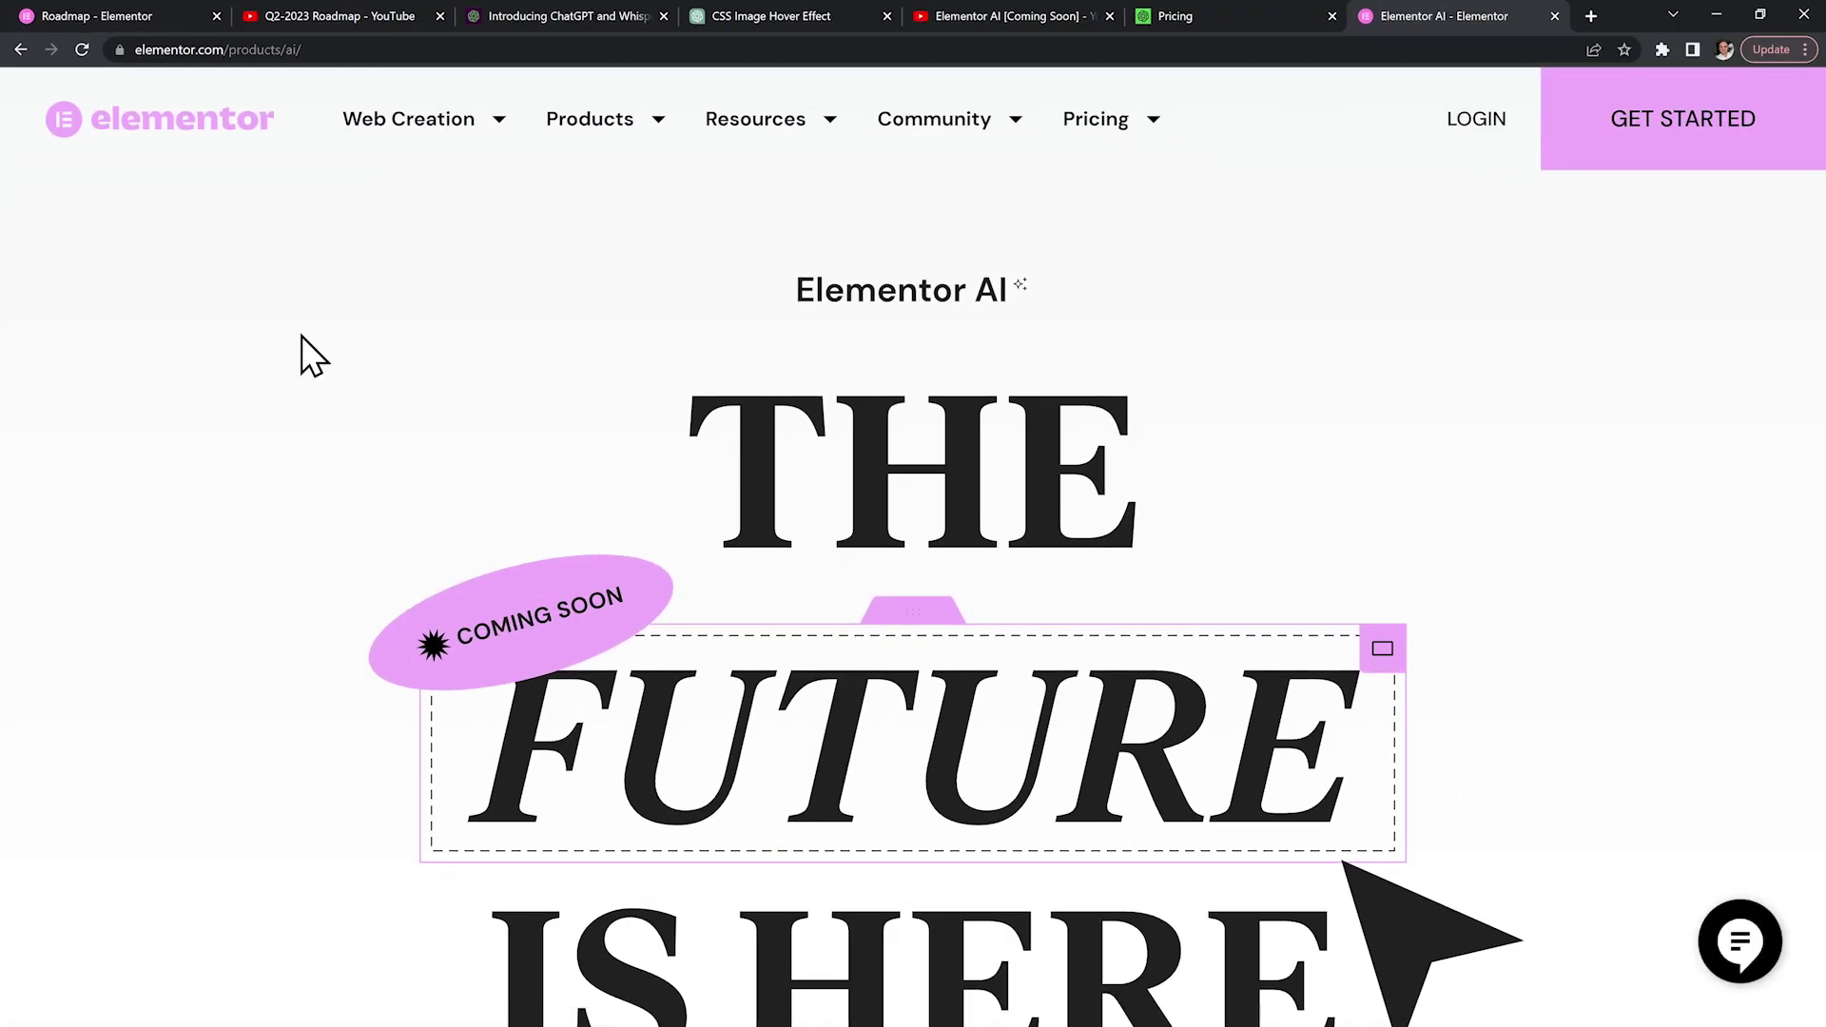
scroll(302, 339, down, 7)
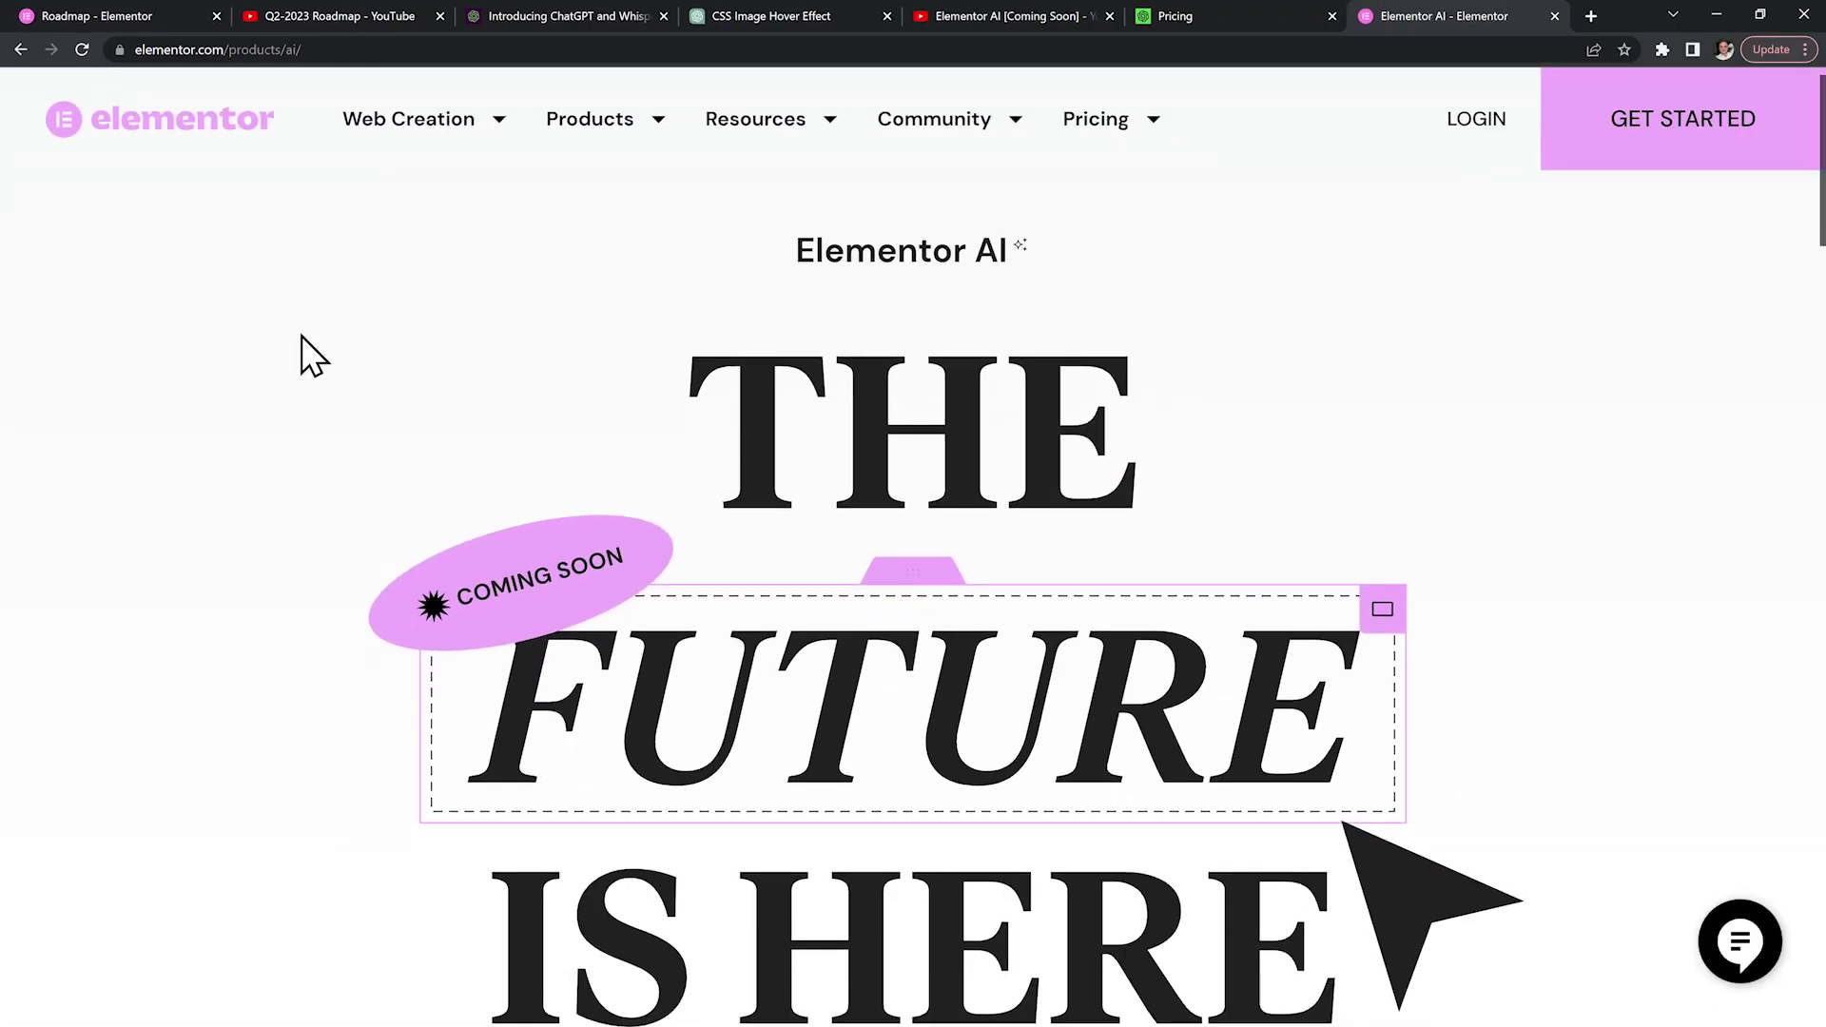